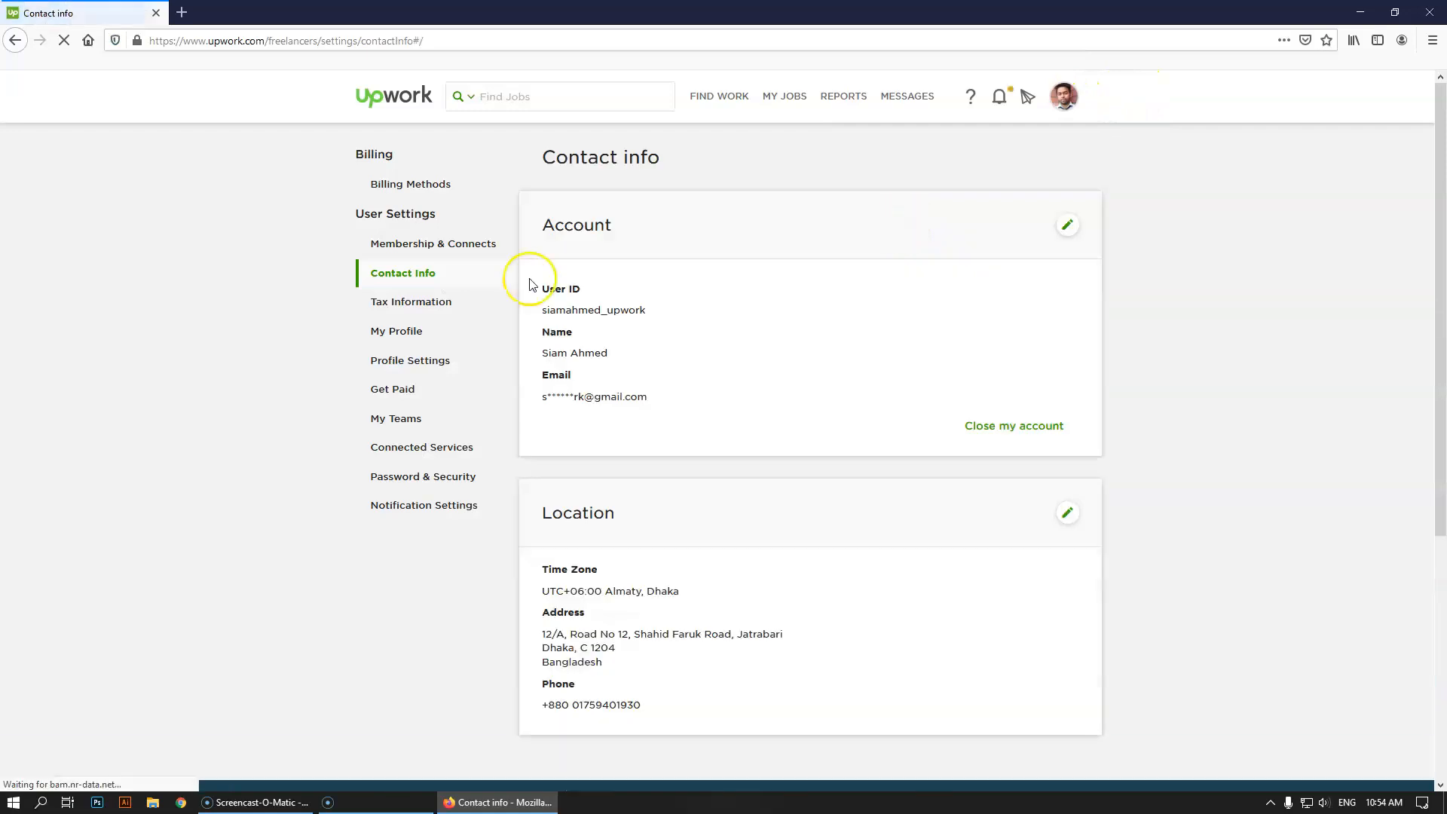
Start adding a Direct to Local Bank (BDT) method from Get Paid, then open a blank tab
click(393, 396)
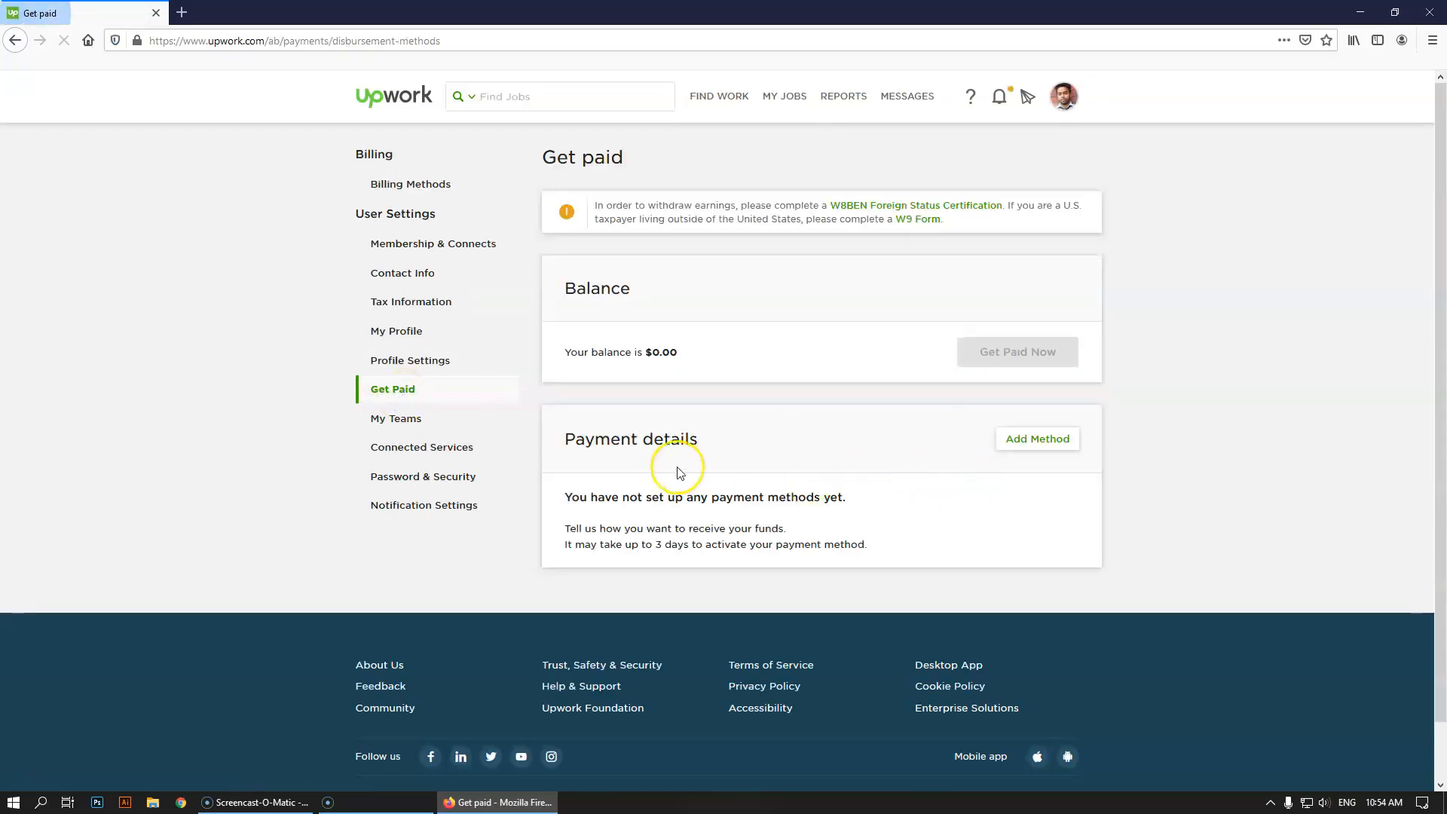
click(1037, 440)
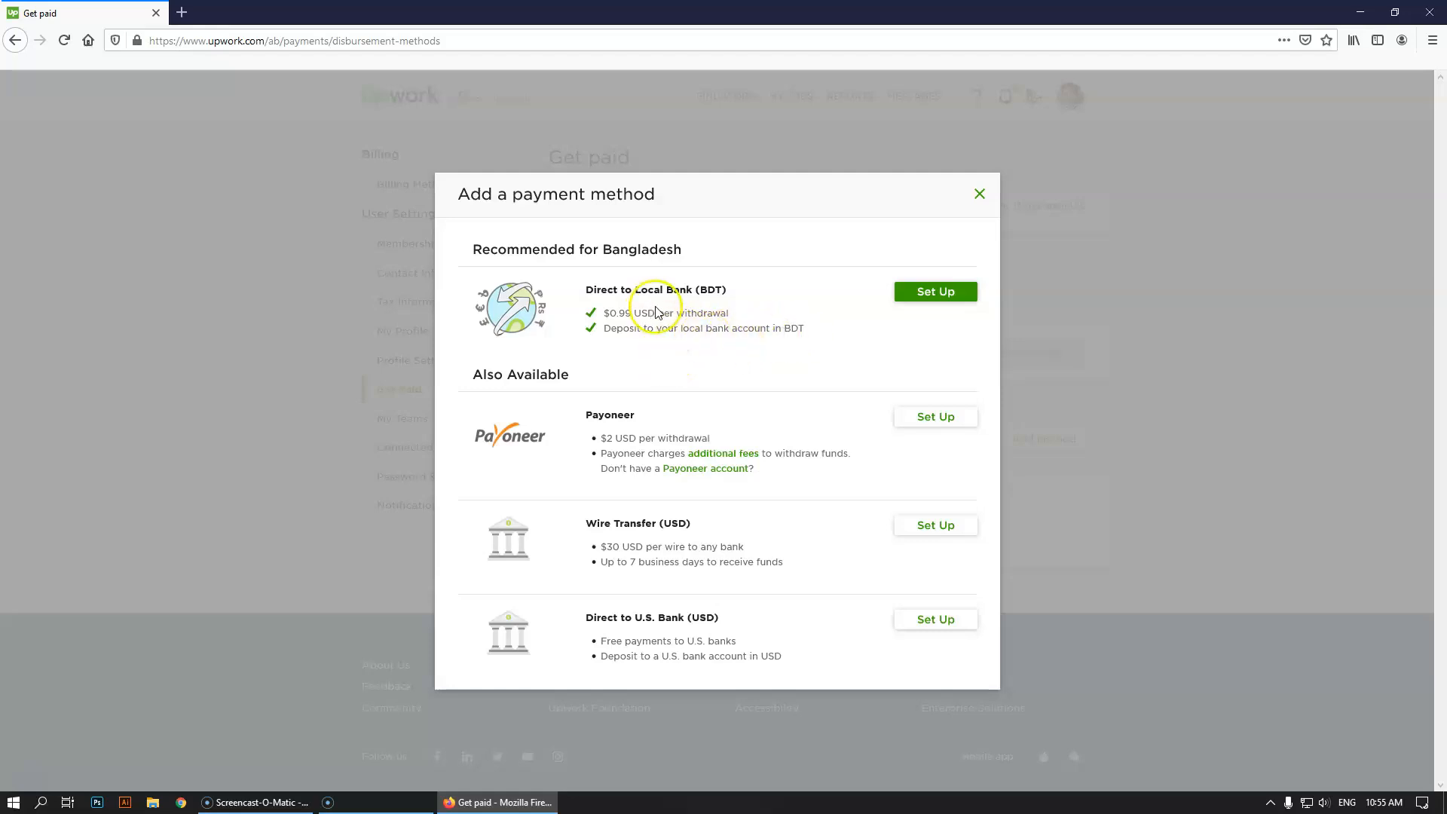
click(942, 294)
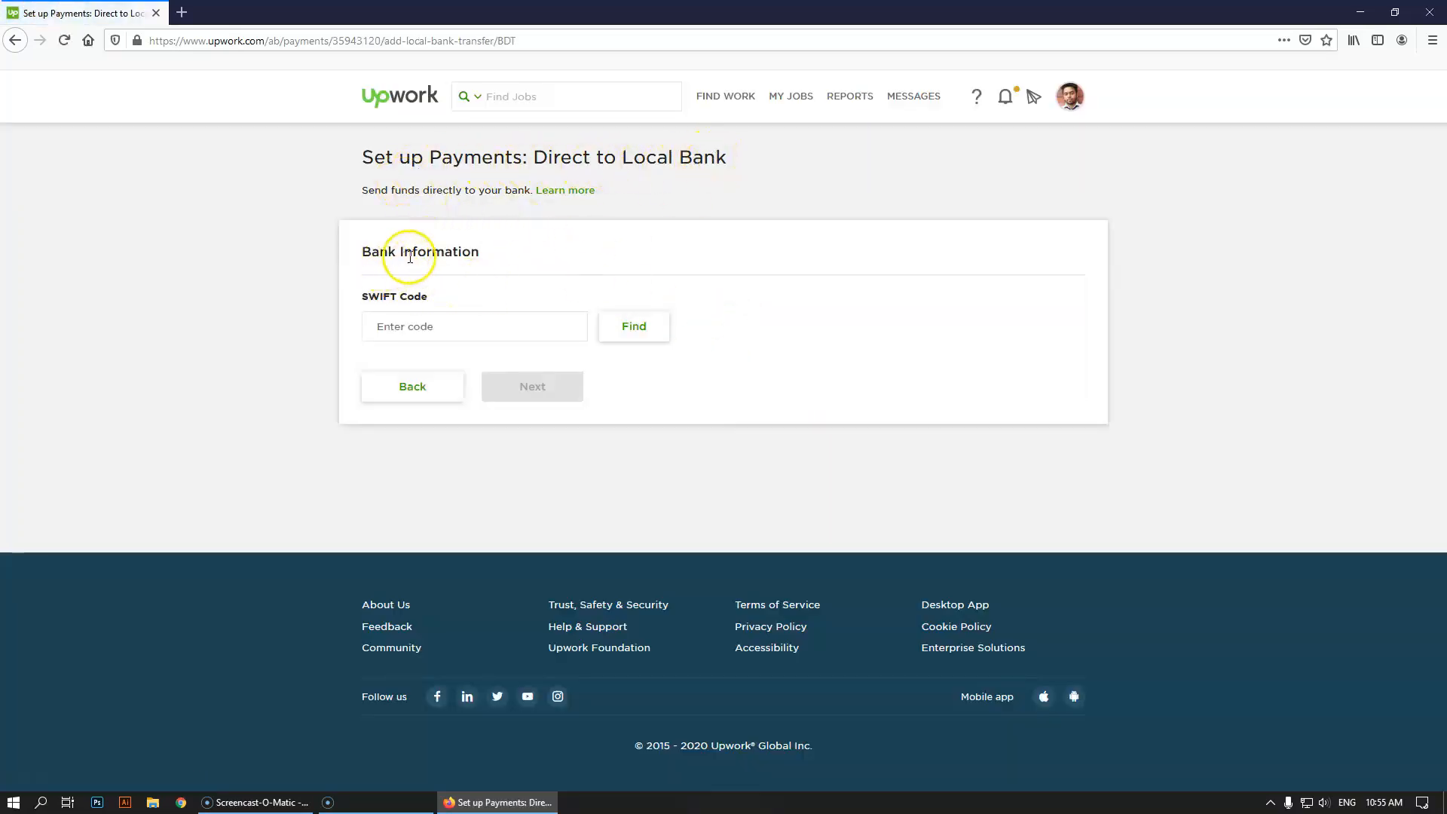
click(417, 330)
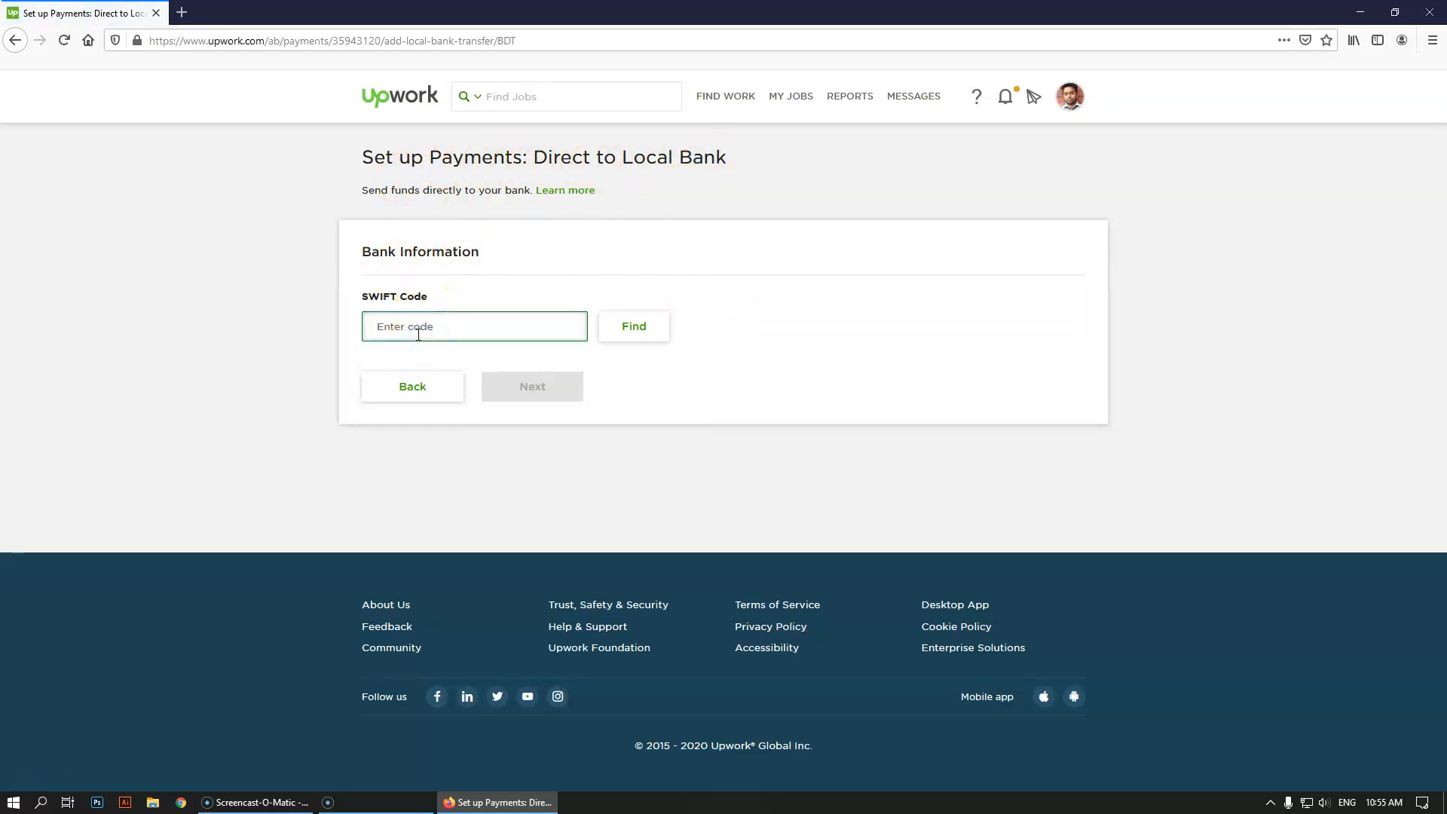
click(181, 12)
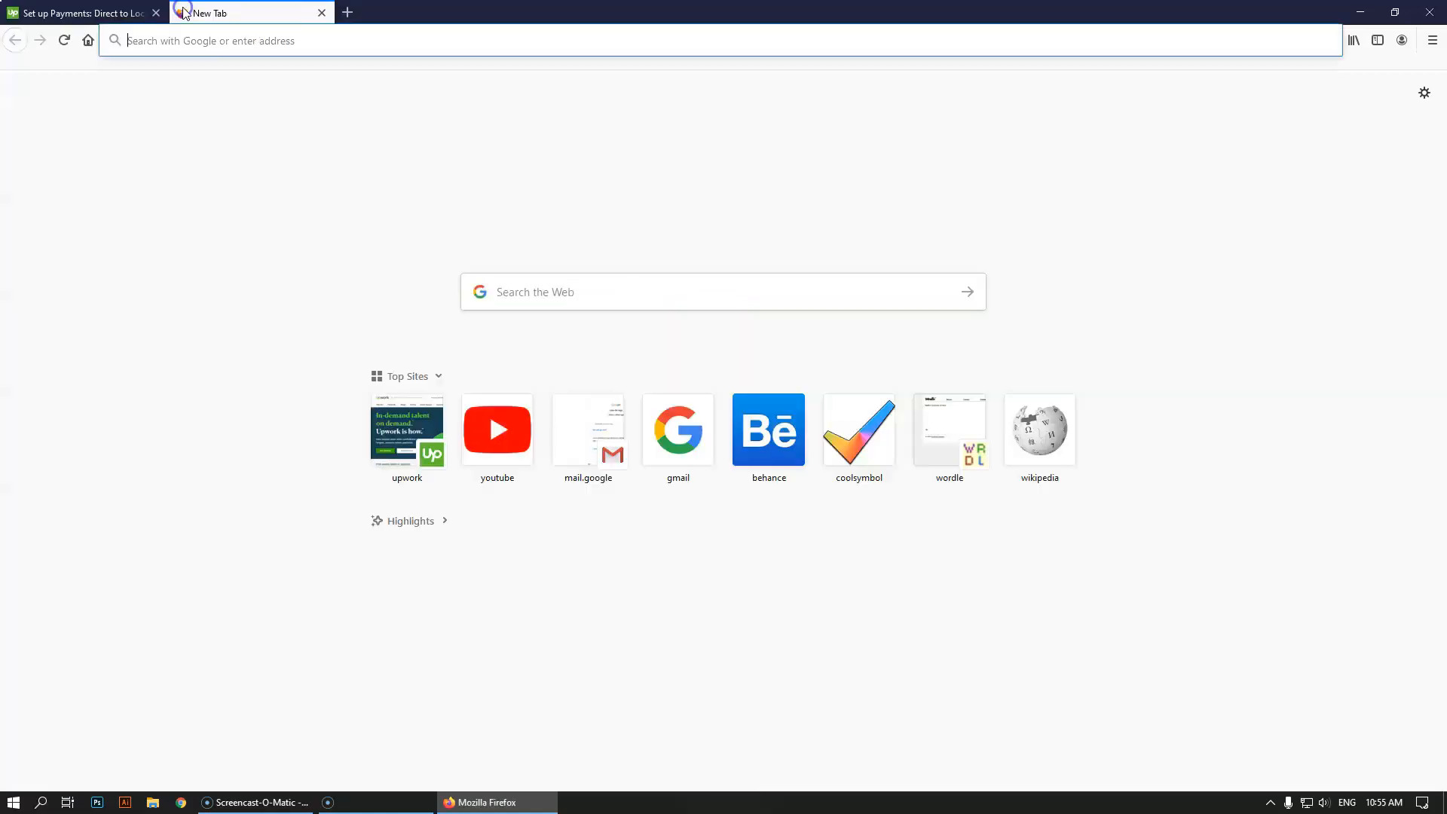
Search Google for 'bank asia banani branch swift code' and open the branches' SWIFT codes result separately
click(237, 43)
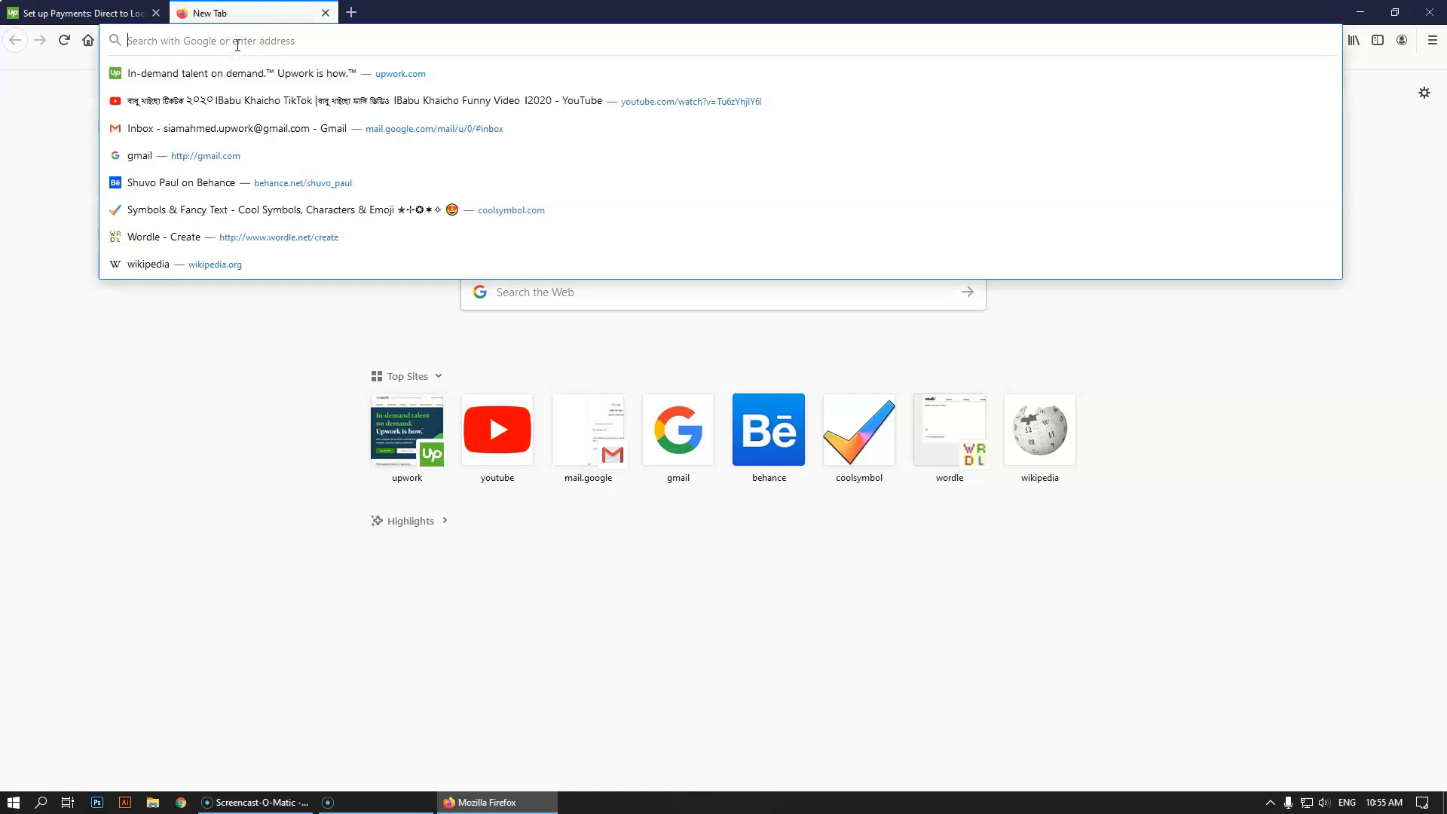
text(bank asi)
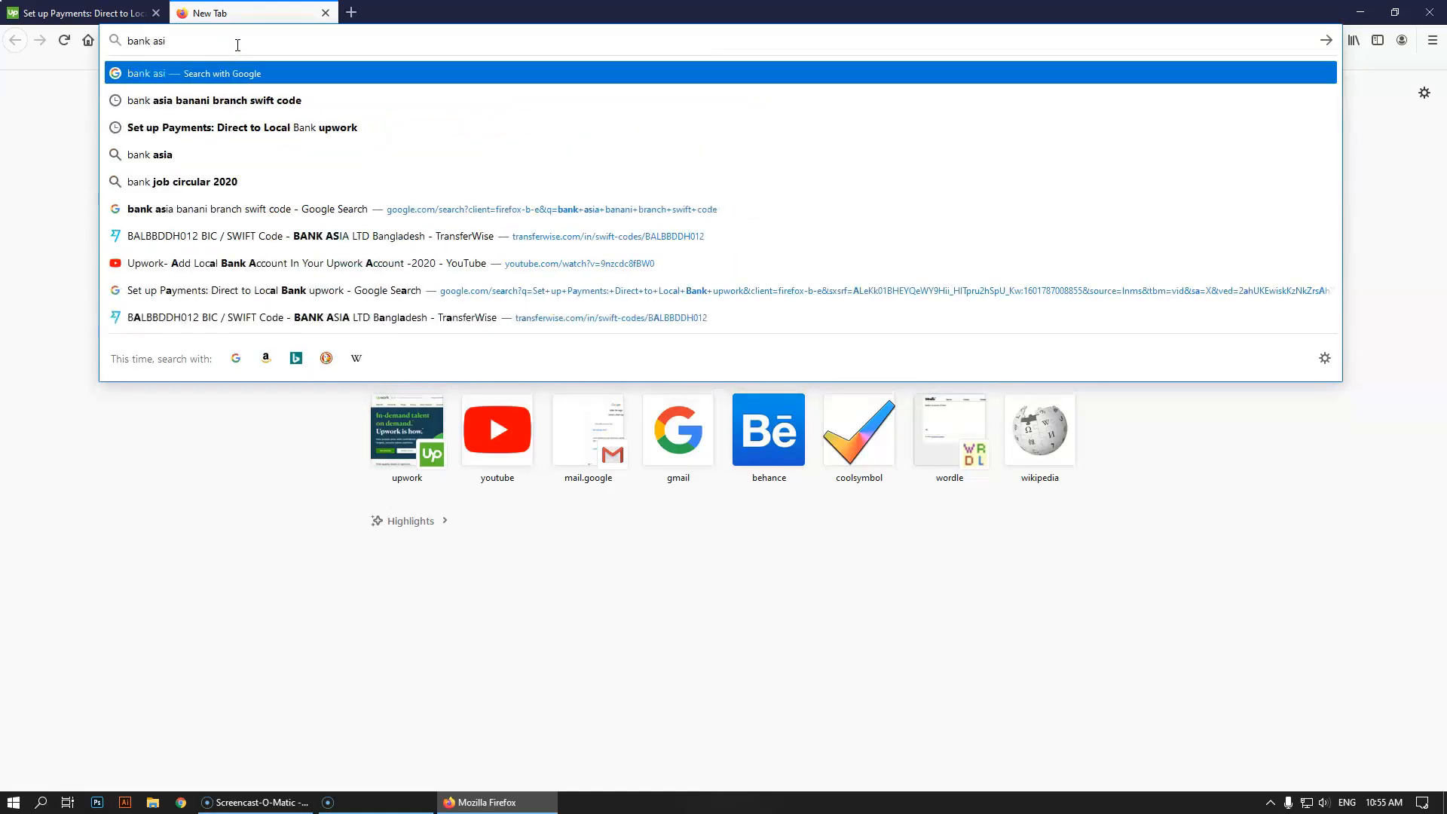
text(a banani)
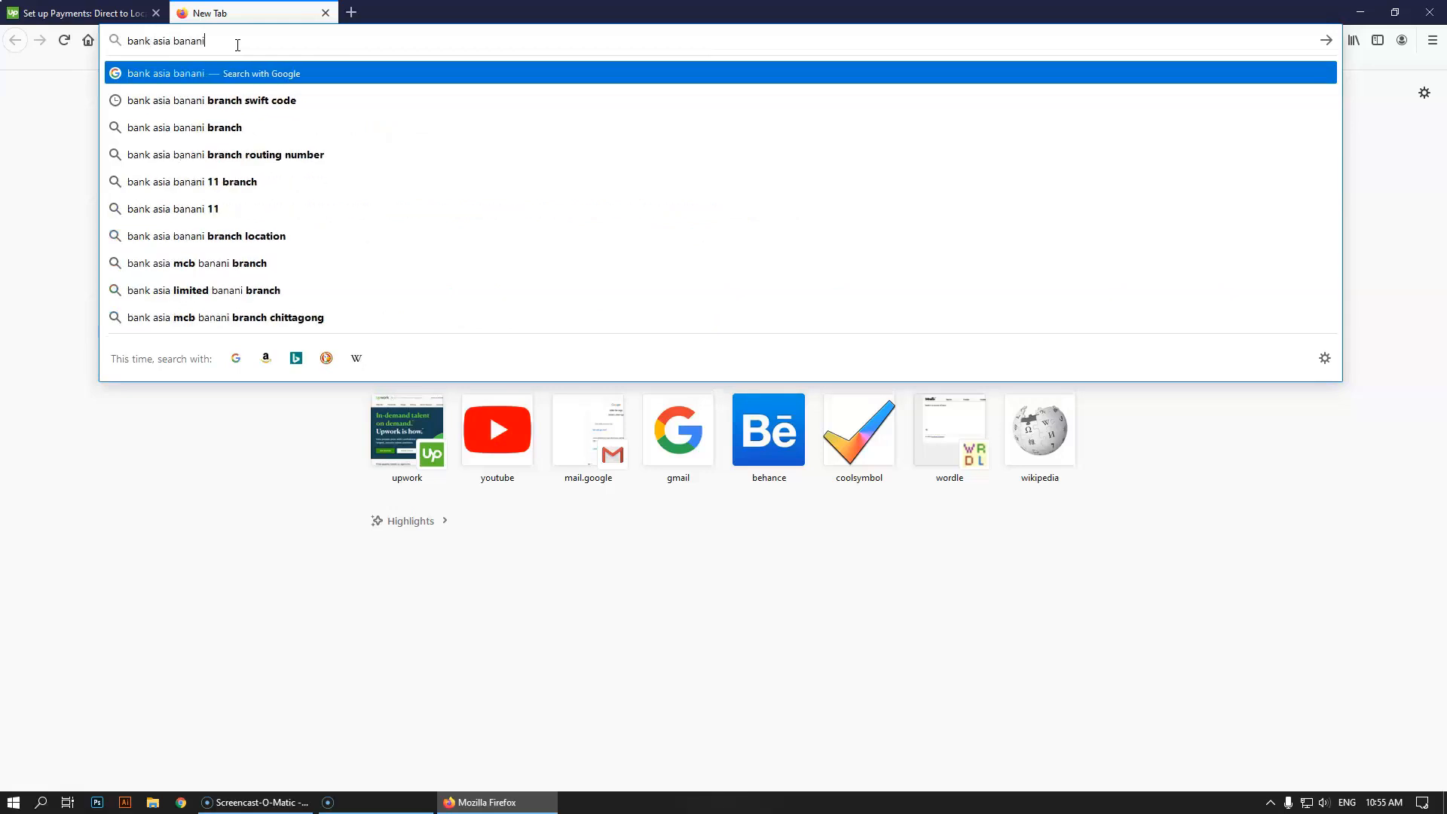
key(Down)
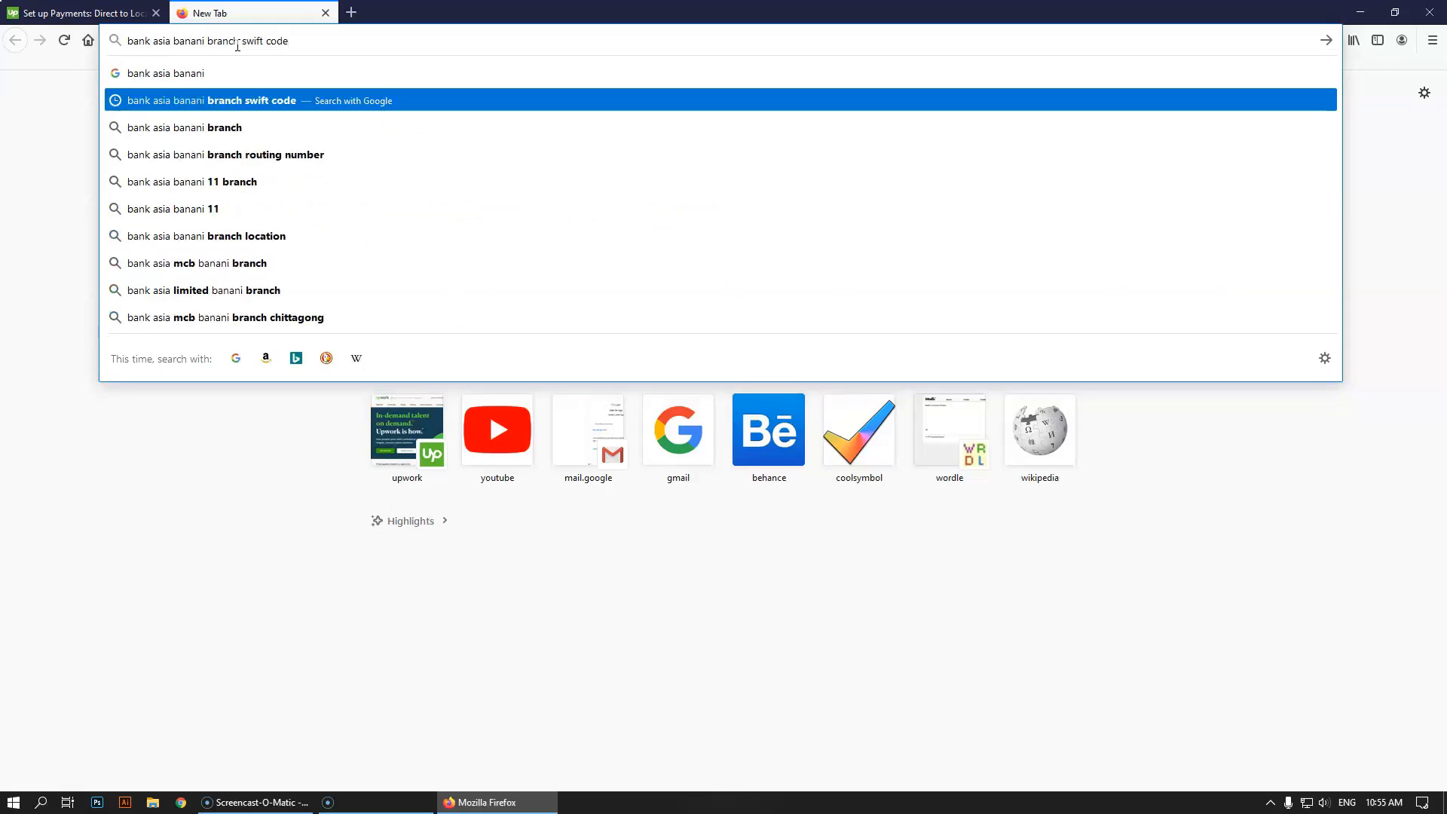
key(Return)
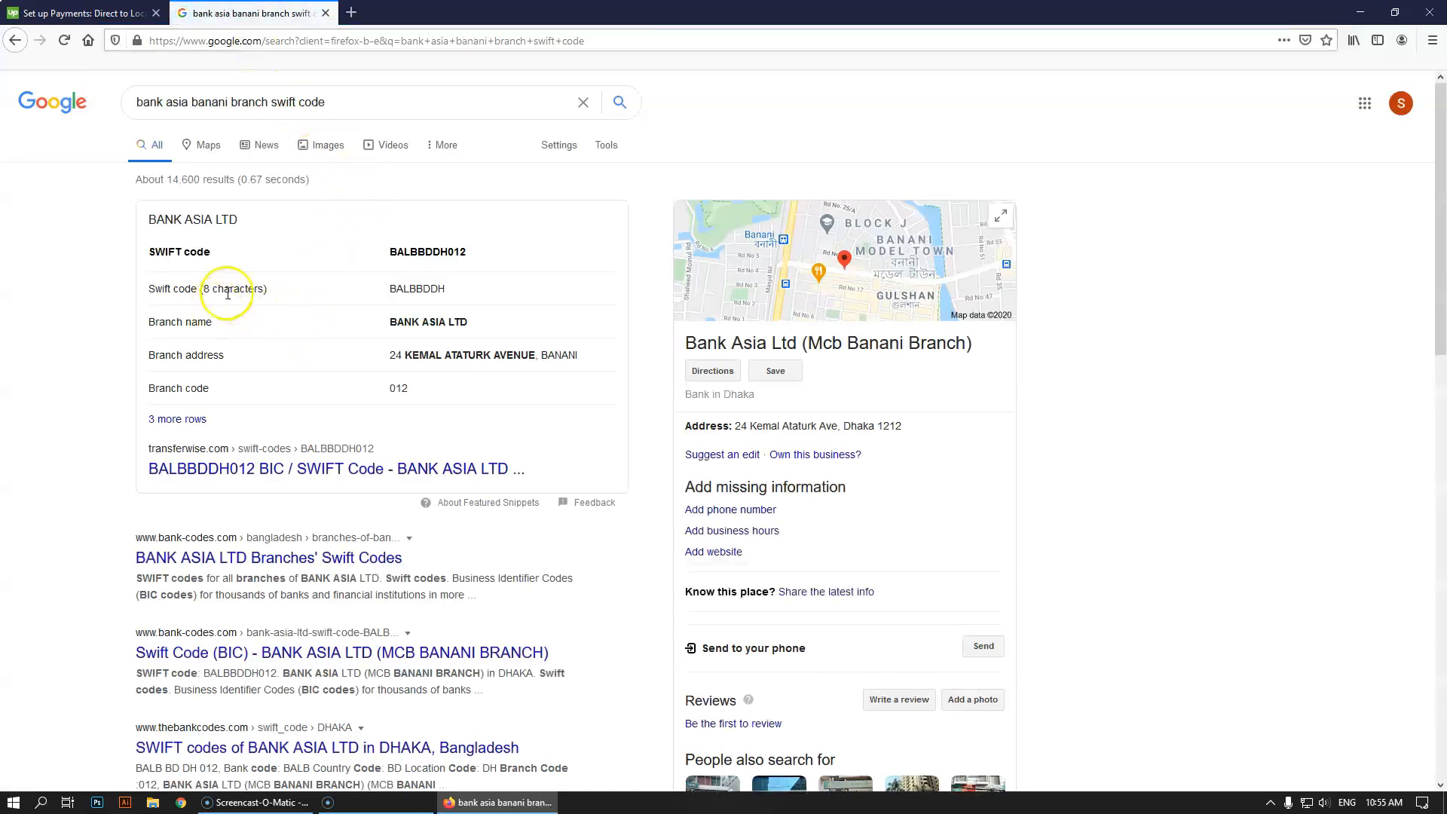
middle_click(317, 565)
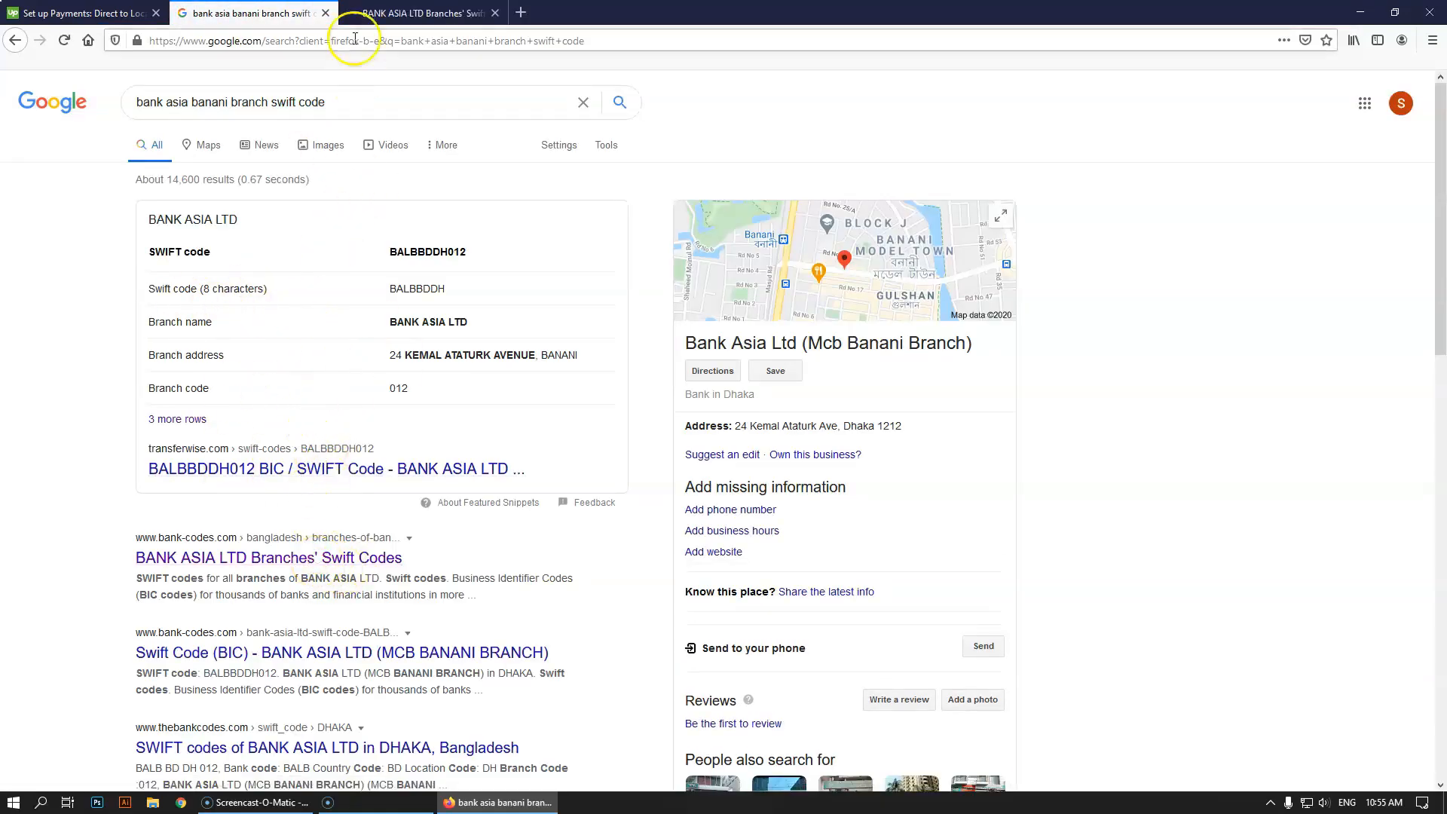
Confirm MCB Banani's SWIFT code BALBBDDH012 in the Bank-Codes.com branch list, then return to Google
key(ctrl+Tab)
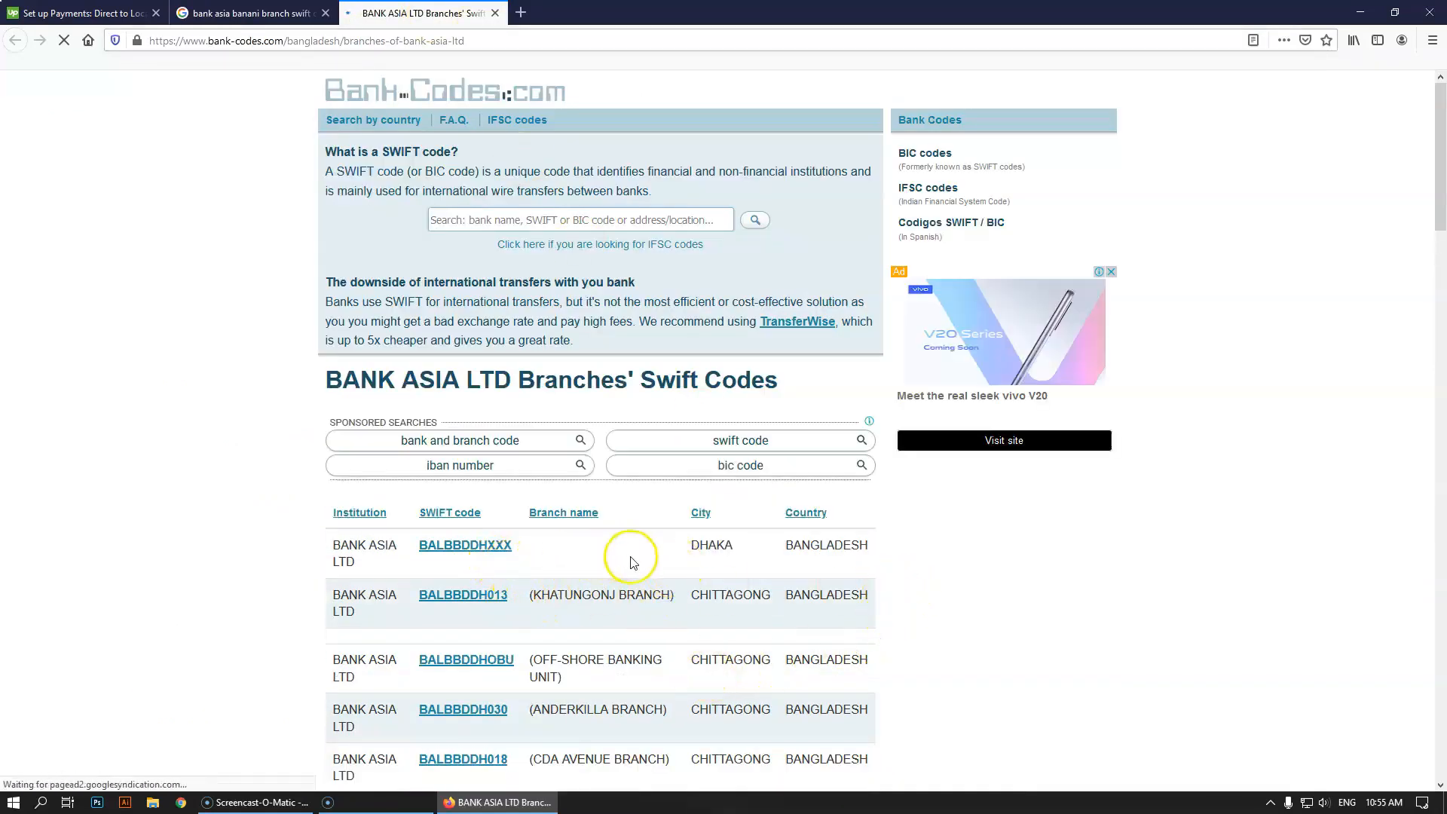
scroll(596, 705, down, 10)
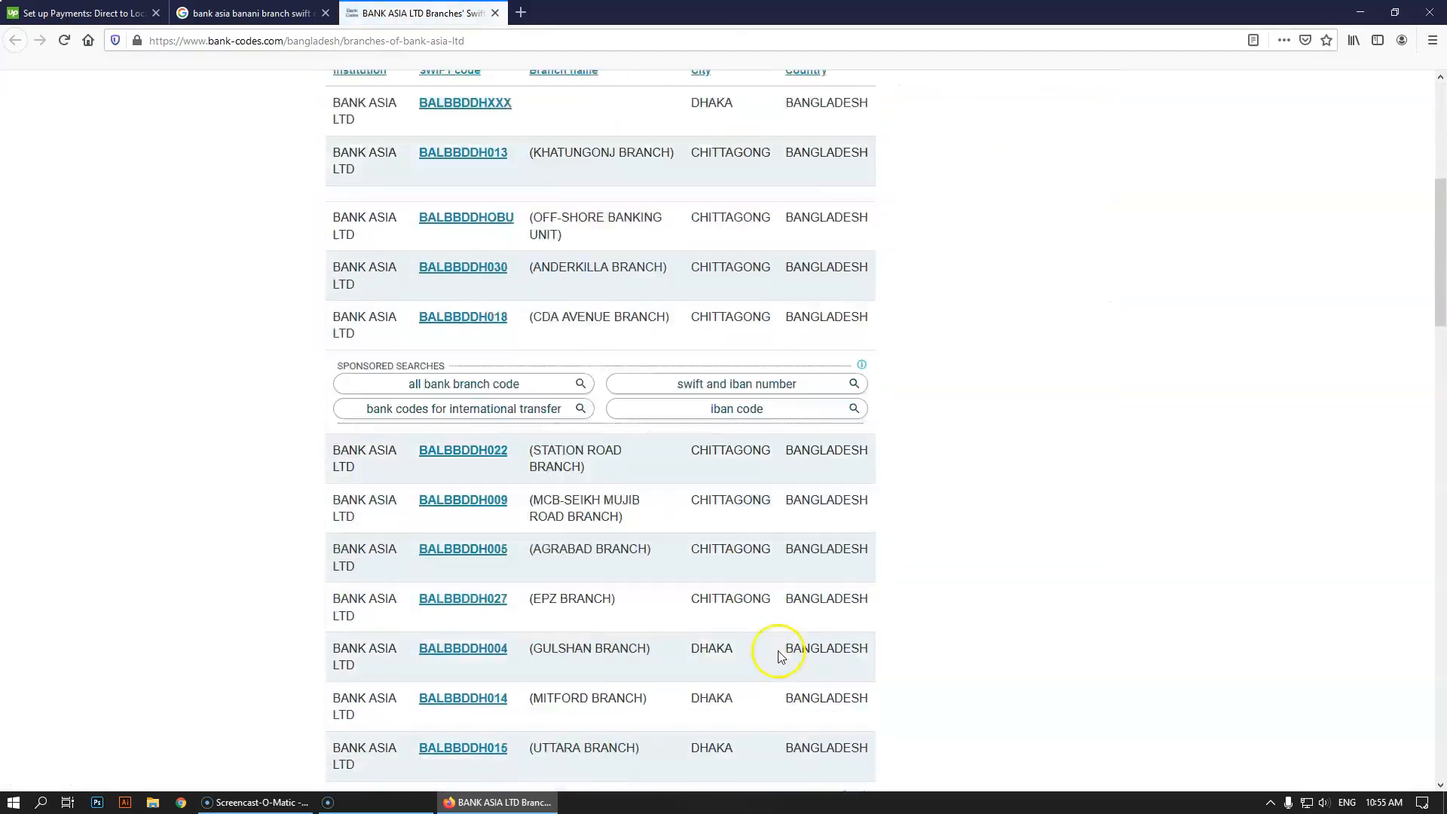
scroll(781, 658, up, 1)
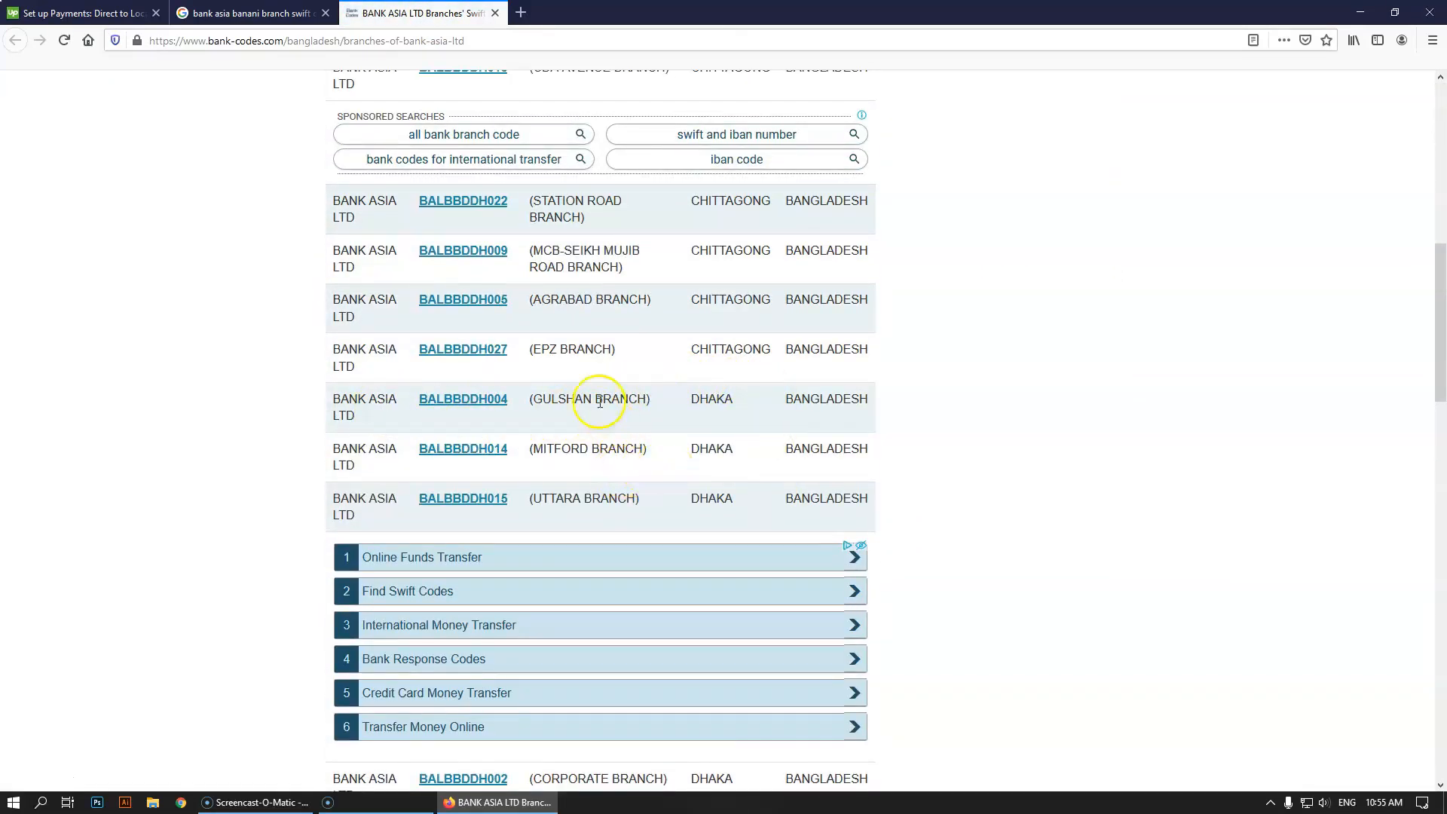
scroll(595, 393, down, 5)
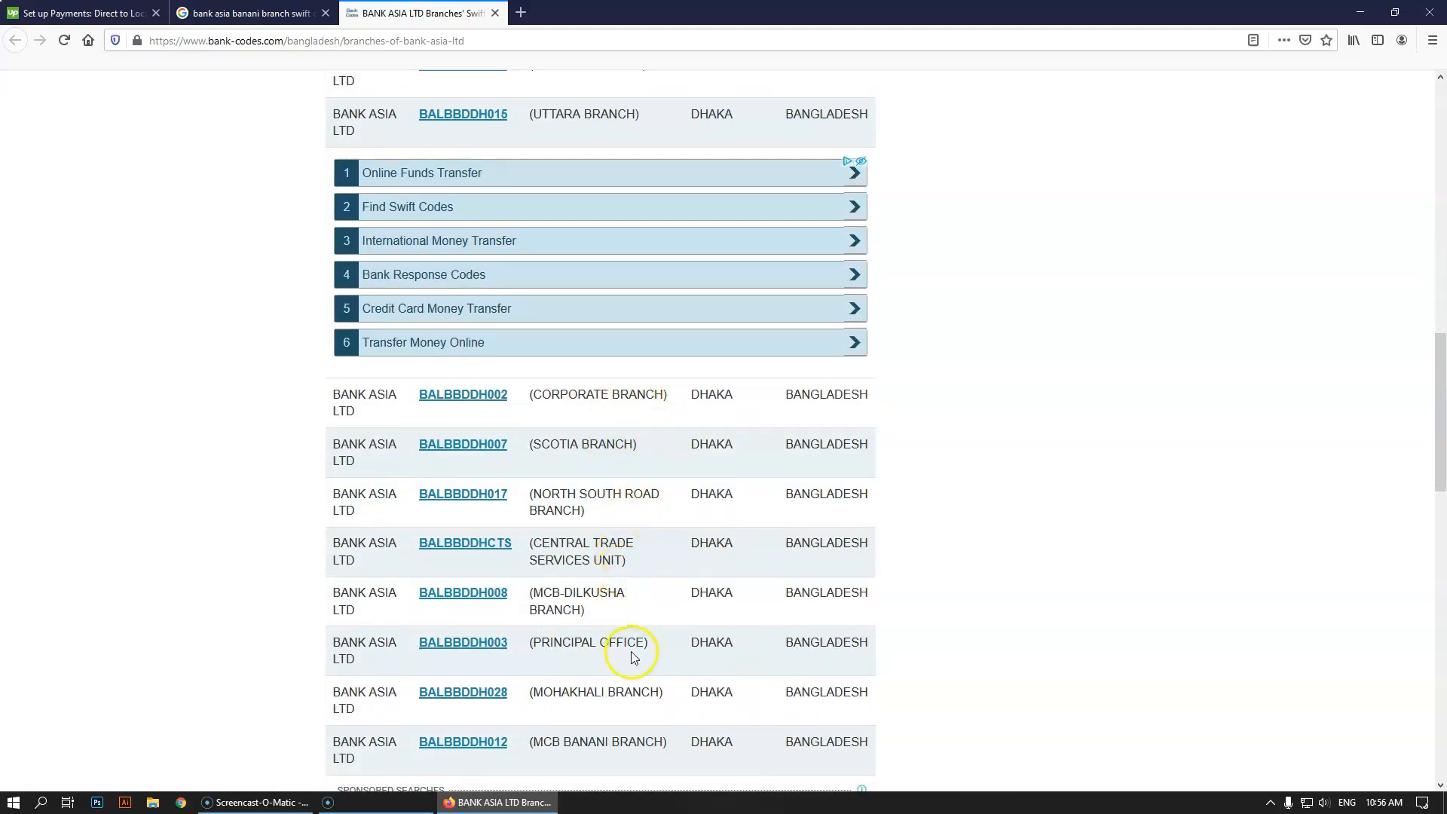
scroll(630, 652, down, 3)
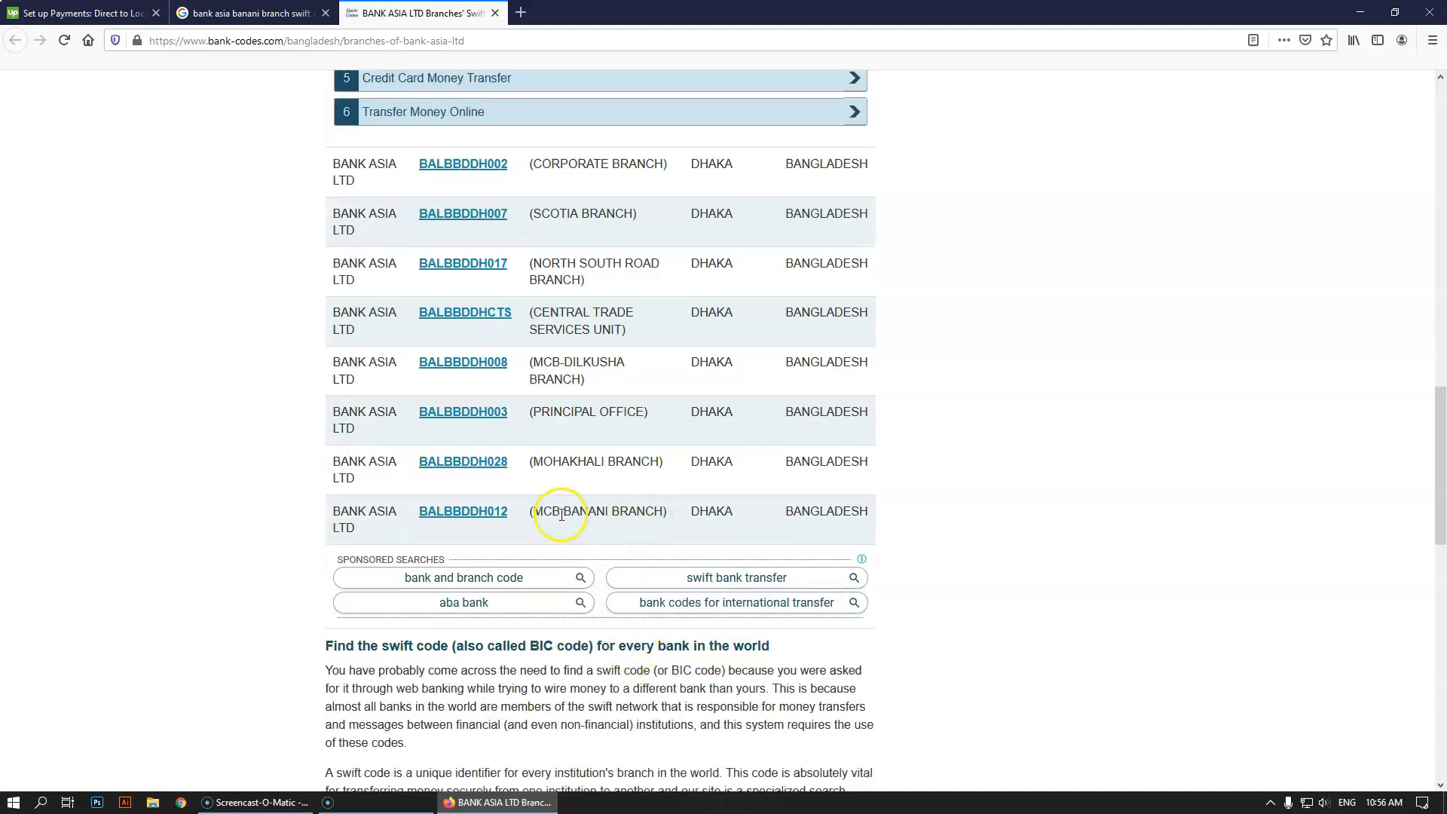
scroll(652, 509, down, 8)
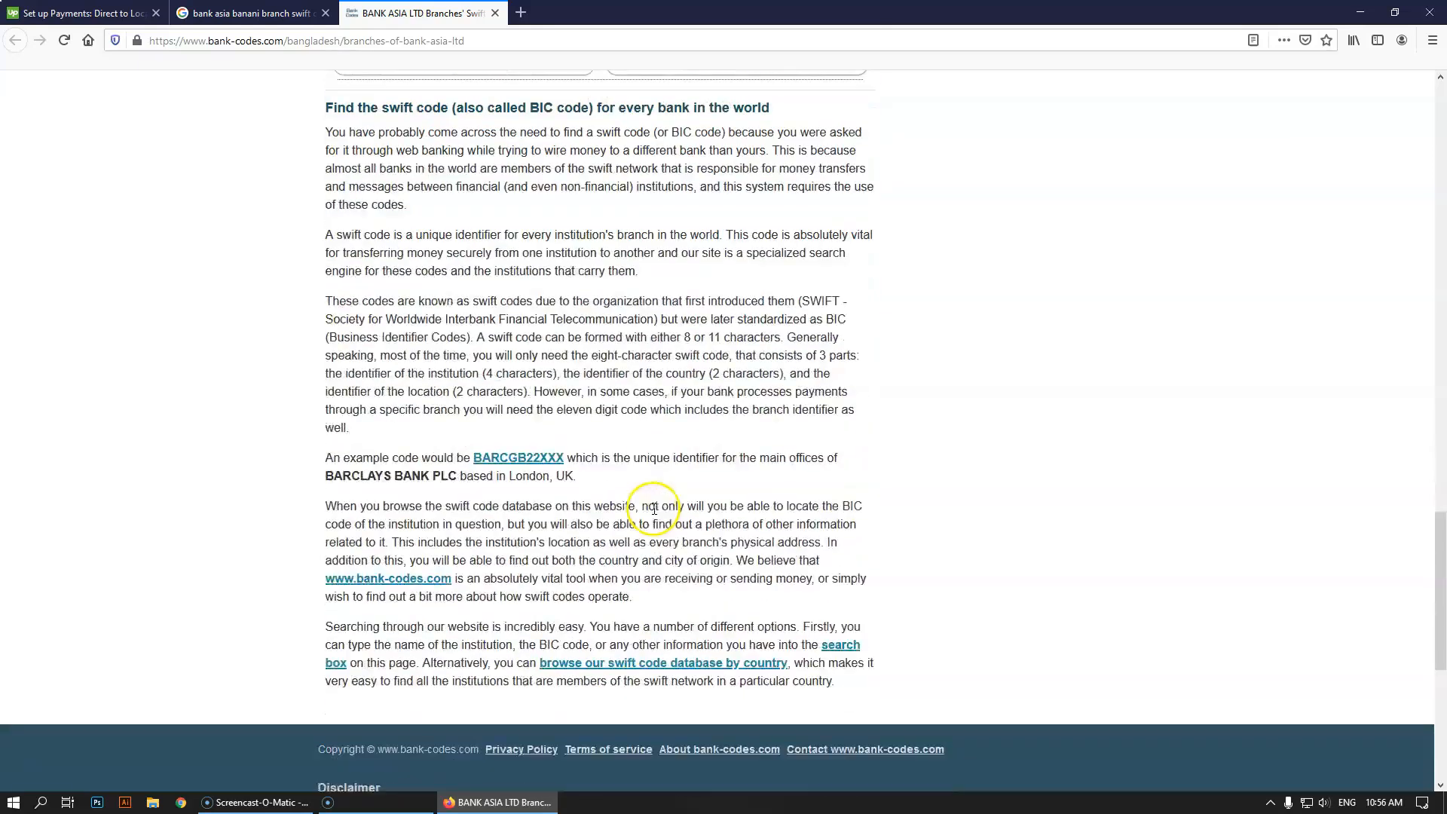
scroll(646, 503, up, 9)
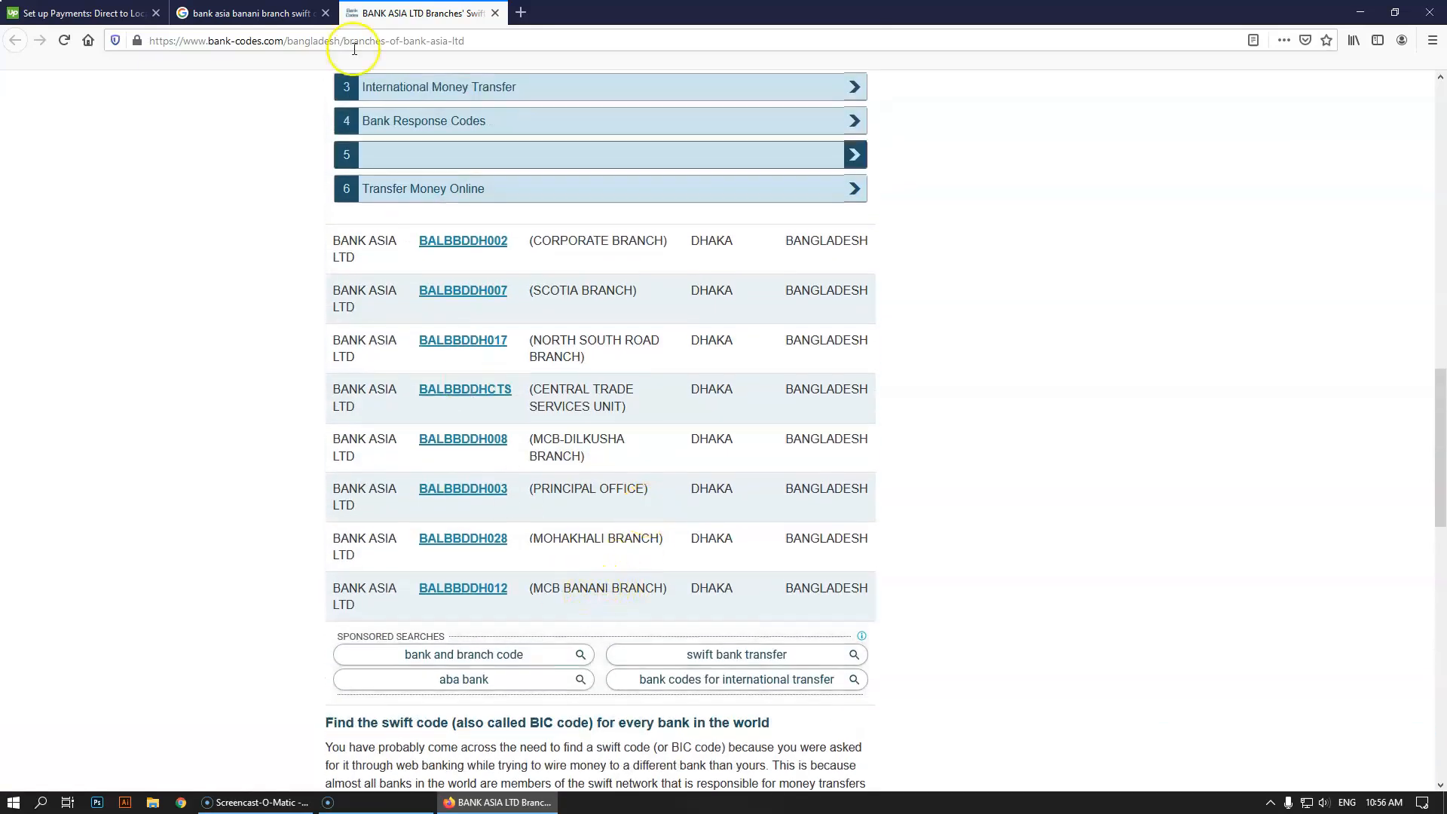
click(276, 10)
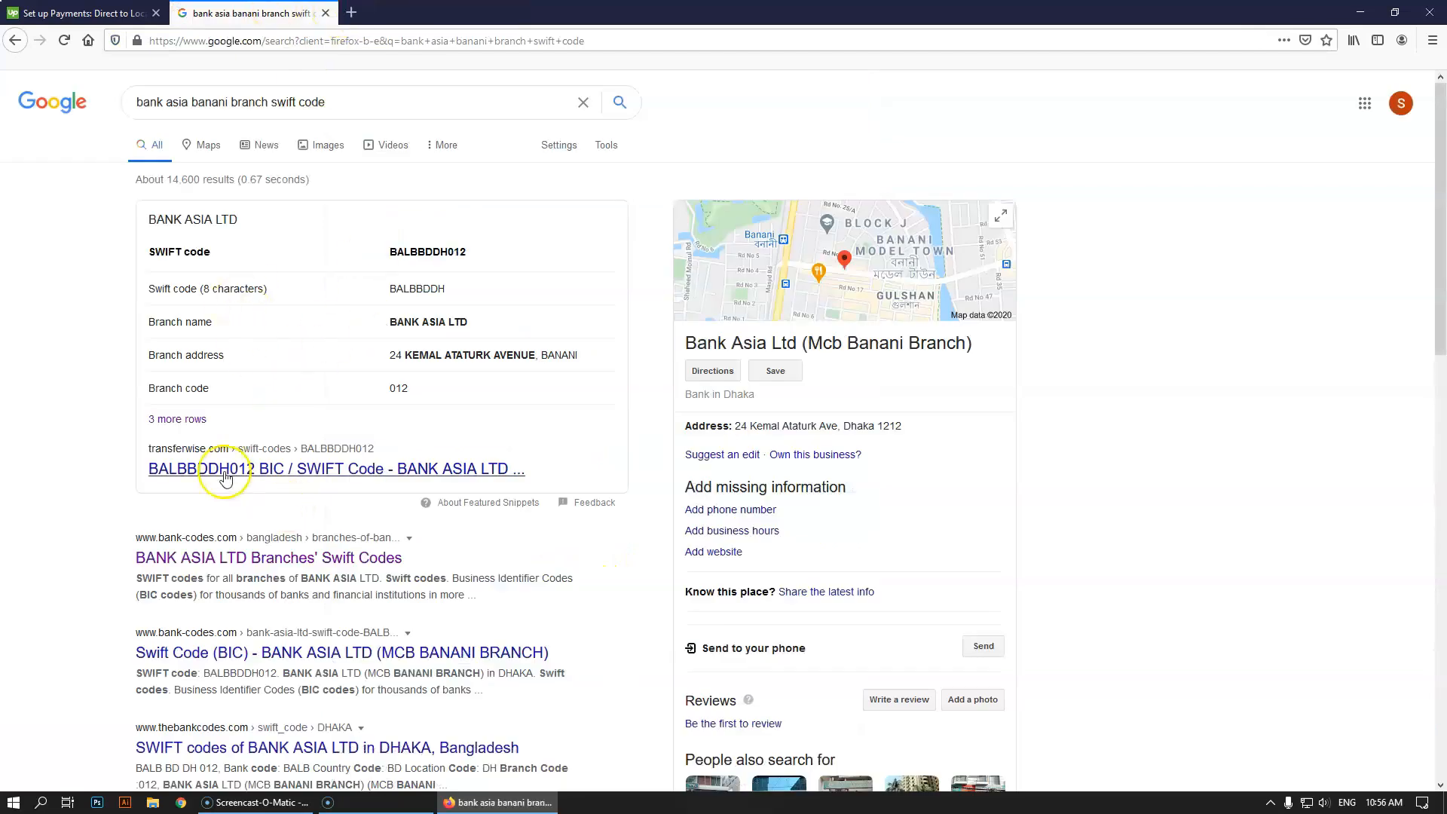
Open the TransferWise BALBBDDH012 and MCB Banani SWIFT code results and review the branch details
middle_click(281, 470)
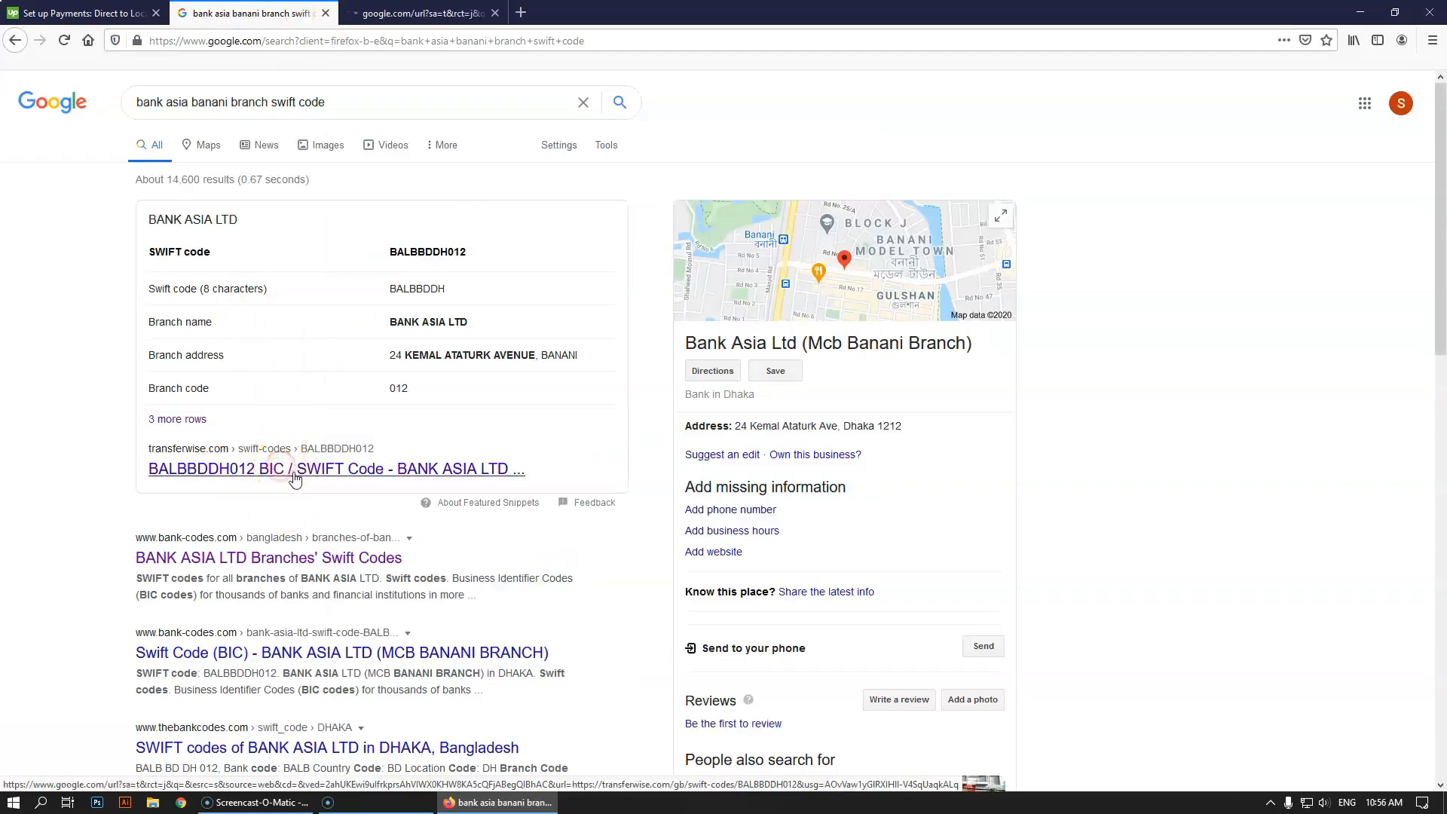
scroll(302, 479, down, 3)
click(287, 419)
click(420, 13)
click(592, 13)
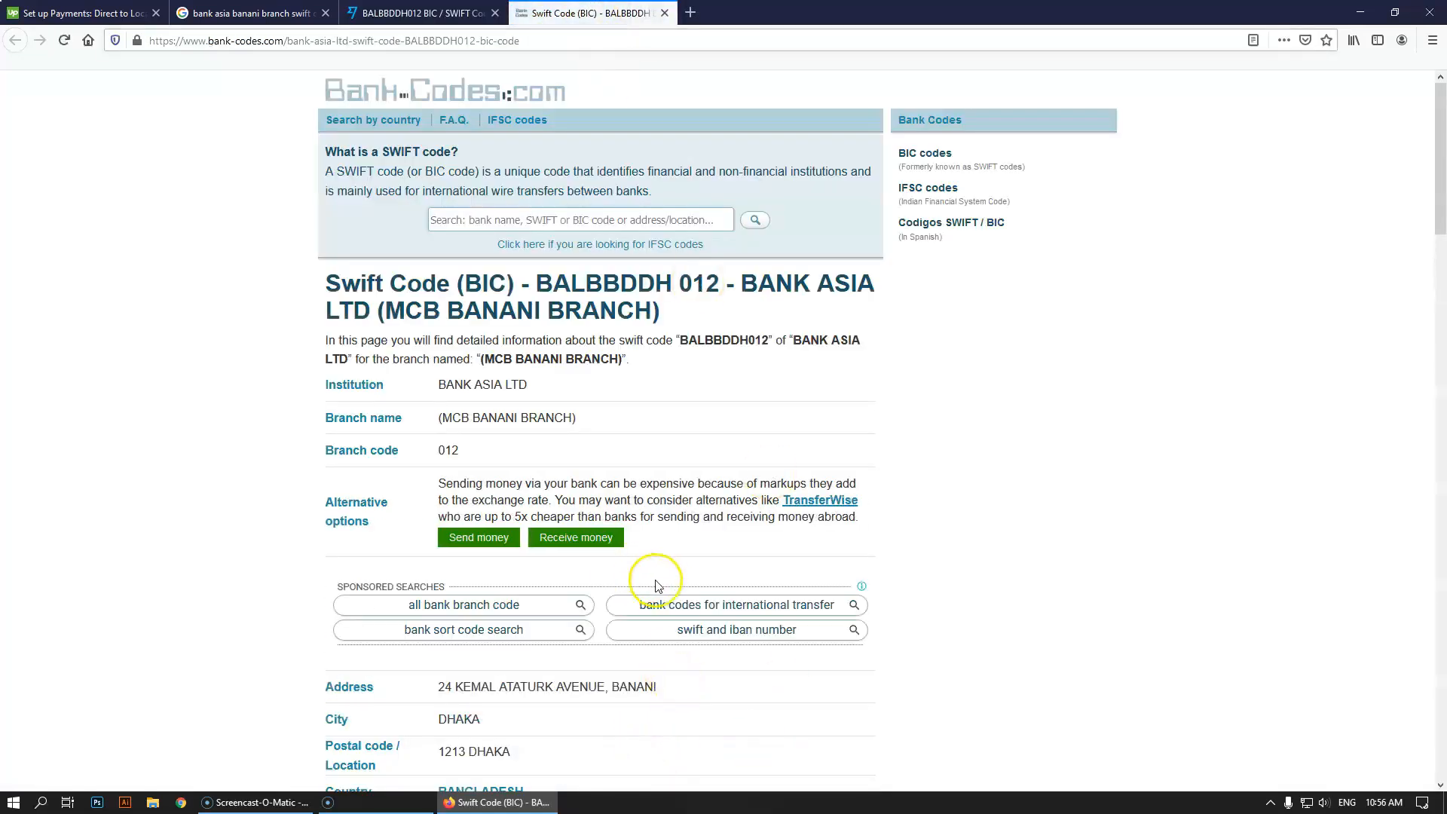
scroll(649, 577, down, 3)
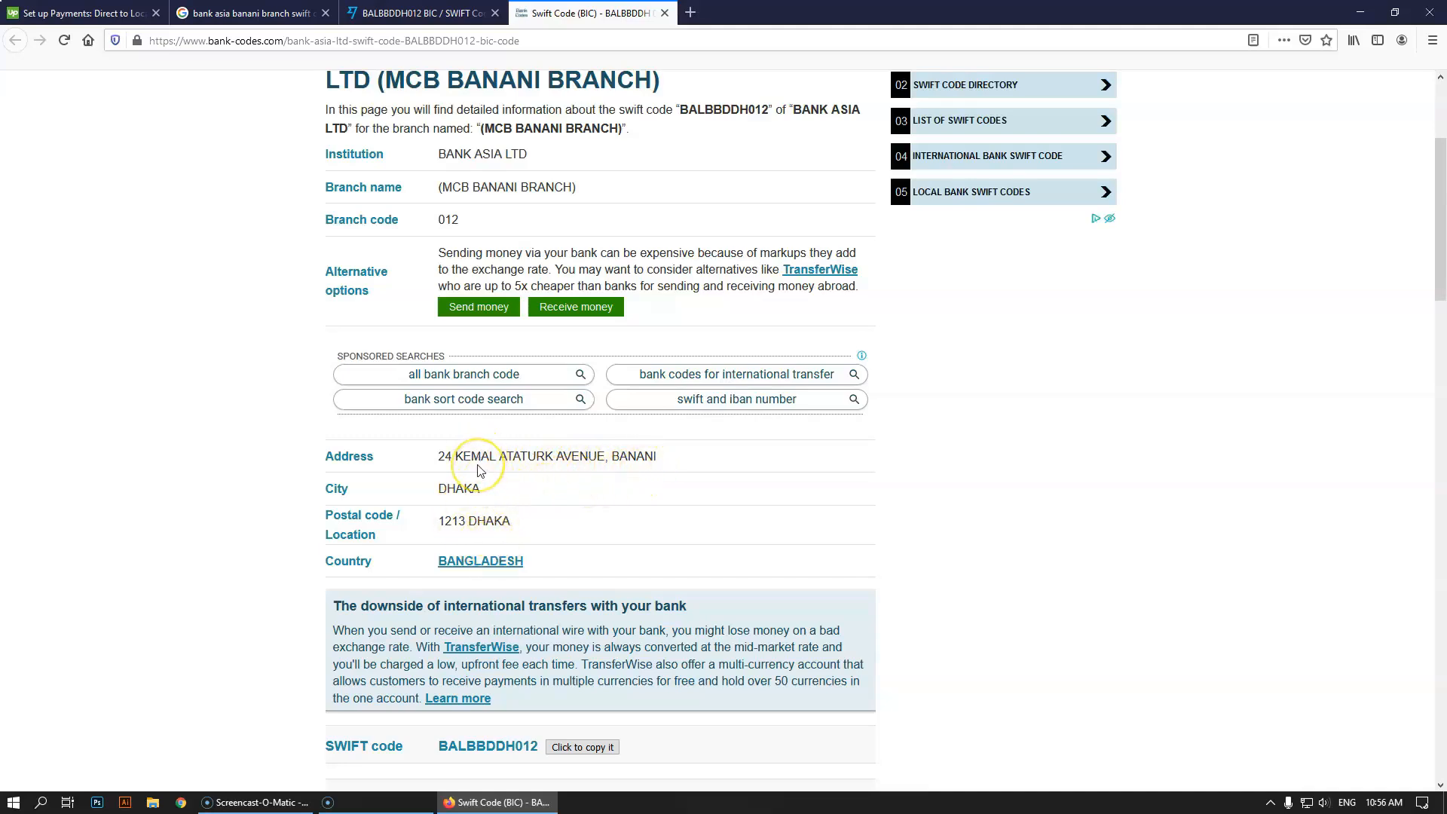
scroll(478, 469, up, 1)
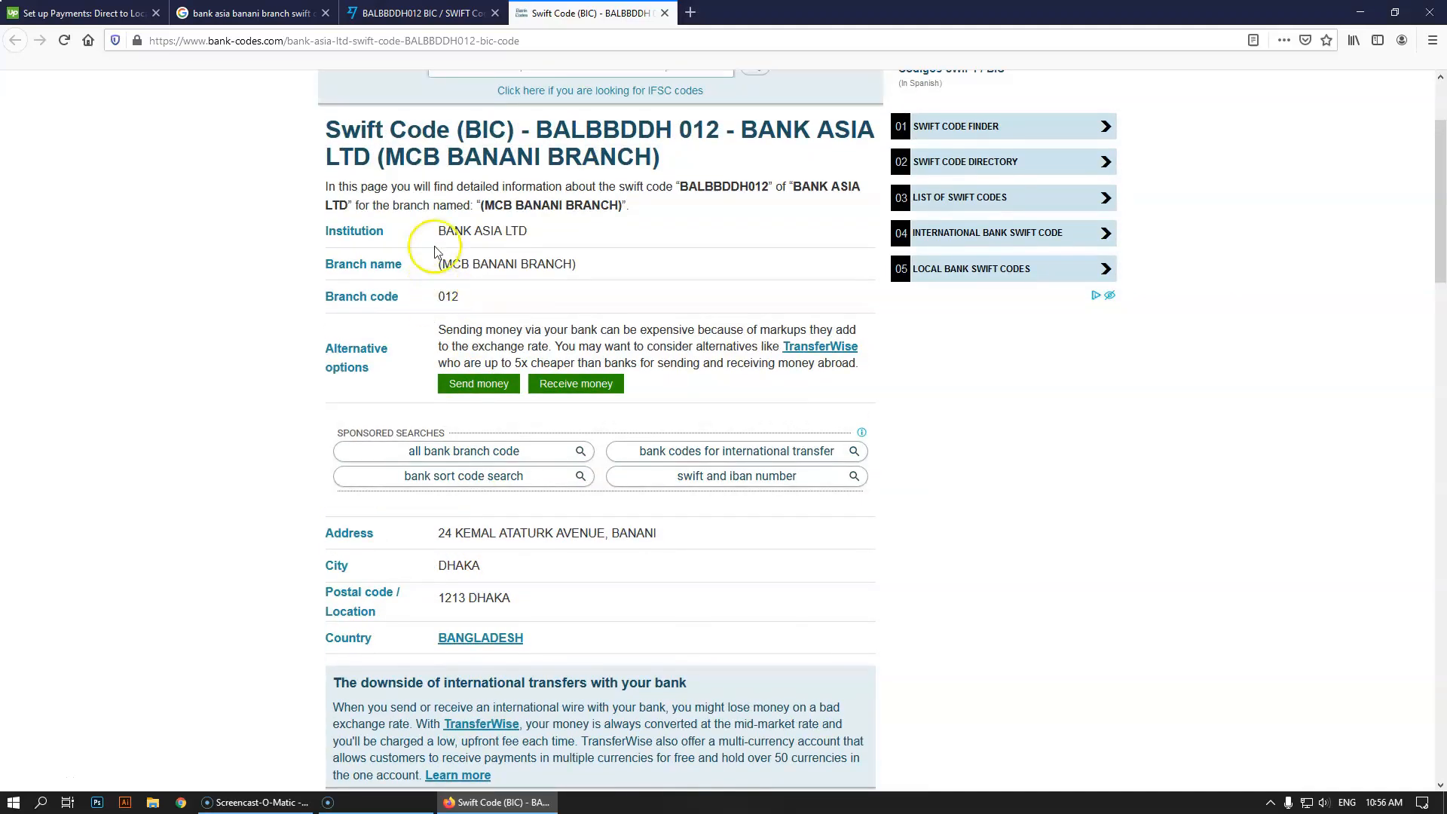
scroll(422, 272, down, 4)
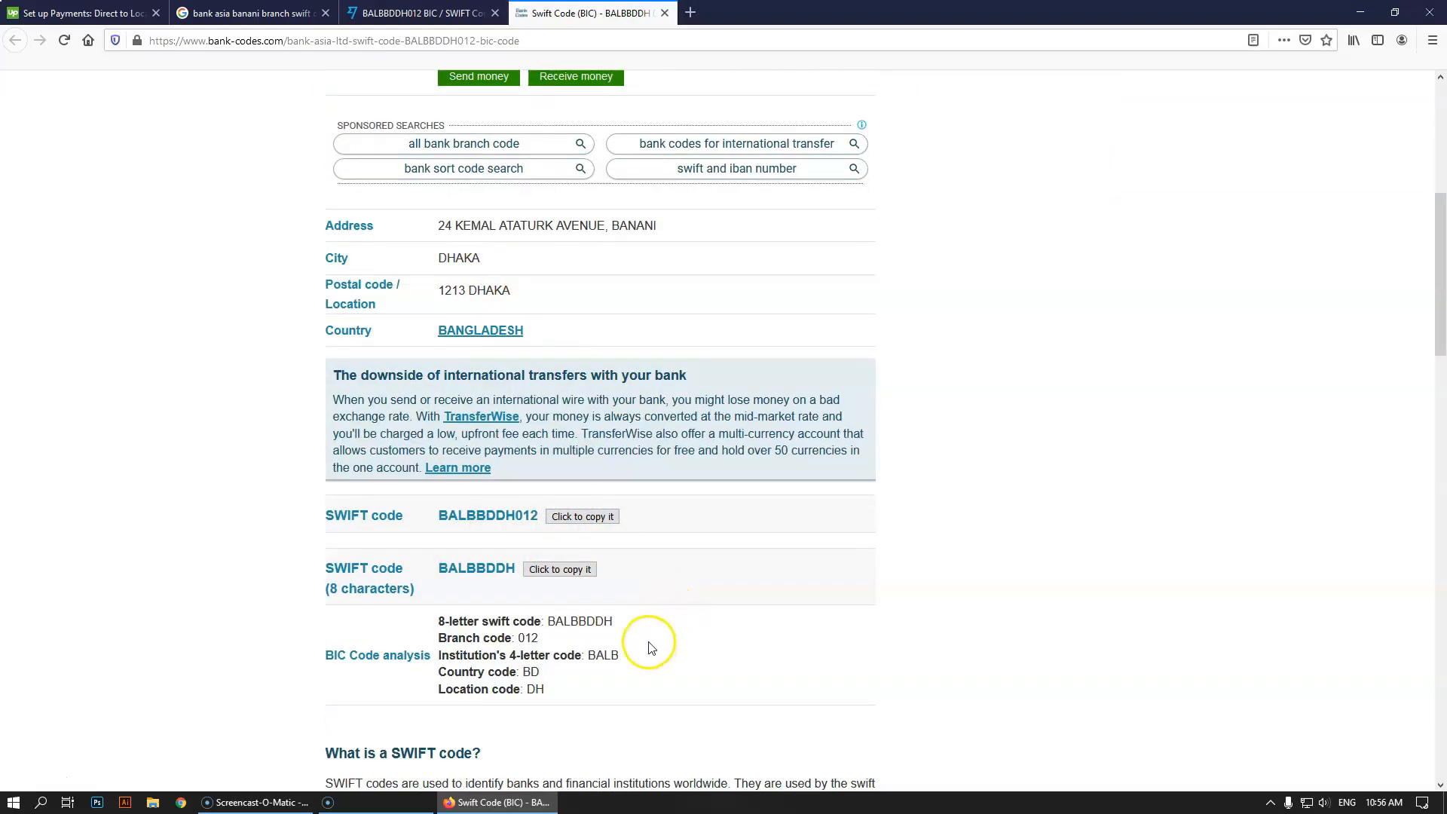
scroll(648, 637, down, 2)
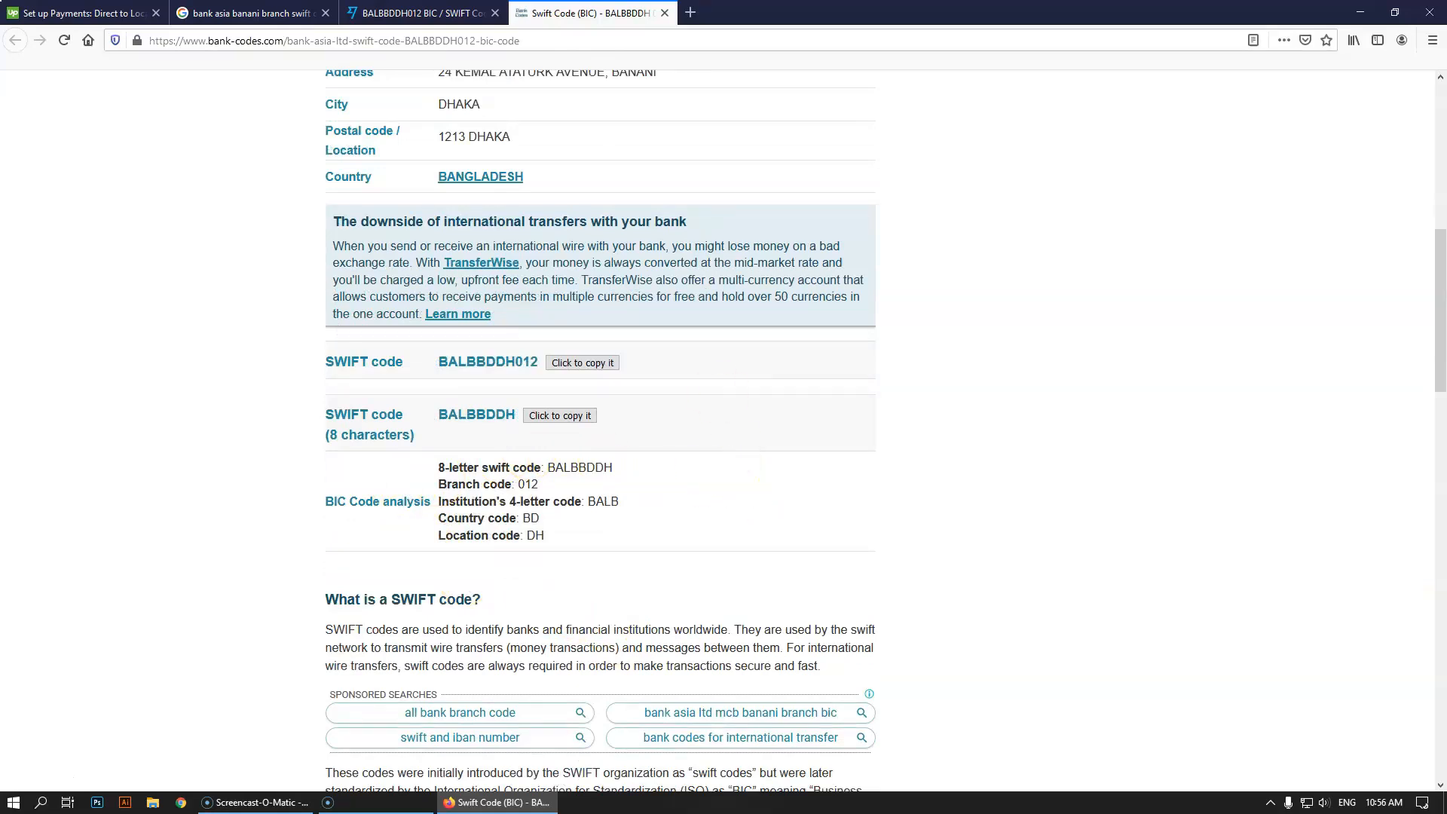
Close the branch detail page and copy SWIFT code BALBBDDH012 from the TransferWise page
click(665, 13)
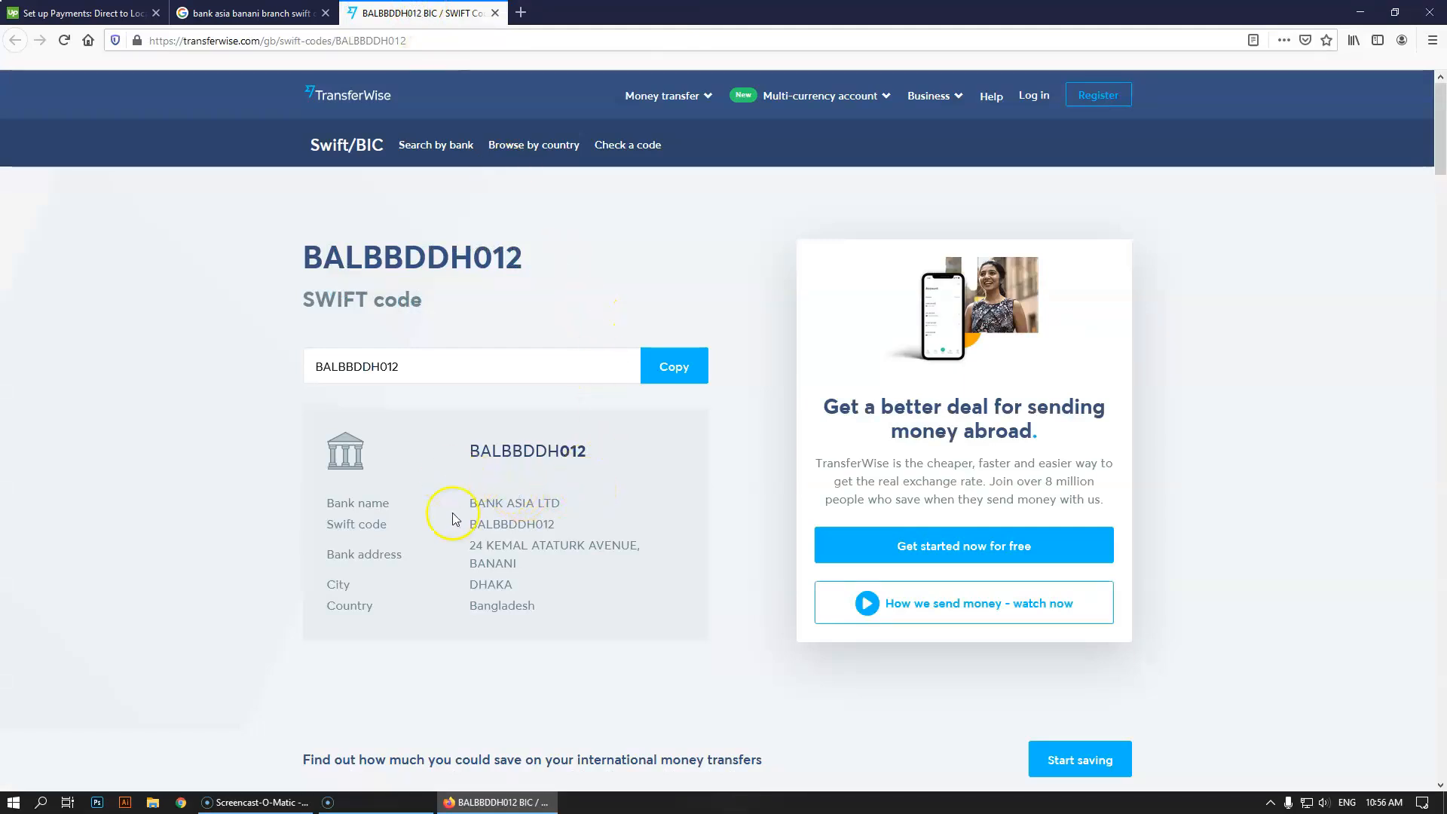
drag(471, 546, 519, 575)
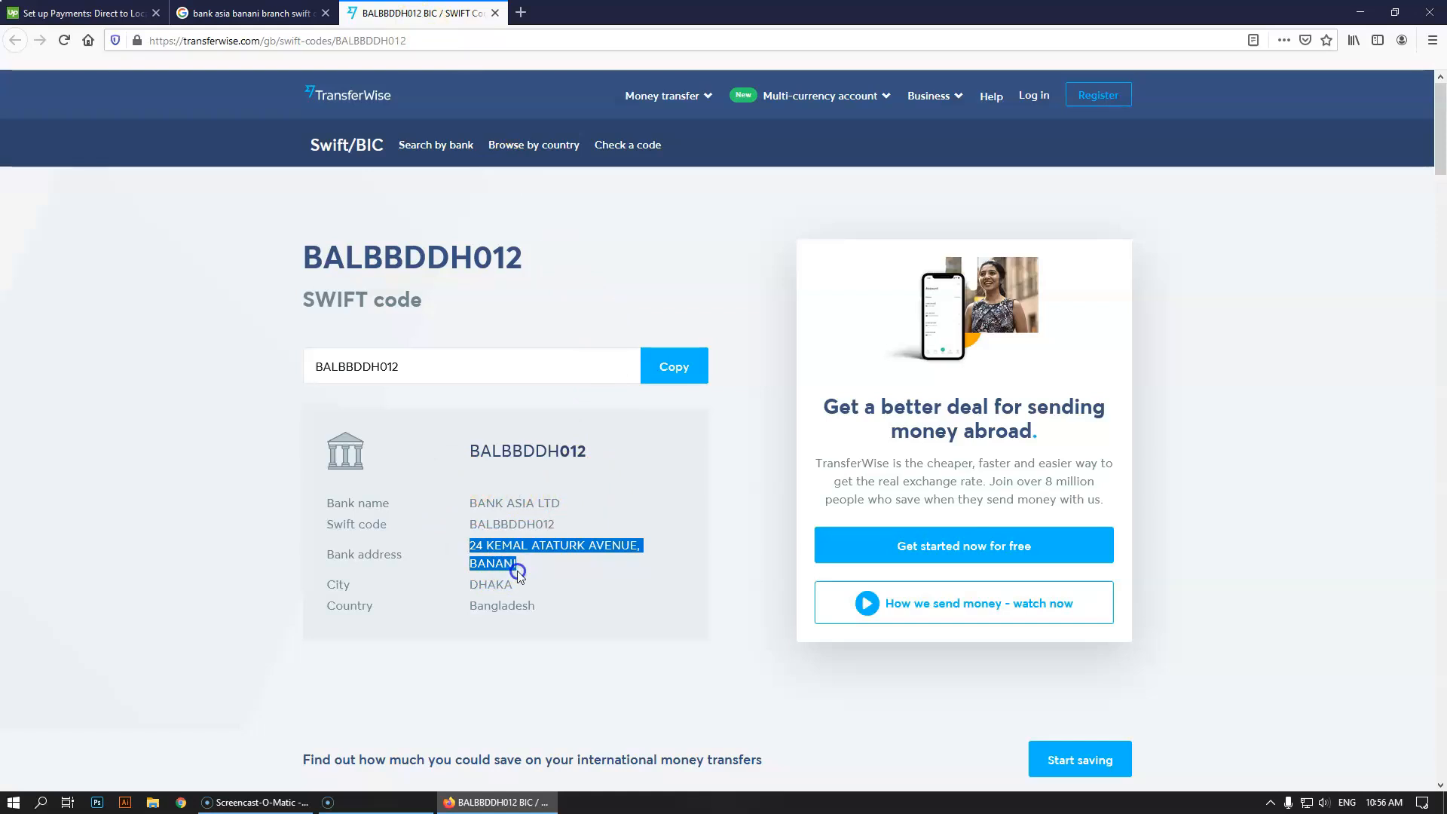
click(502, 528)
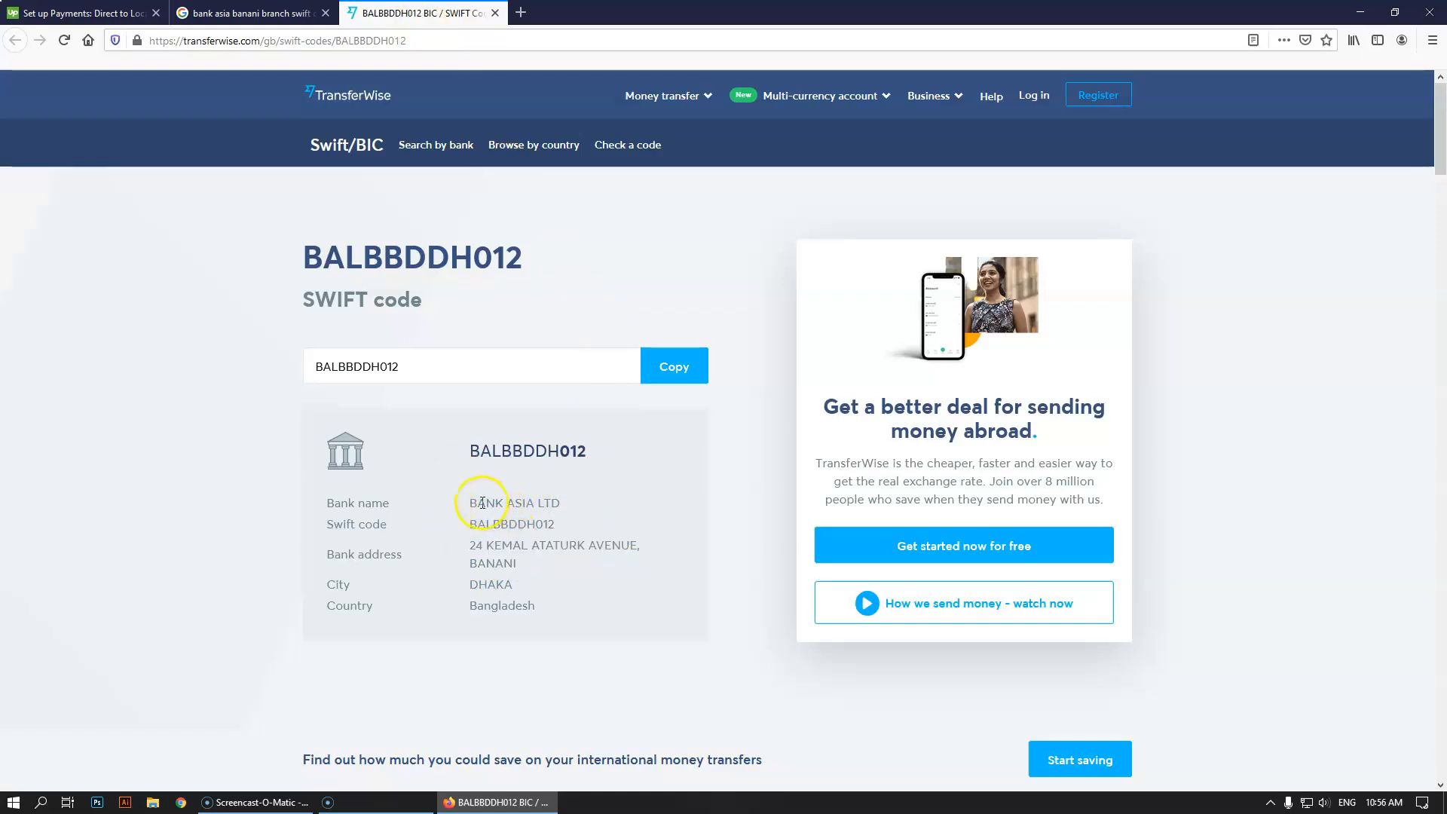
drag(483, 503, 572, 504)
drag(488, 524, 541, 521)
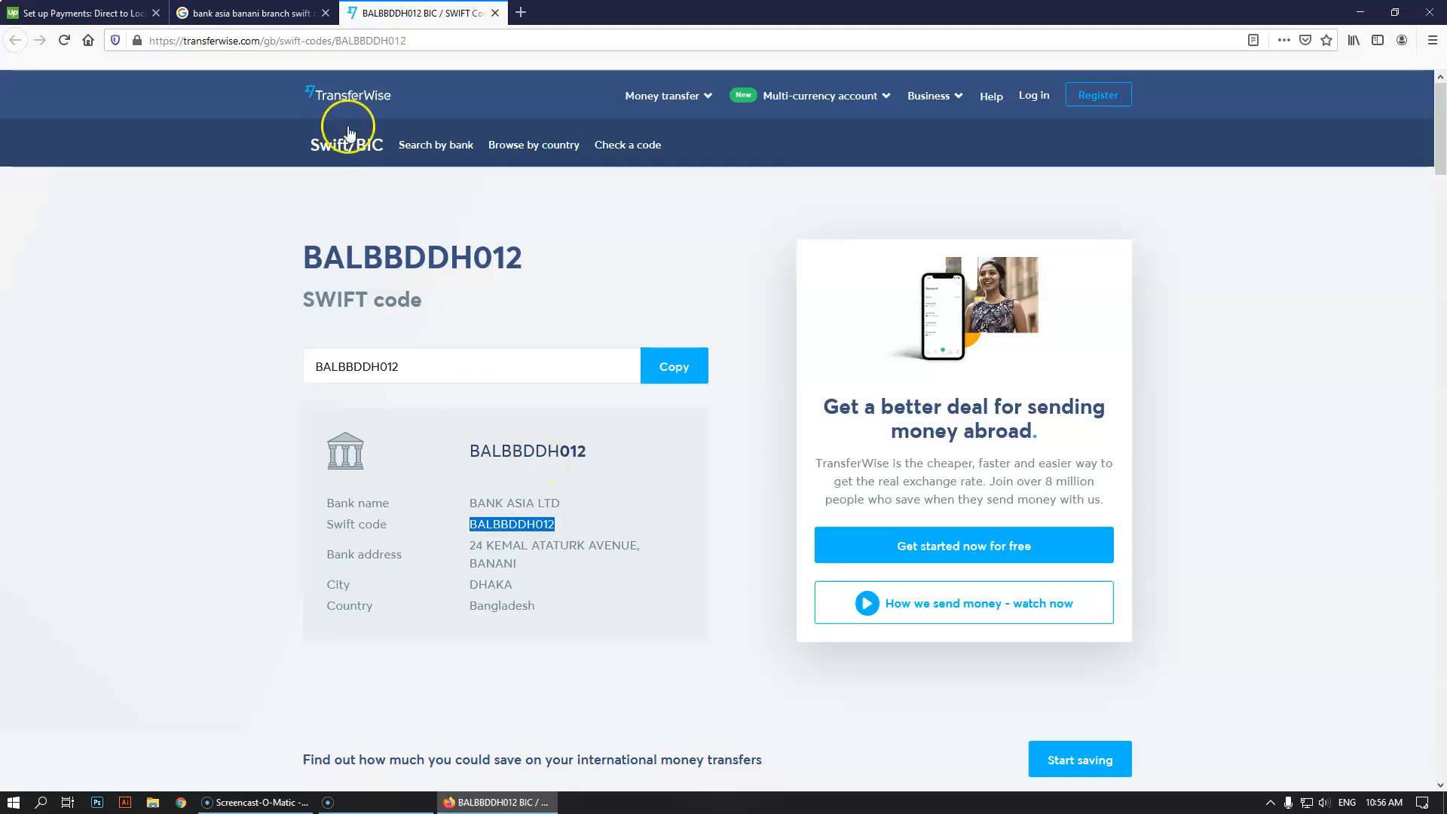
Close the Google results tab and return to the Upwork bank setup form
click(316, 13)
middle_click(202, 10)
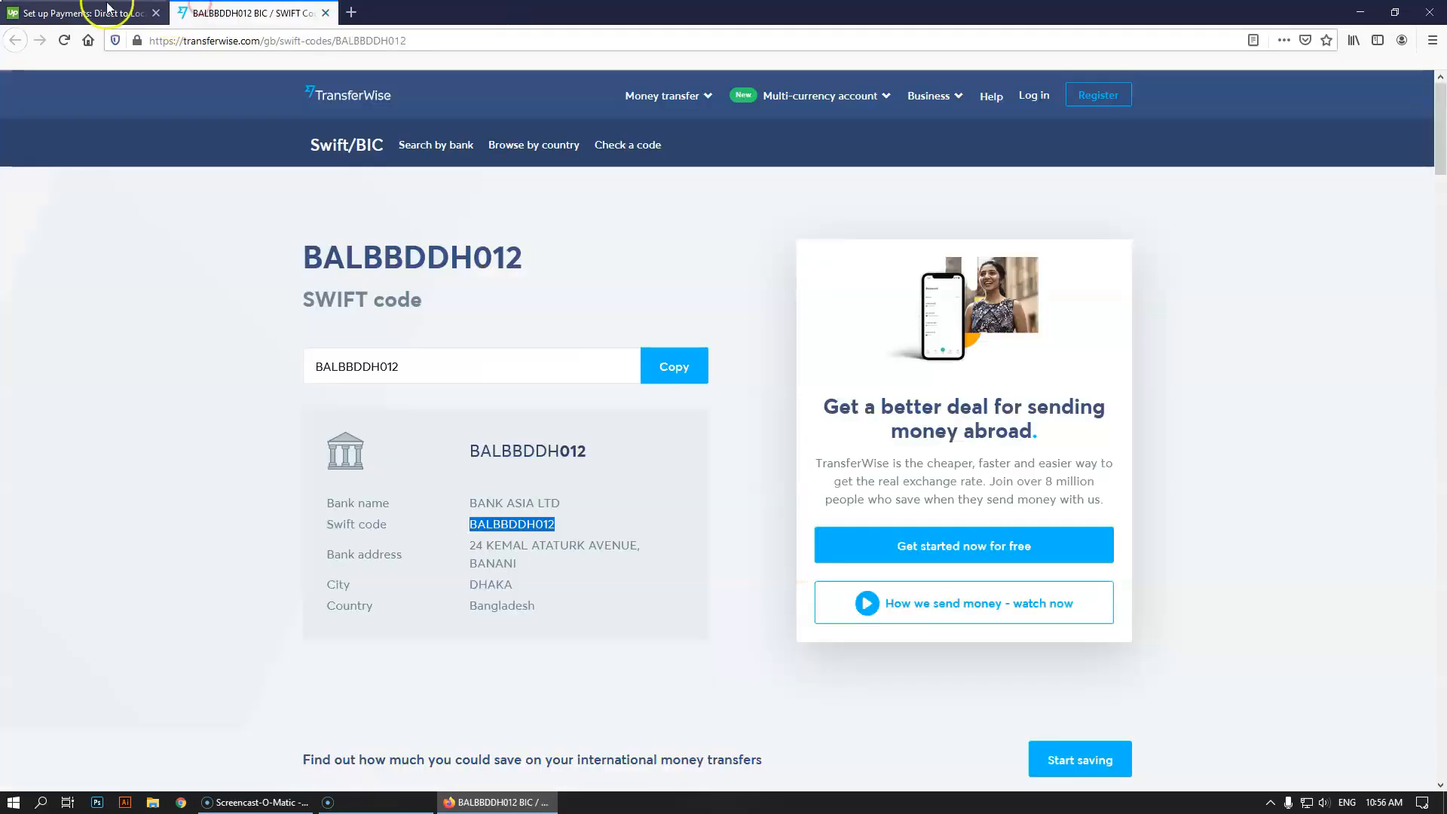
click(107, 10)
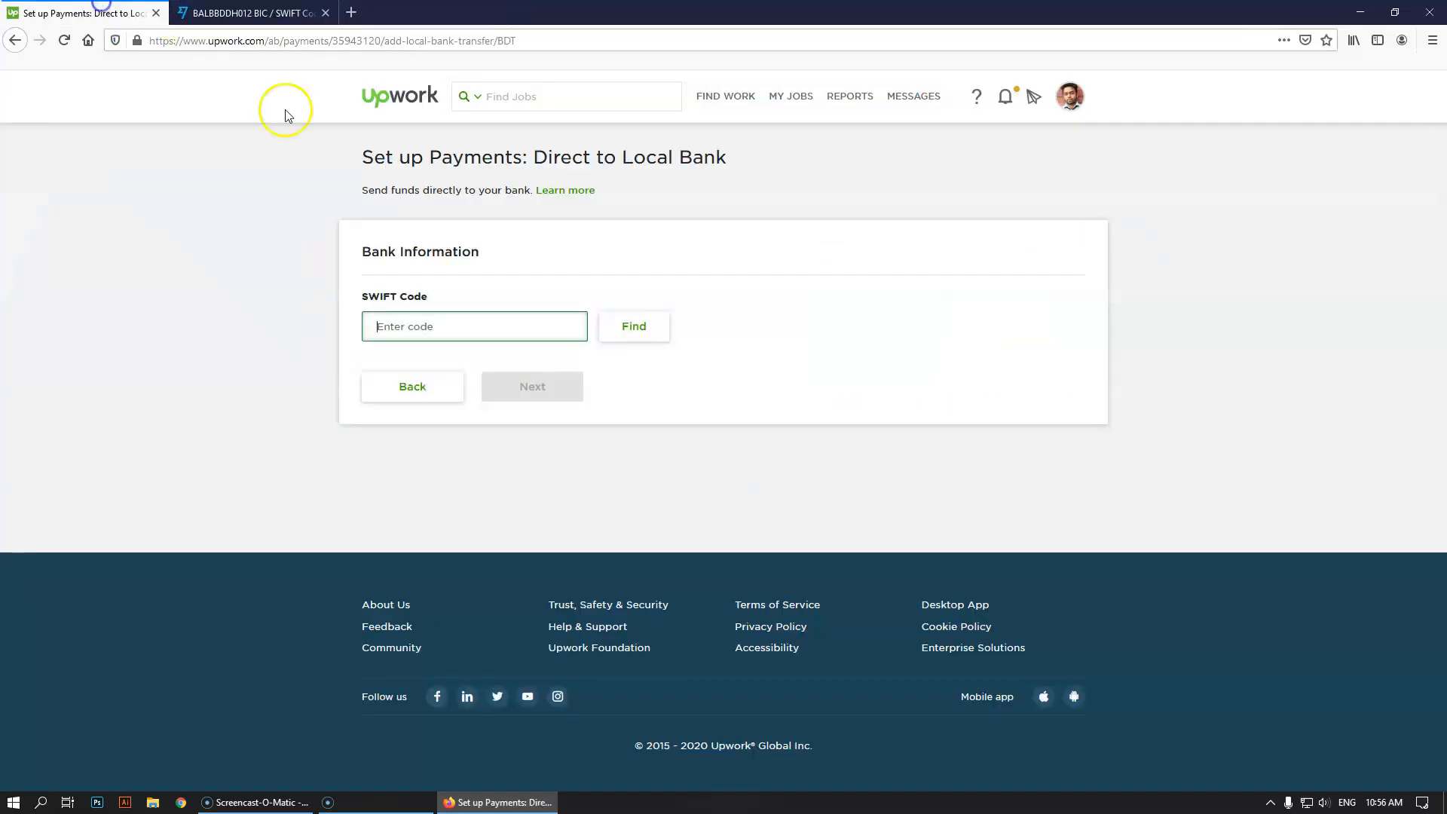
Paste BALBBDDH012 into SWIFT Code, look up Bank Asia Ltd, and review the 0.99 withdrawal fee
click(448, 327)
text(BALBBDDH012)
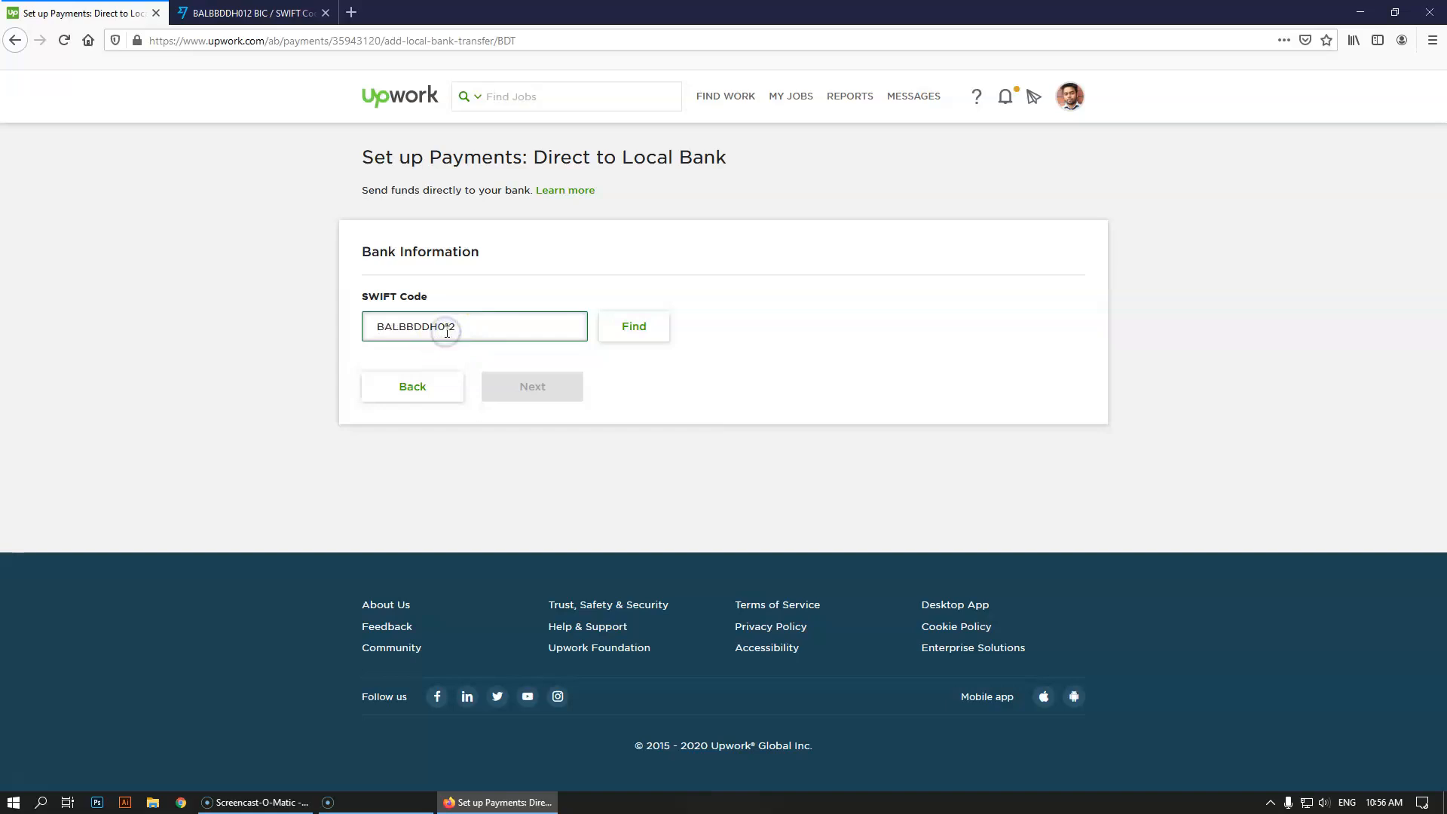
click(636, 329)
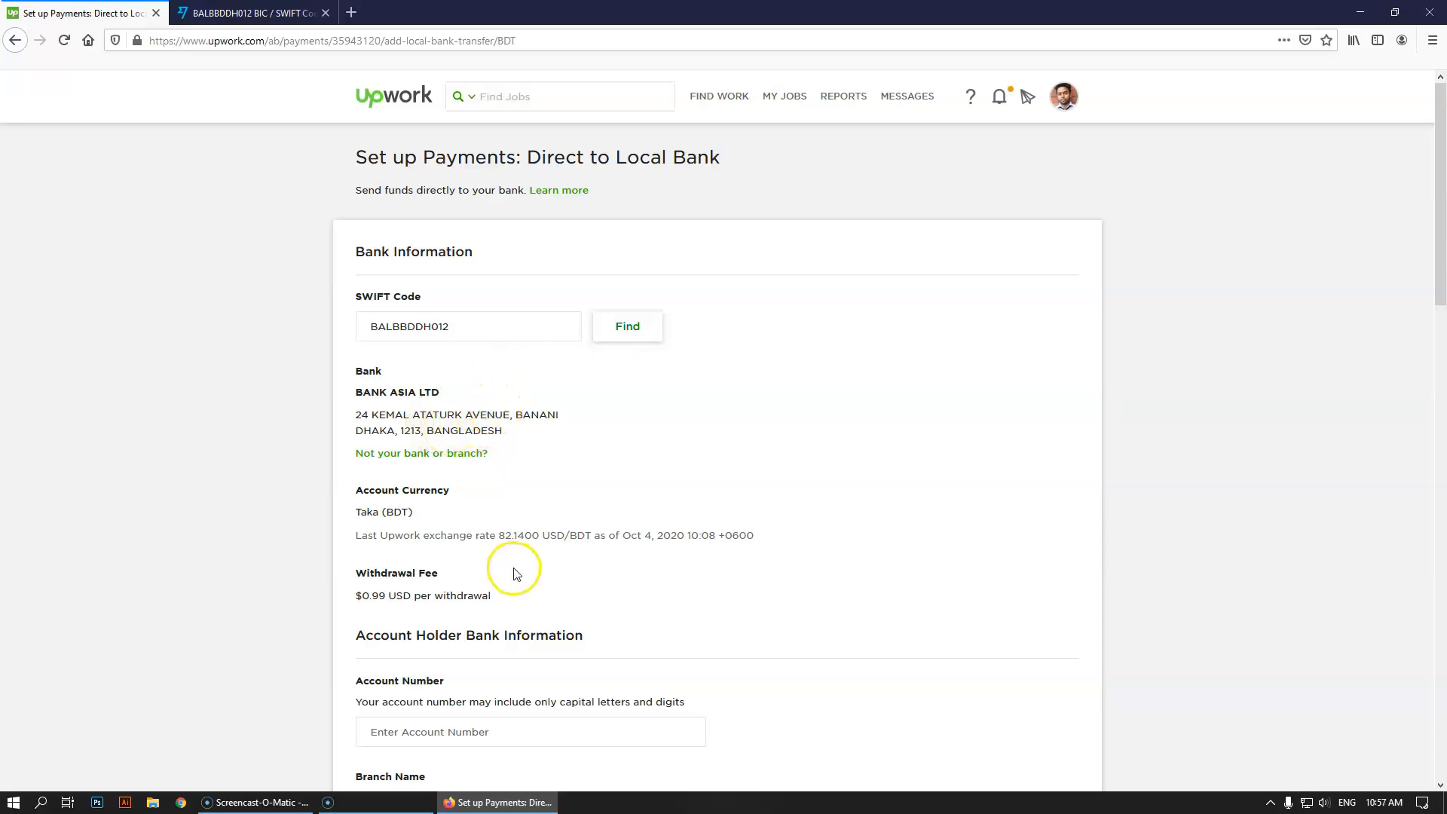
scroll(381, 517, down, 2)
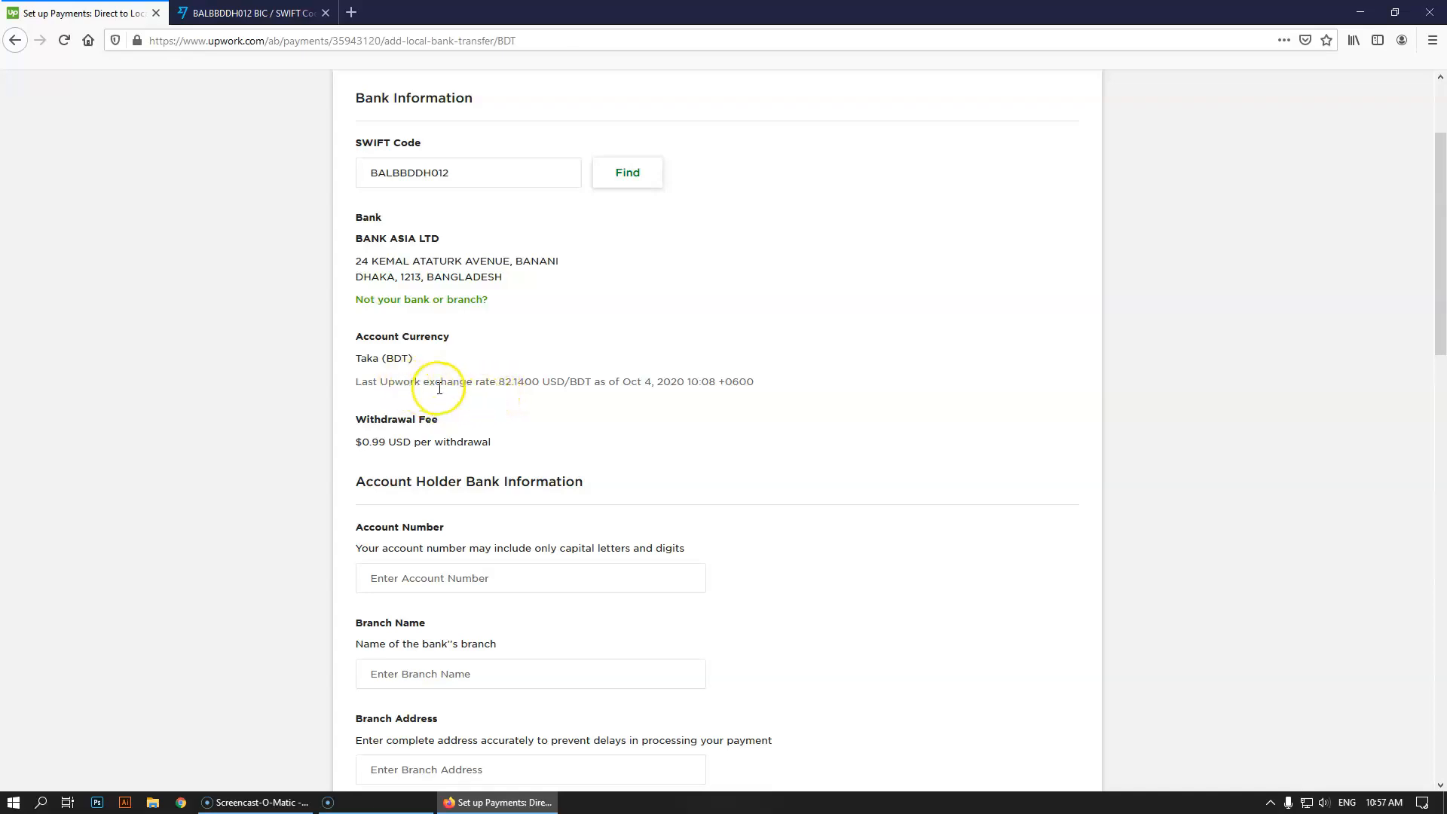
click(511, 383)
click(572, 383)
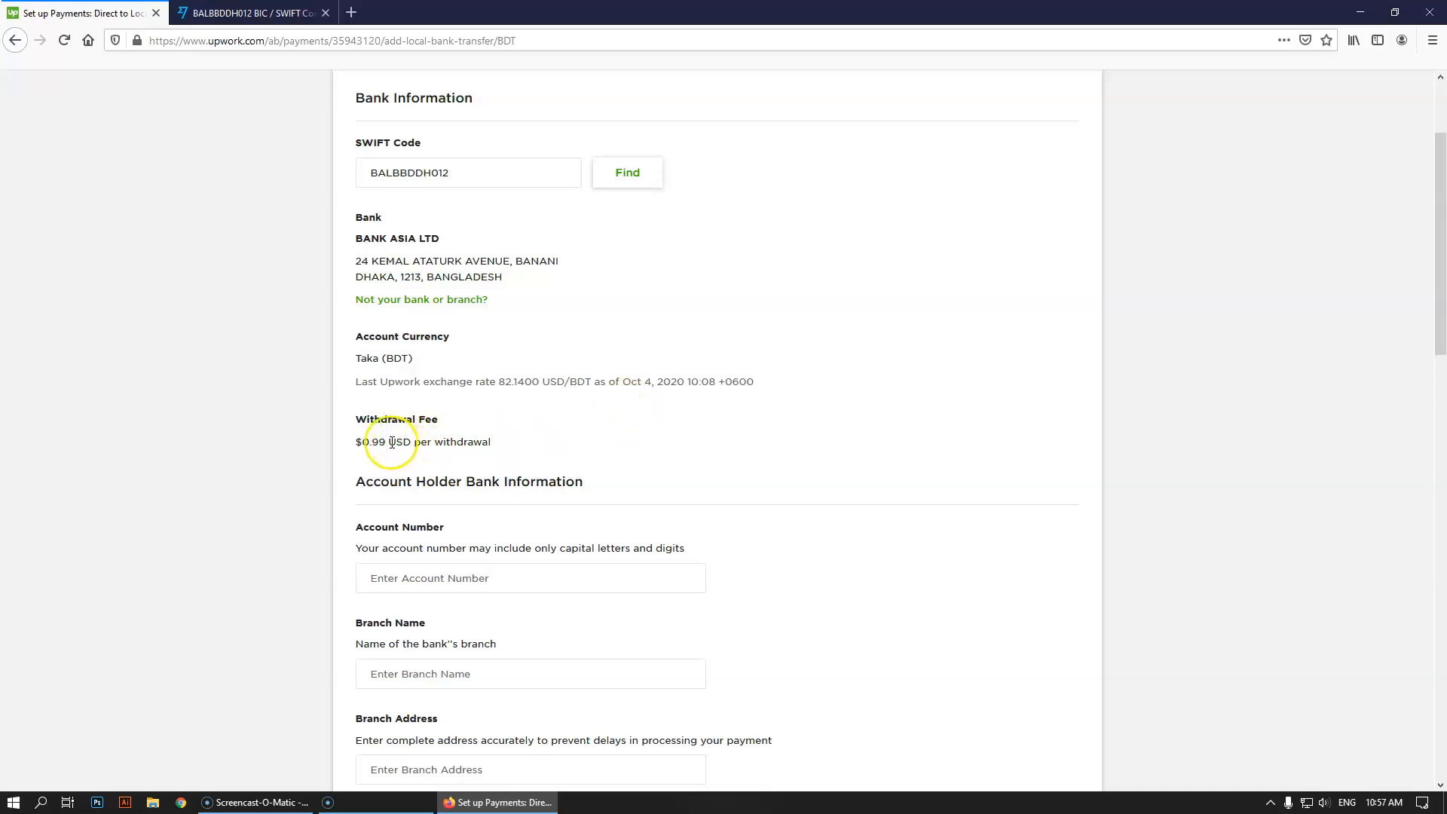
drag(384, 445, 365, 445)
click(442, 444)
scroll(463, 447, down, 3)
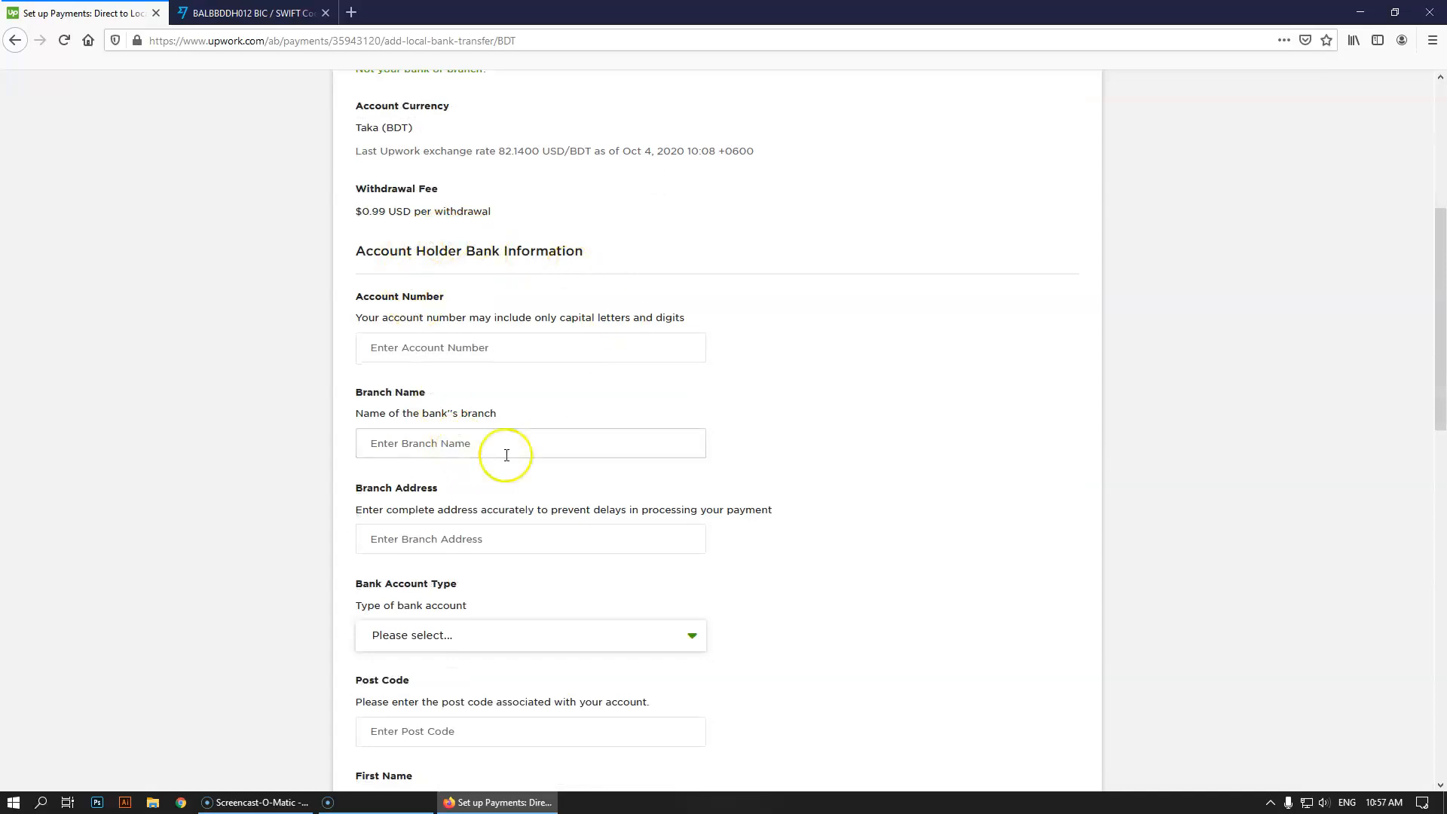
Enter the account holder's account number in the Account Number field
click(458, 360)
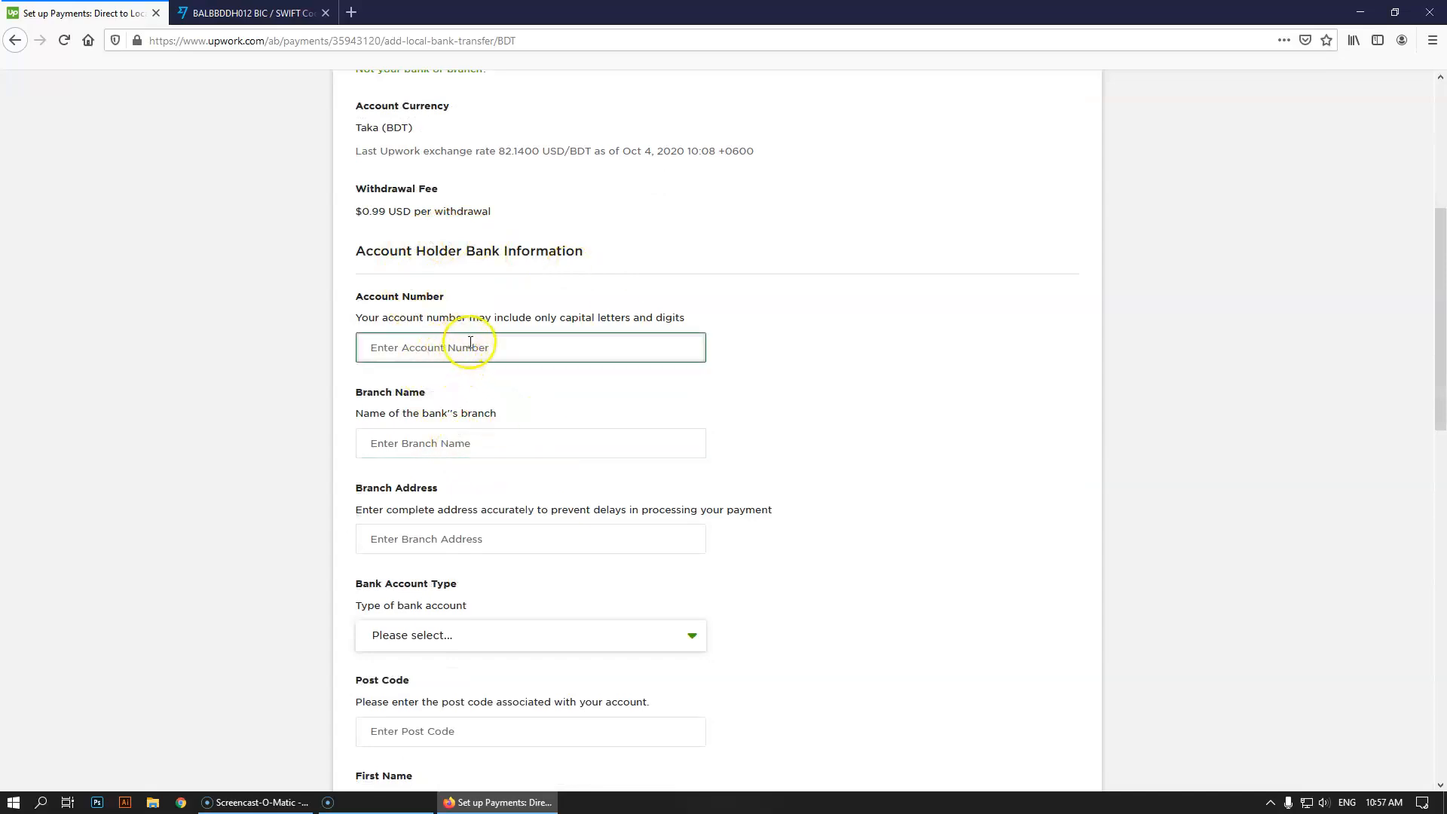
click(517, 357)
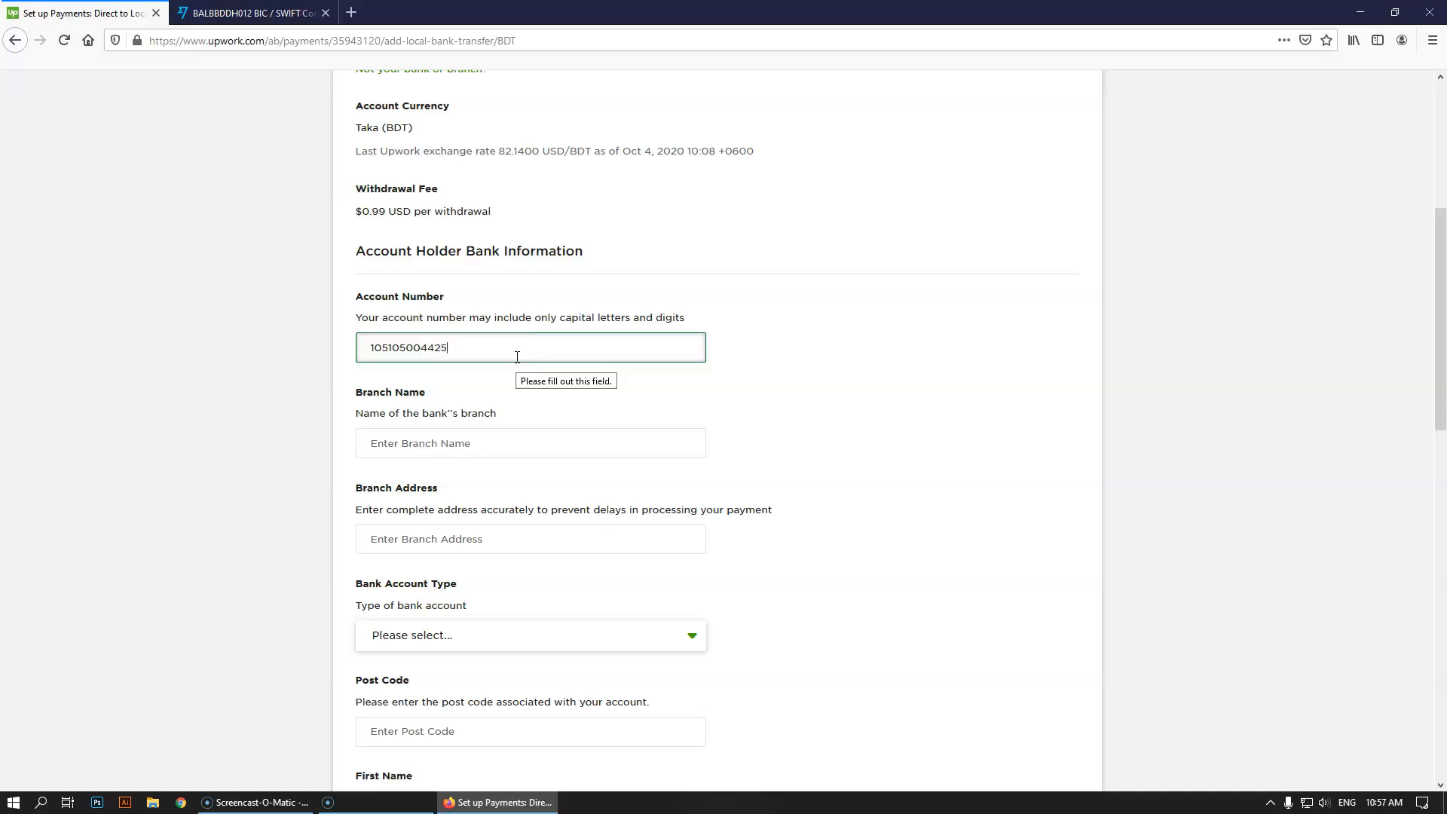
click(427, 442)
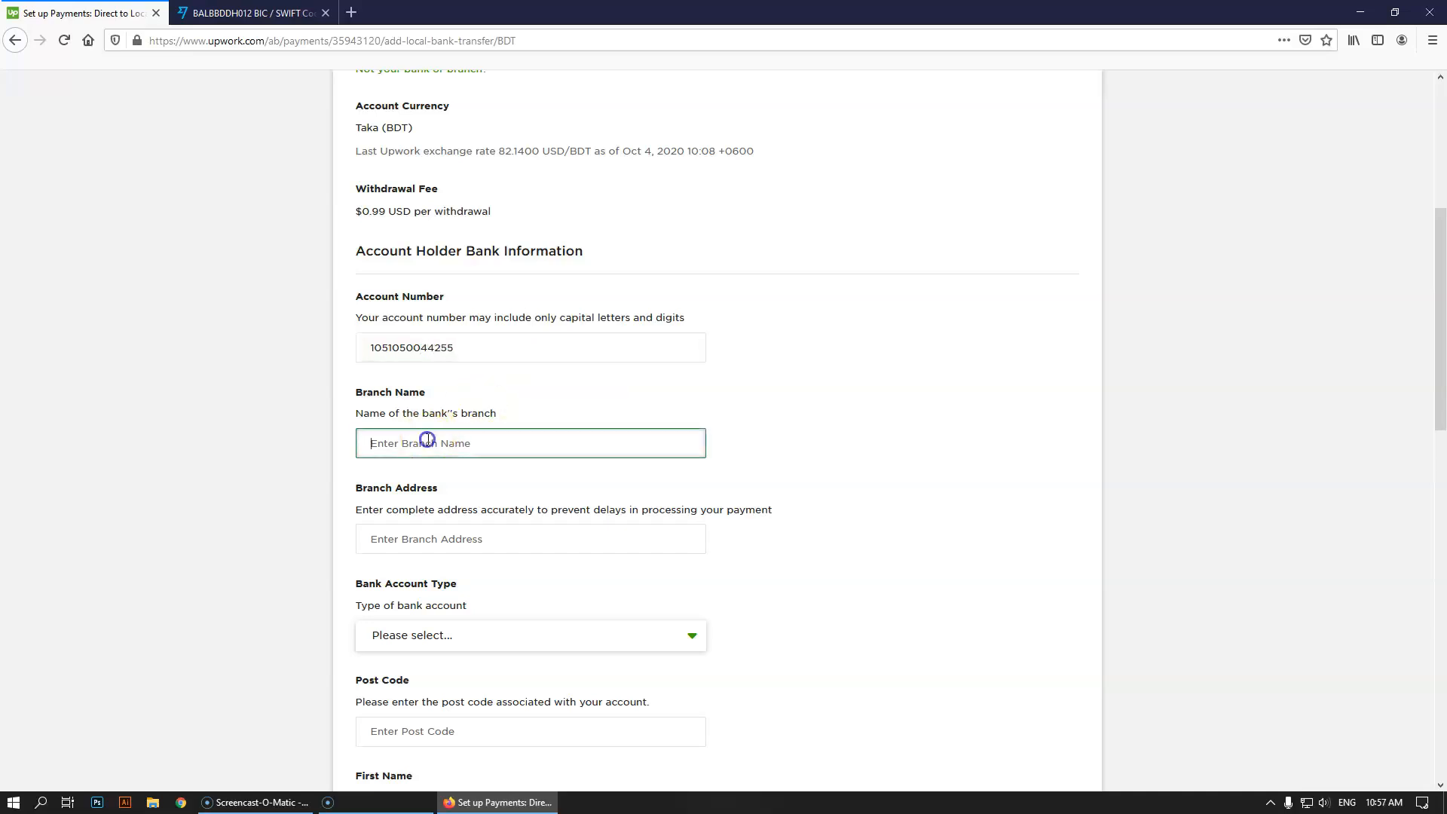
click(293, 18)
click(113, 14)
key(ctrl+Tab)
Search Google in a new tab for 'bank asia banani branch name'
click(588, 493)
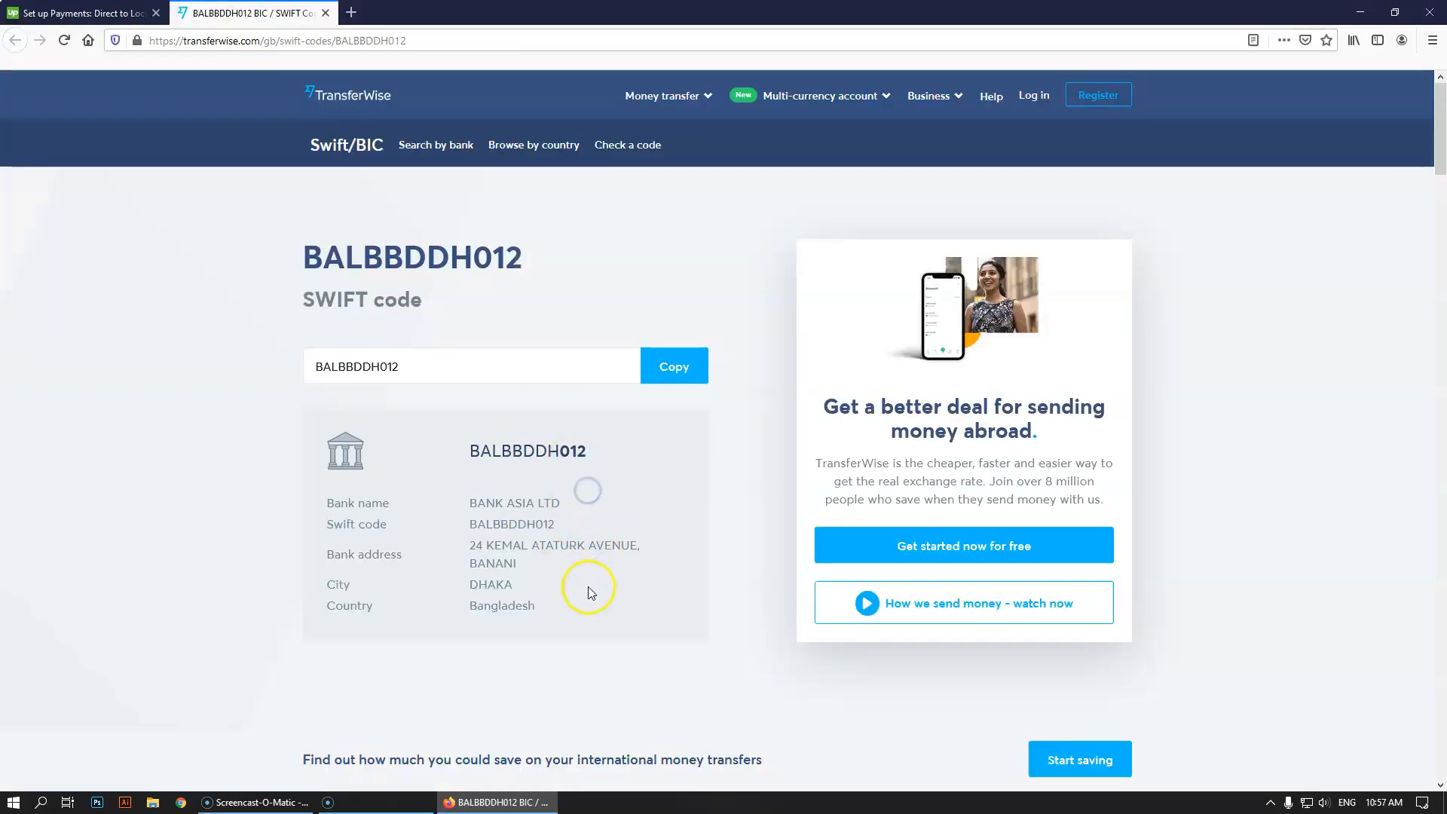
scroll(495, 436, down, 2)
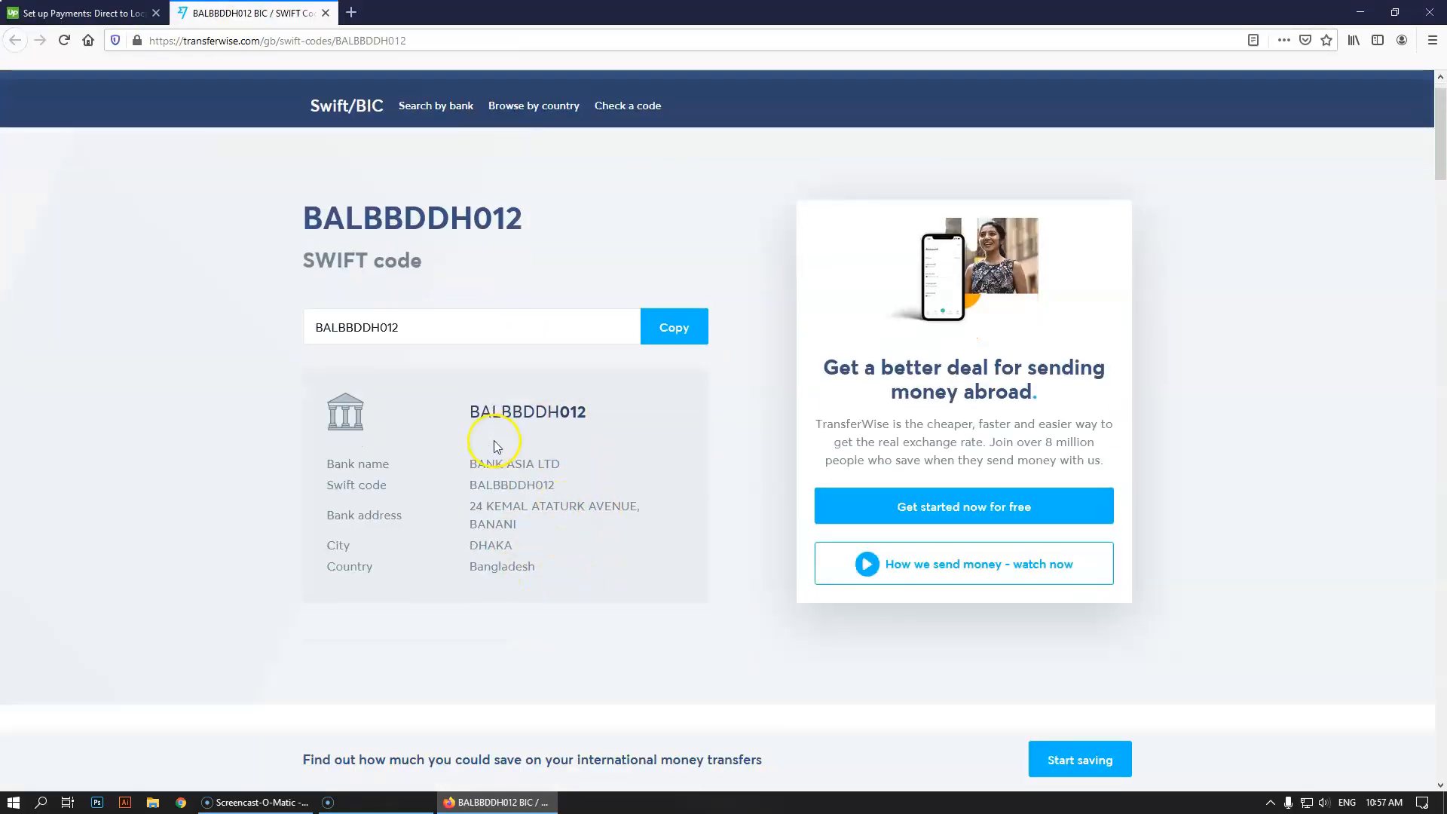
scroll(540, 507, up, 2)
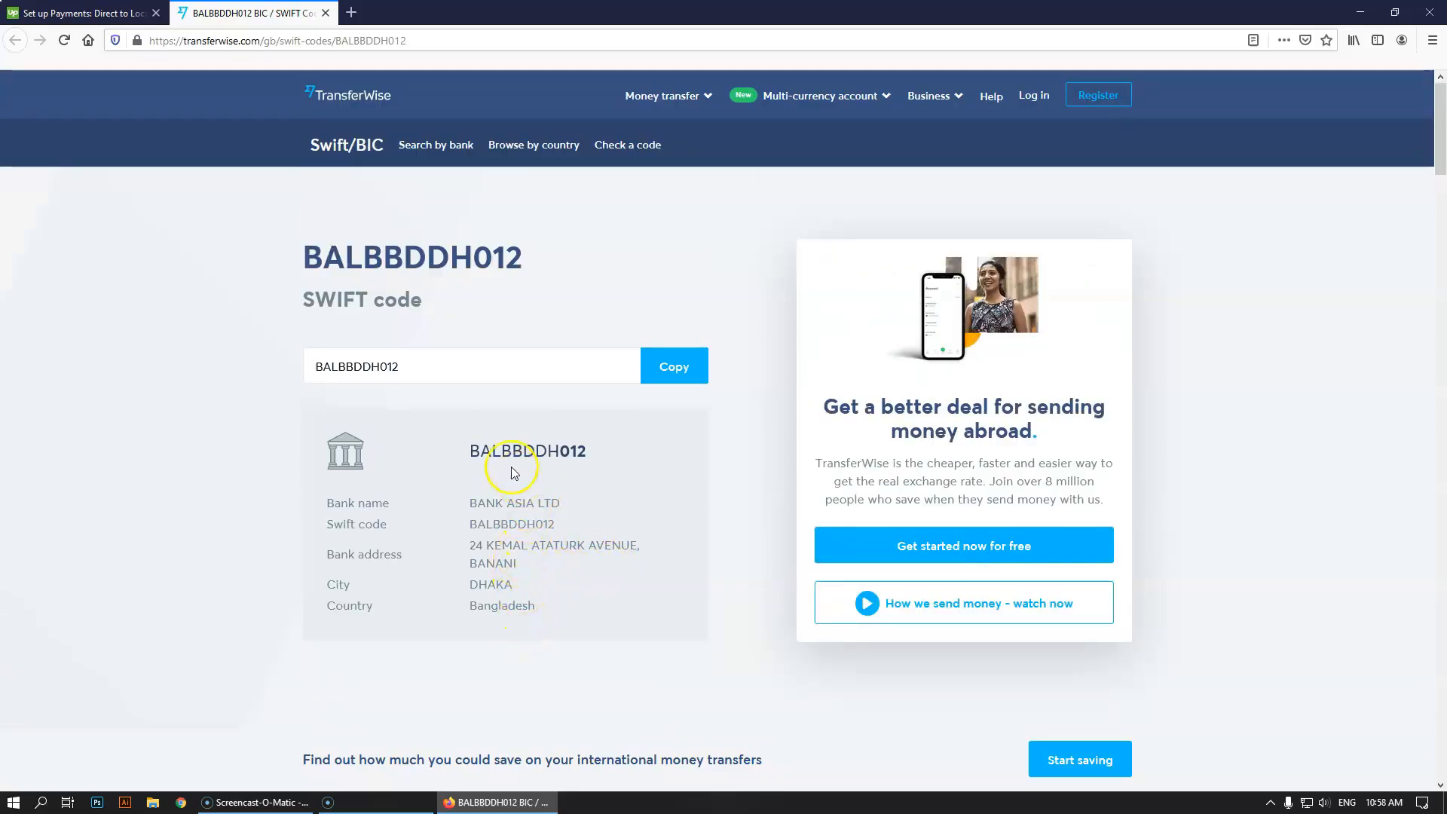
click(351, 12)
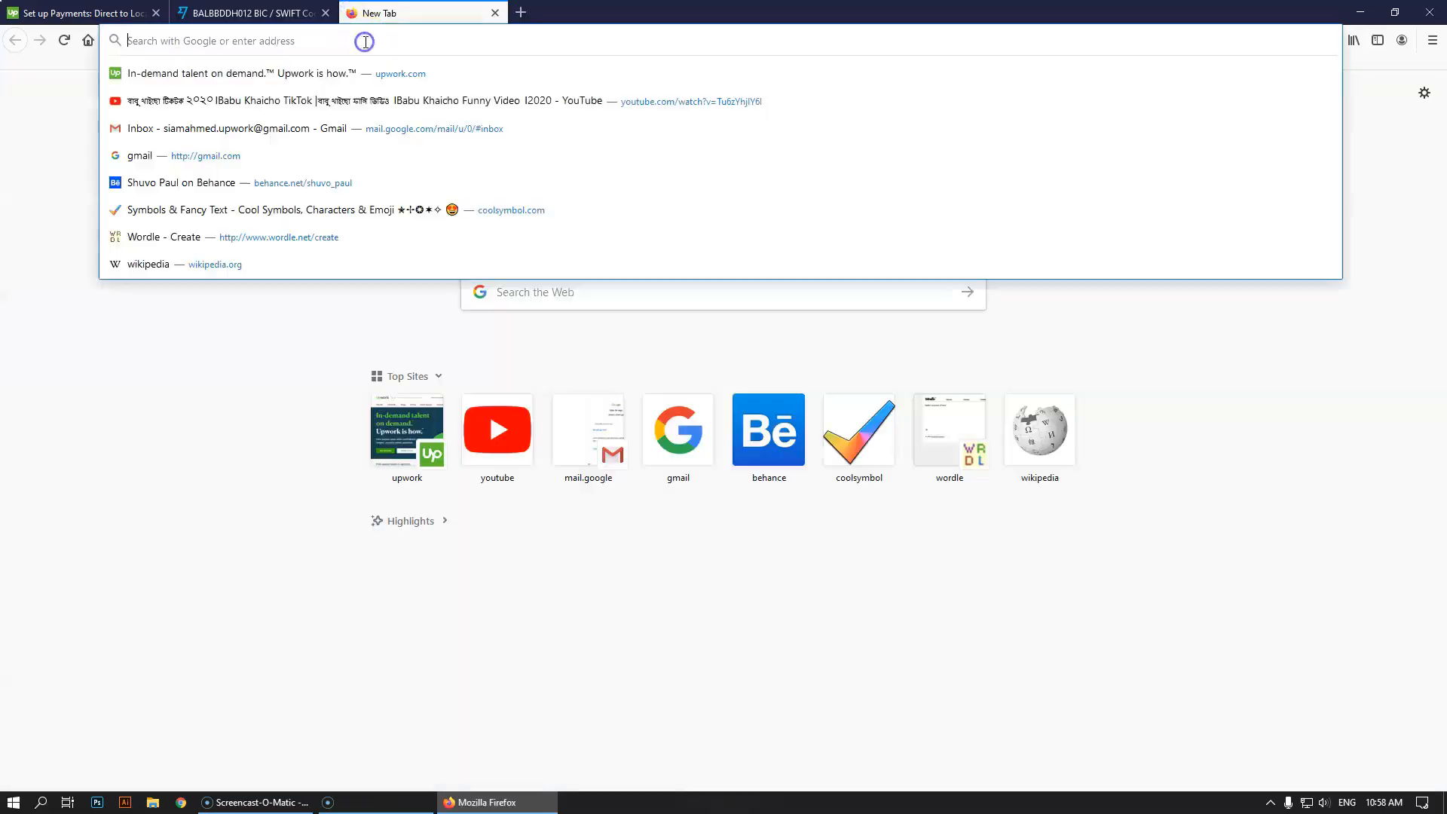
text(bank asia)
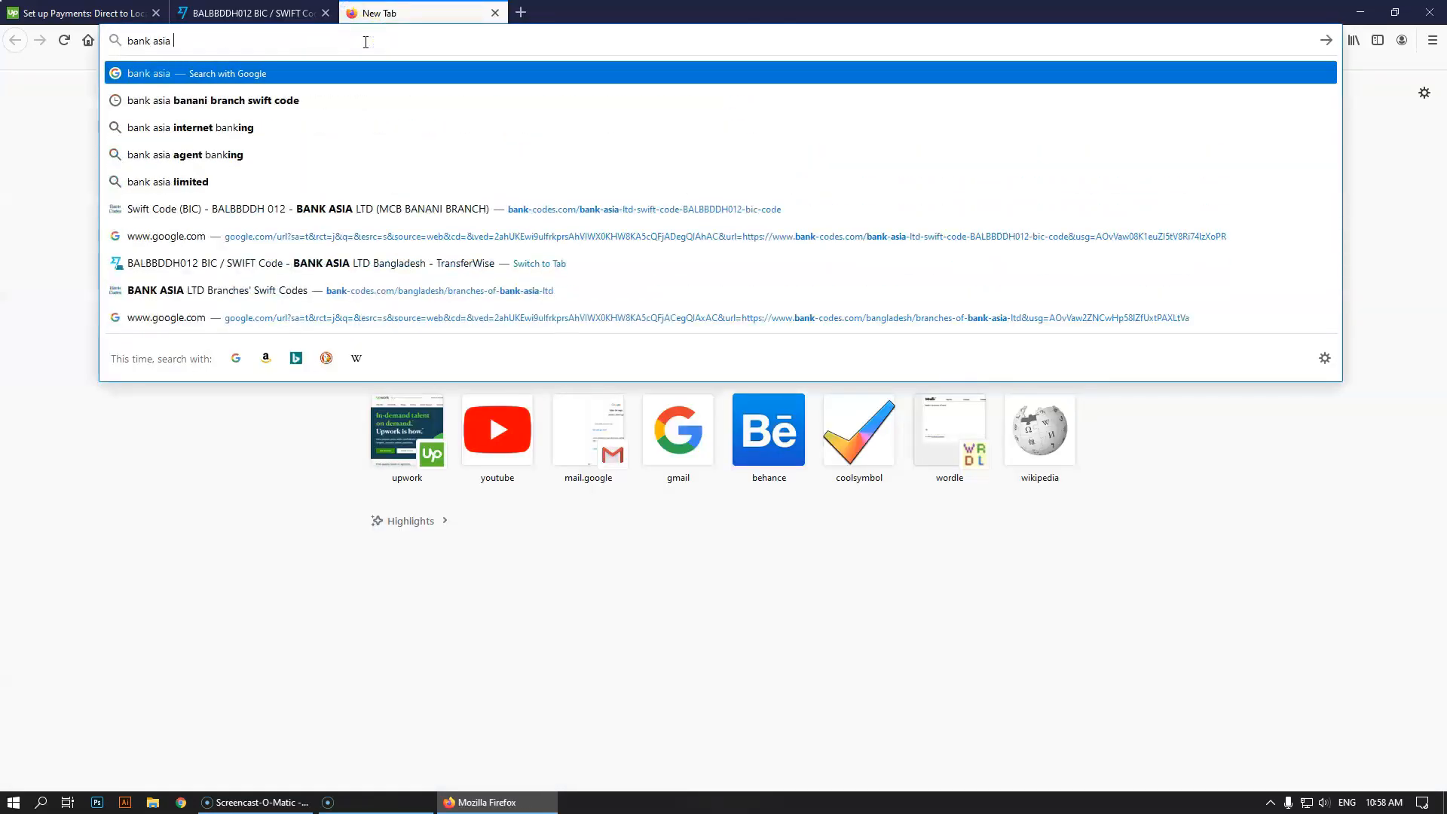
key(Down)
key(Return)
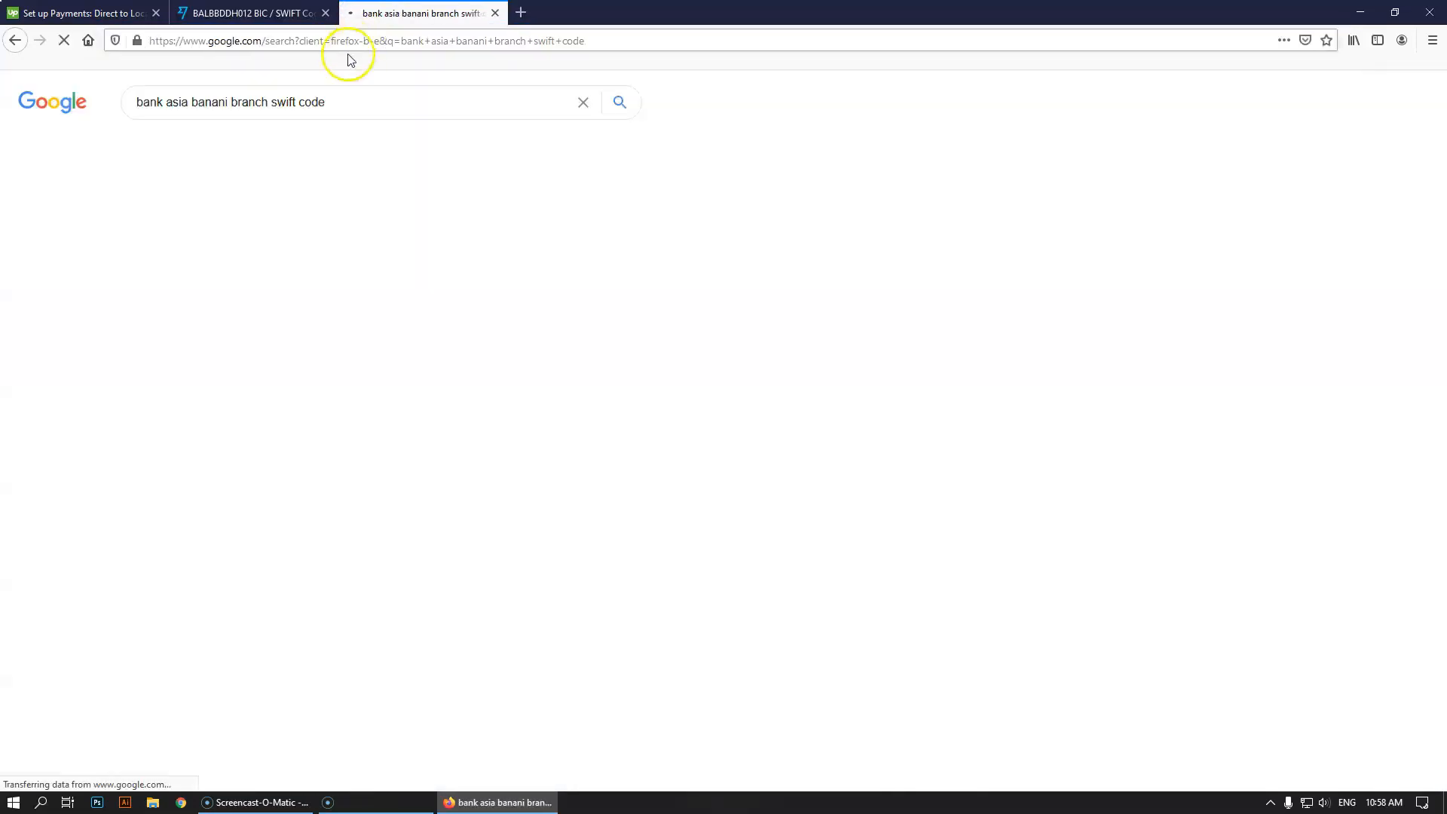
drag(277, 102, 630, 119)
key(BackSpace)
key(BackSpace)
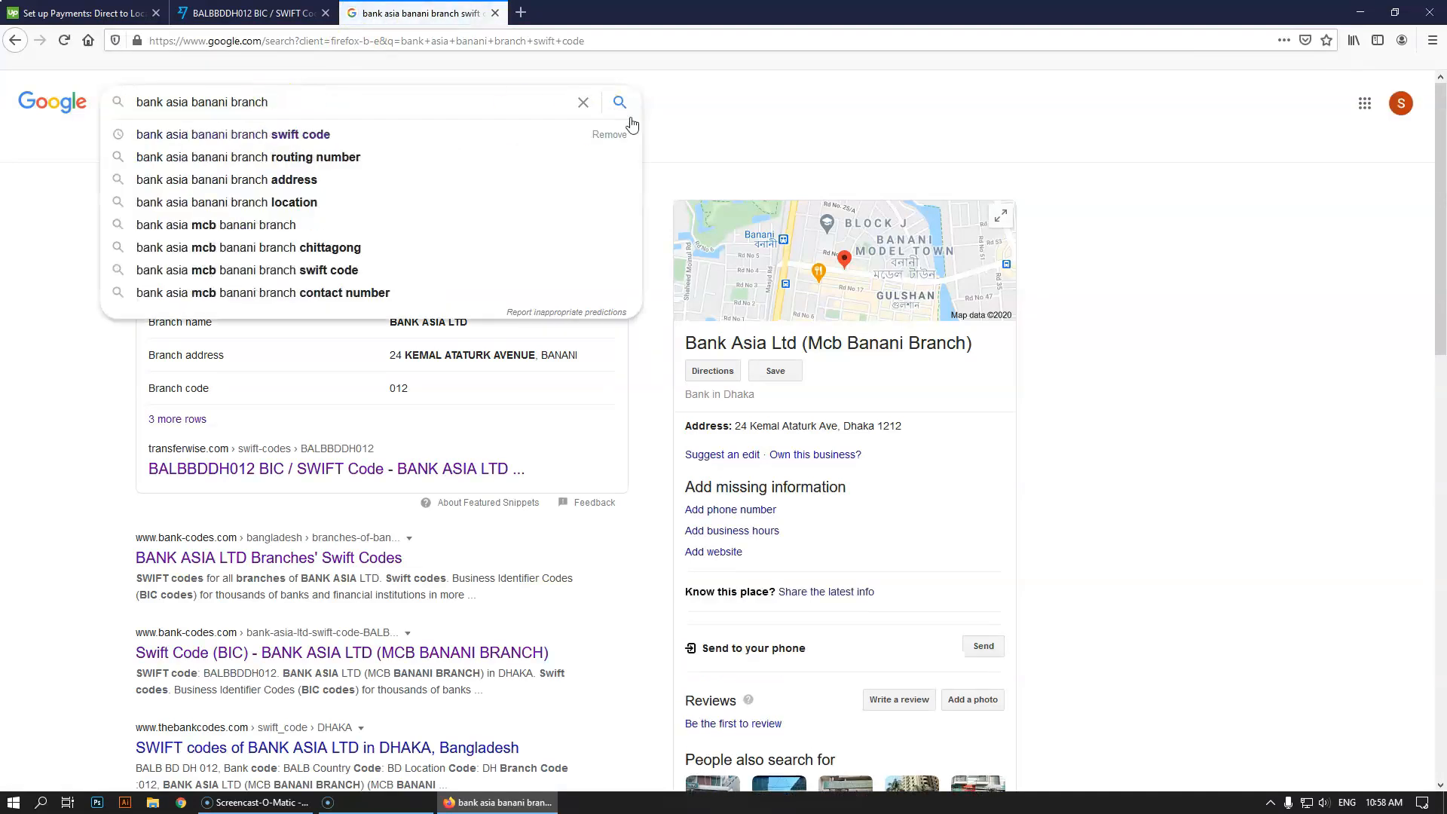
text(name)
key(Return)
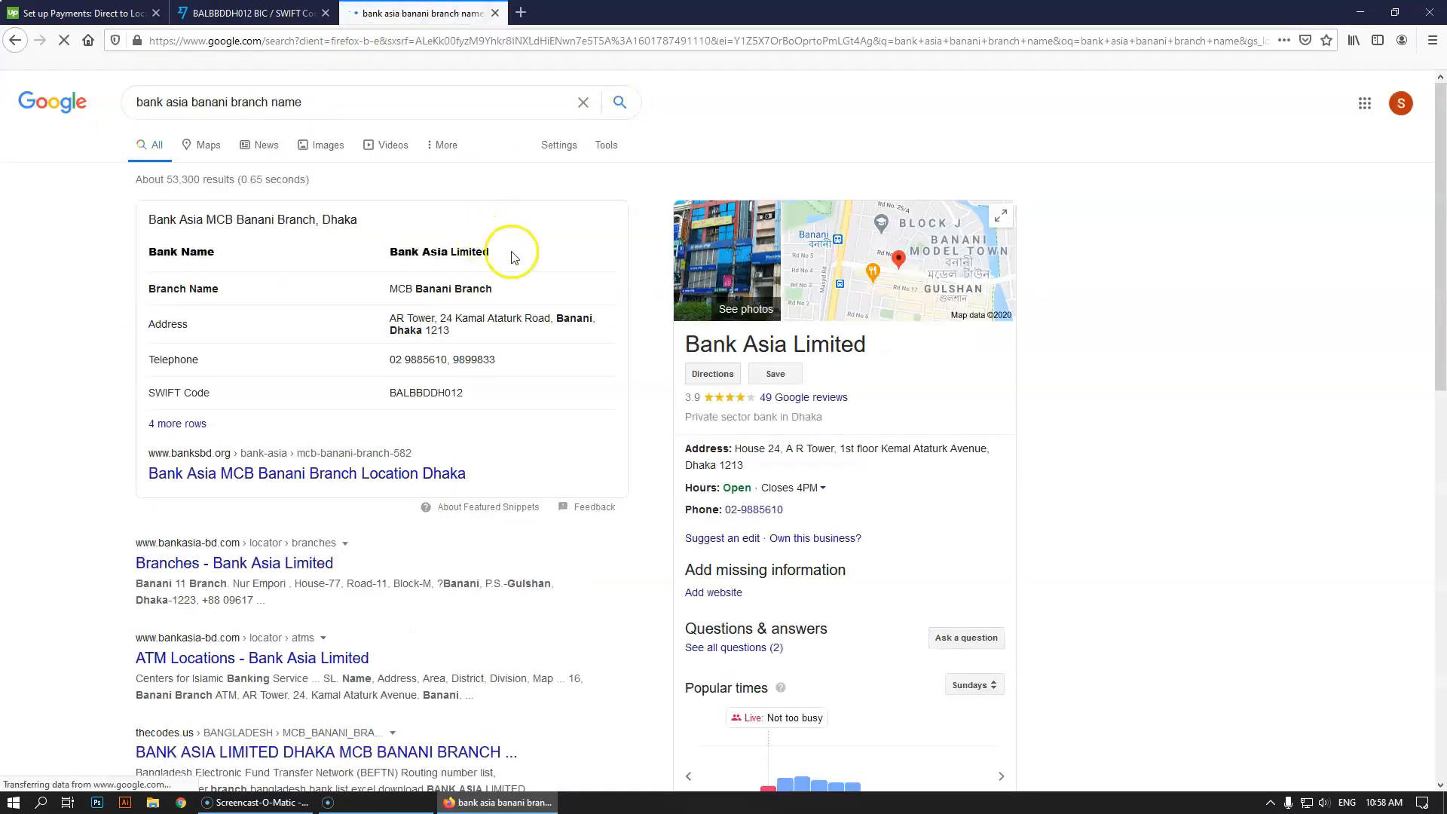
Copy 'MCB Banani Branch' from the search results' featured snippet
click(482, 321)
click(456, 335)
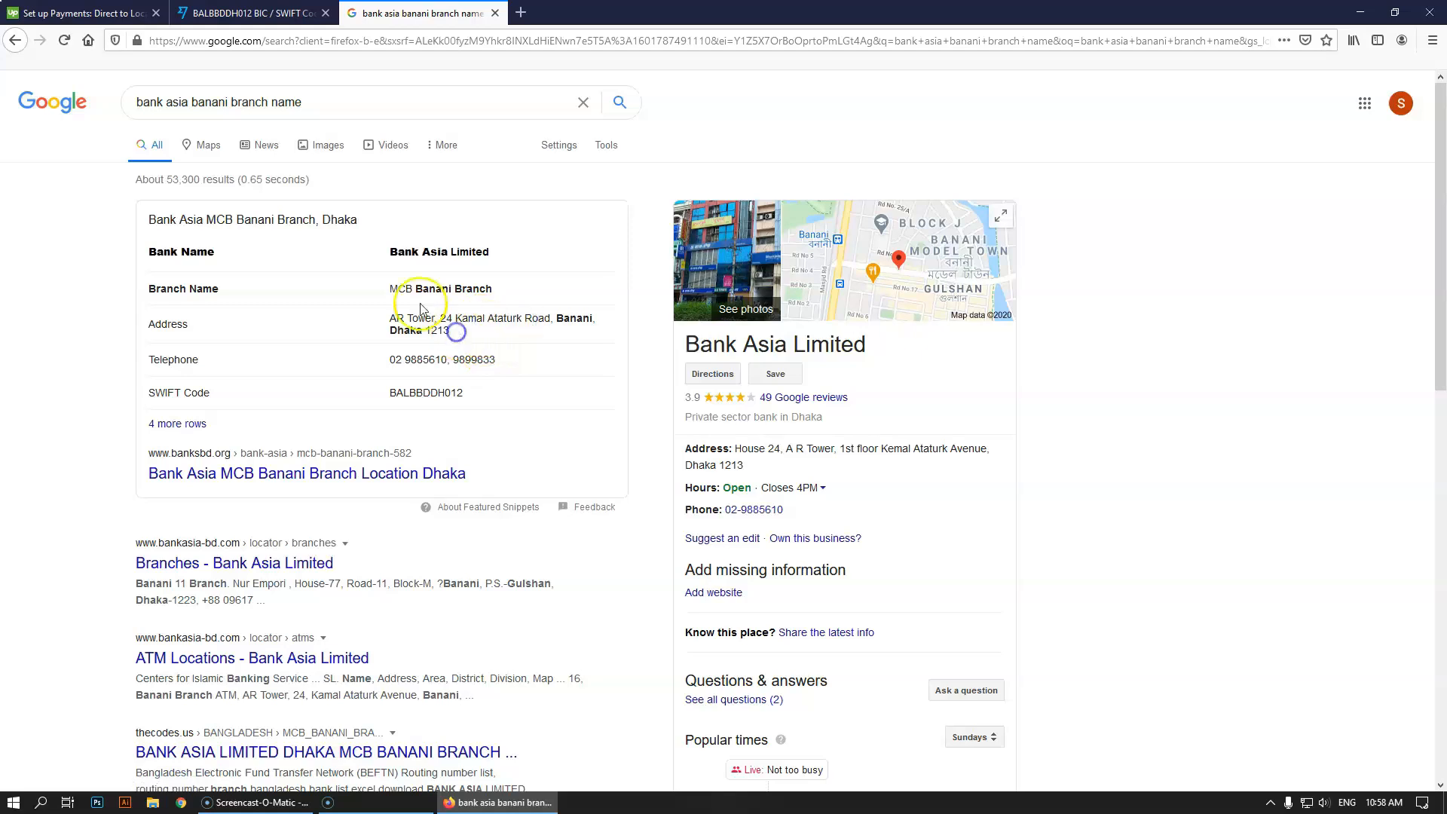
drag(390, 289, 493, 290)
key(ctrl+c)
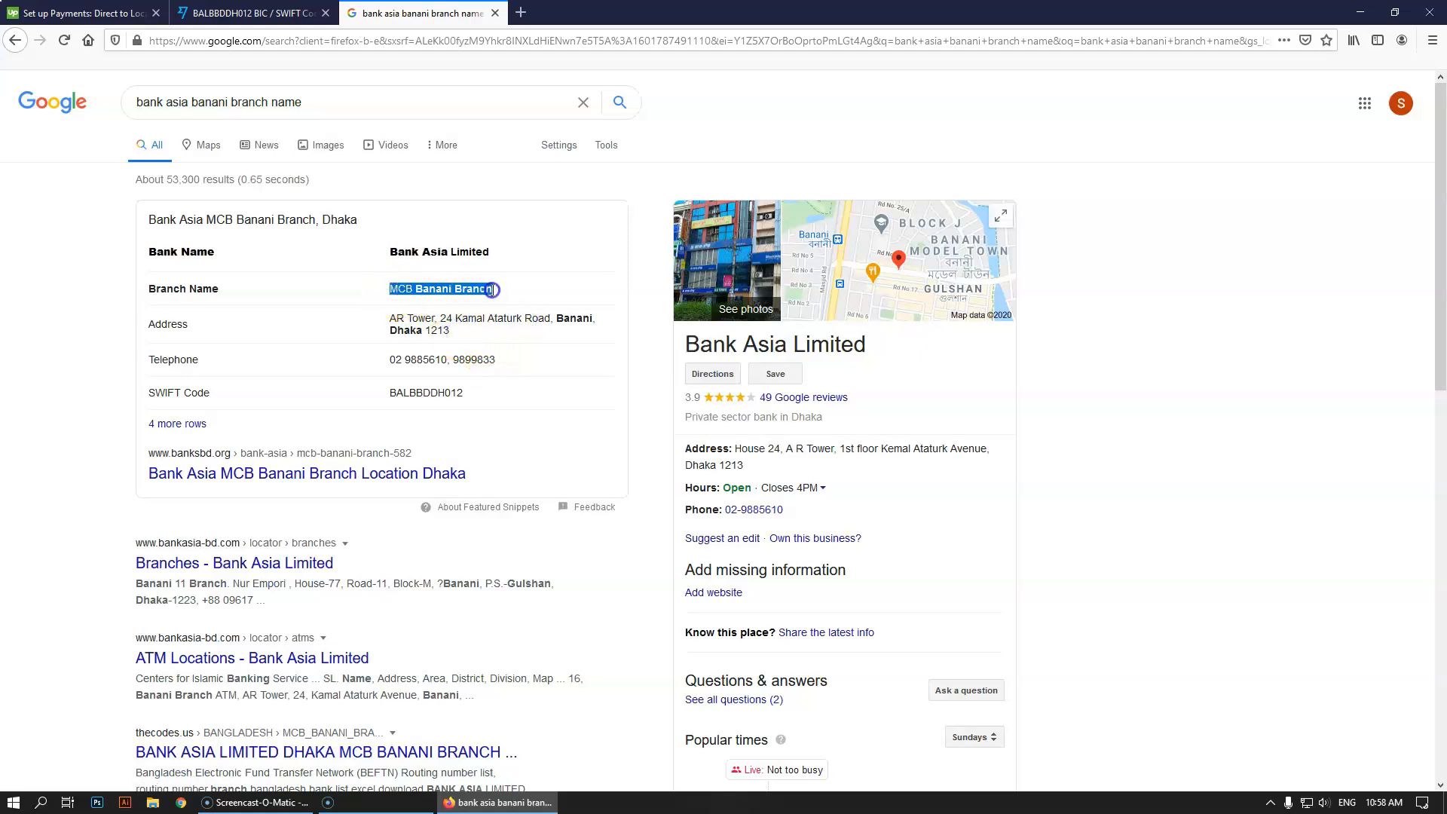
click(407, 290)
click(437, 398)
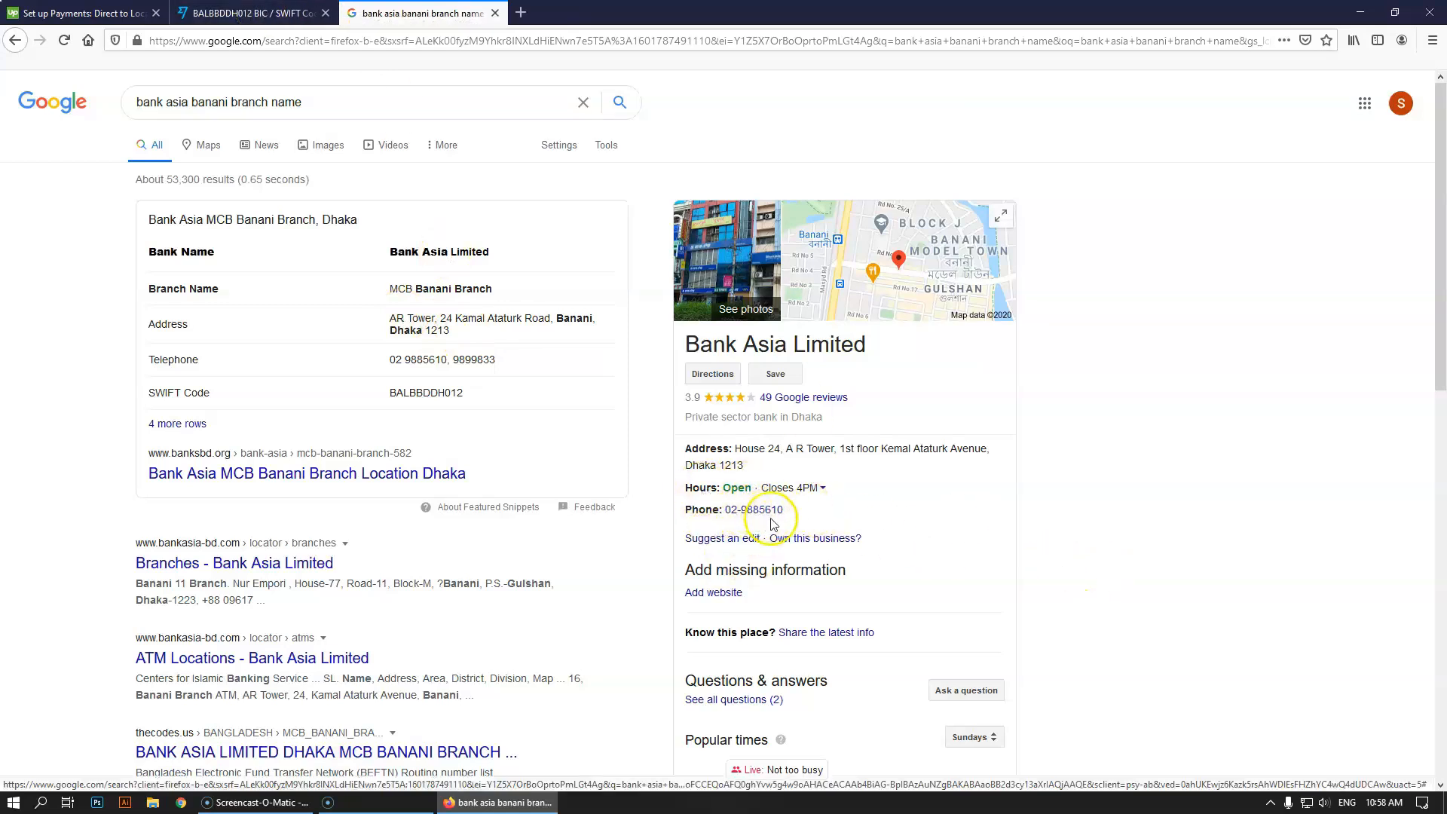
click(251, 15)
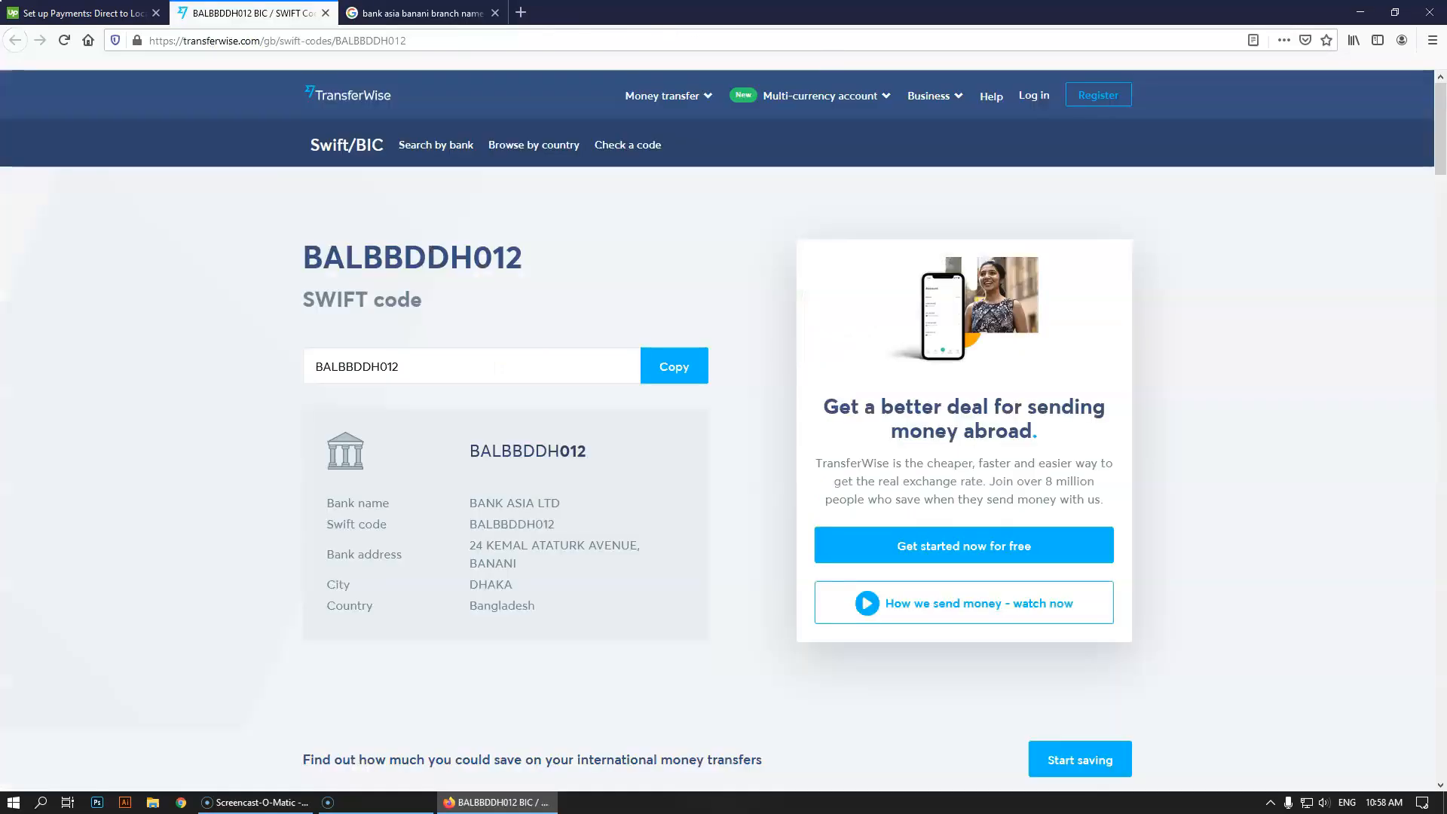
Paste 'MCB Banani Branch' into Upwork's Branch Name field, then return to the Google results
click(83, 13)
key(ctrl+v)
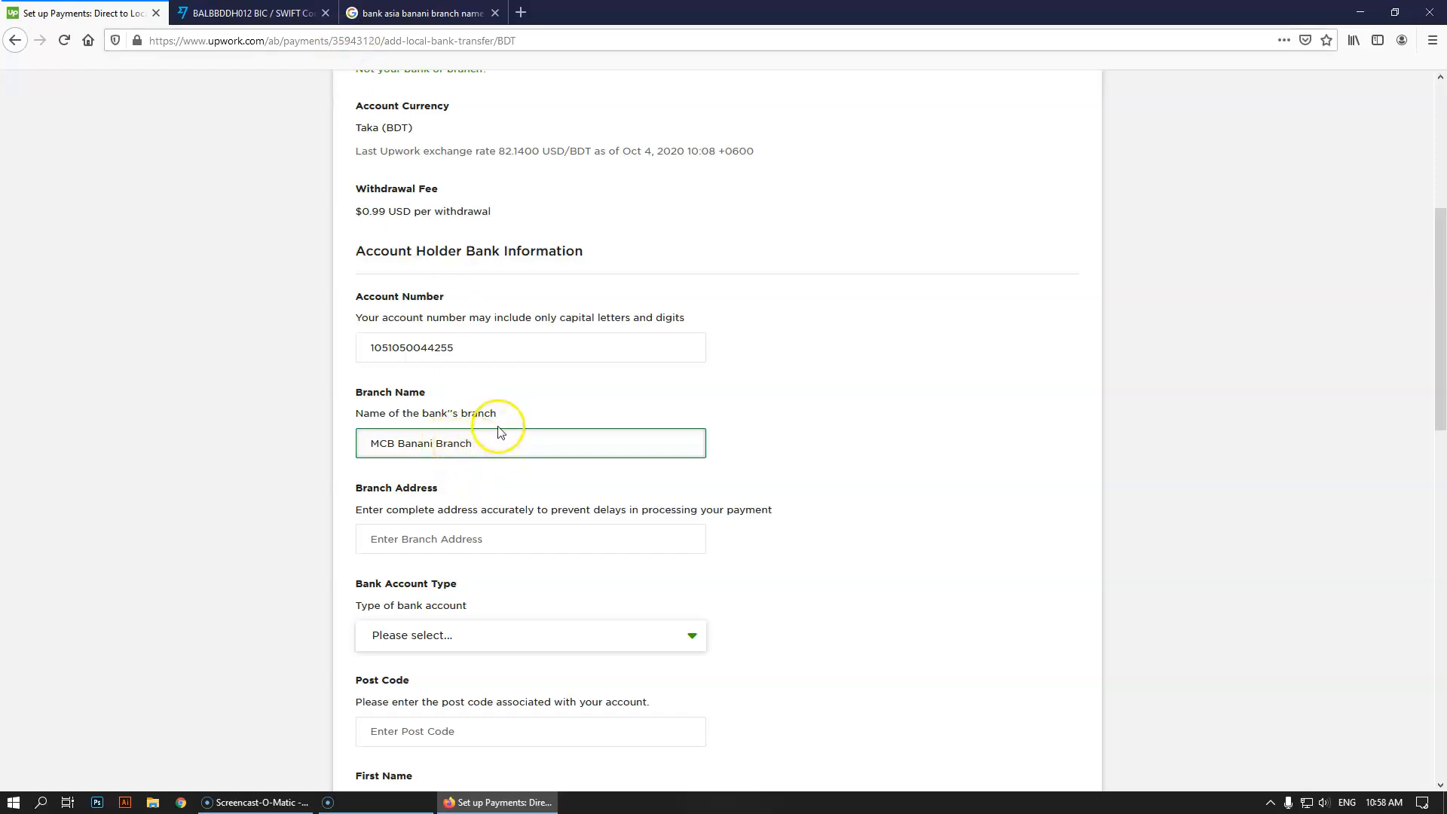
click(419, 13)
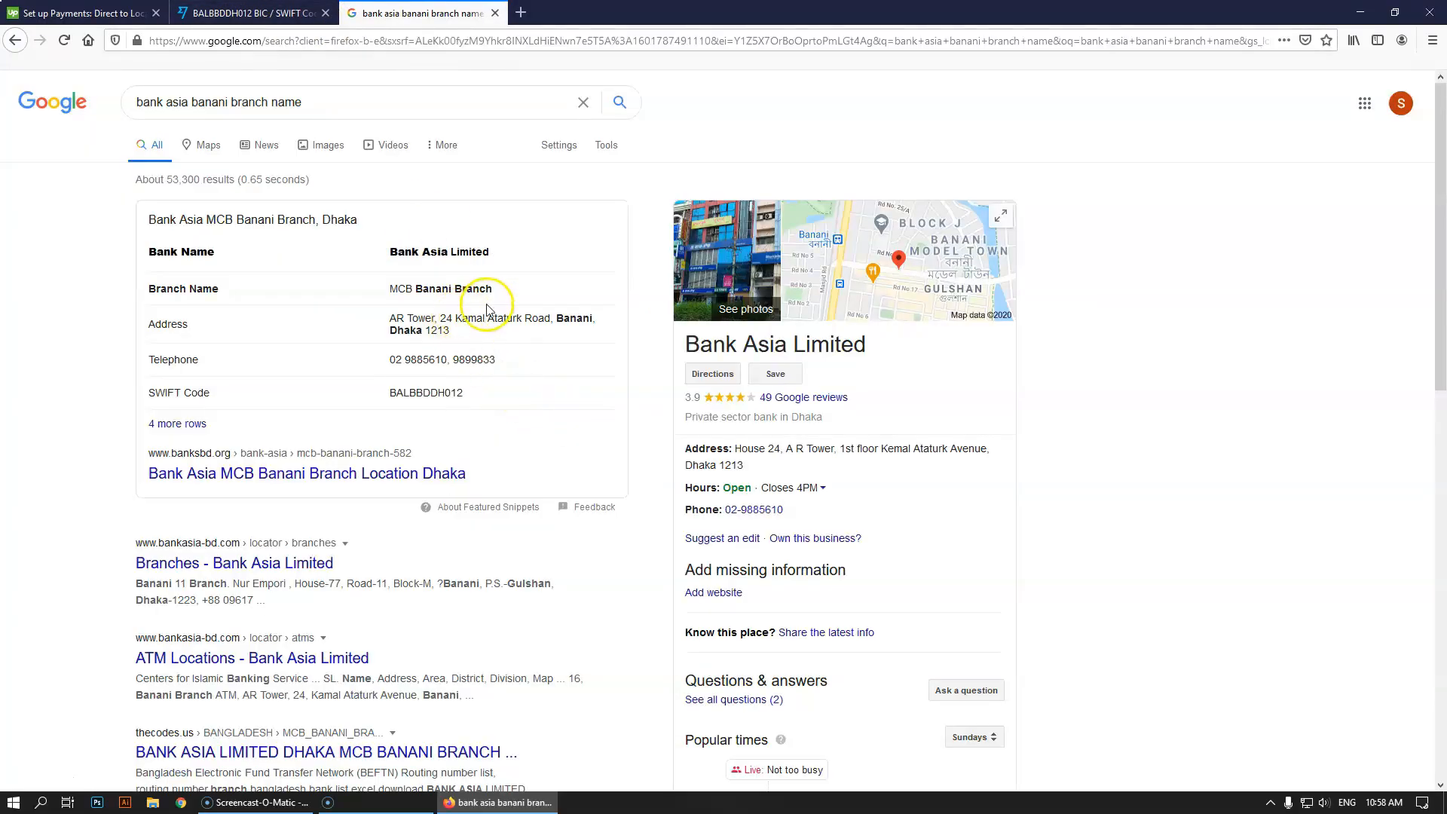
Copy the BanksBD heading and change Branch Name to 'Bank Asia MCB Banani Branch'
click(389, 475)
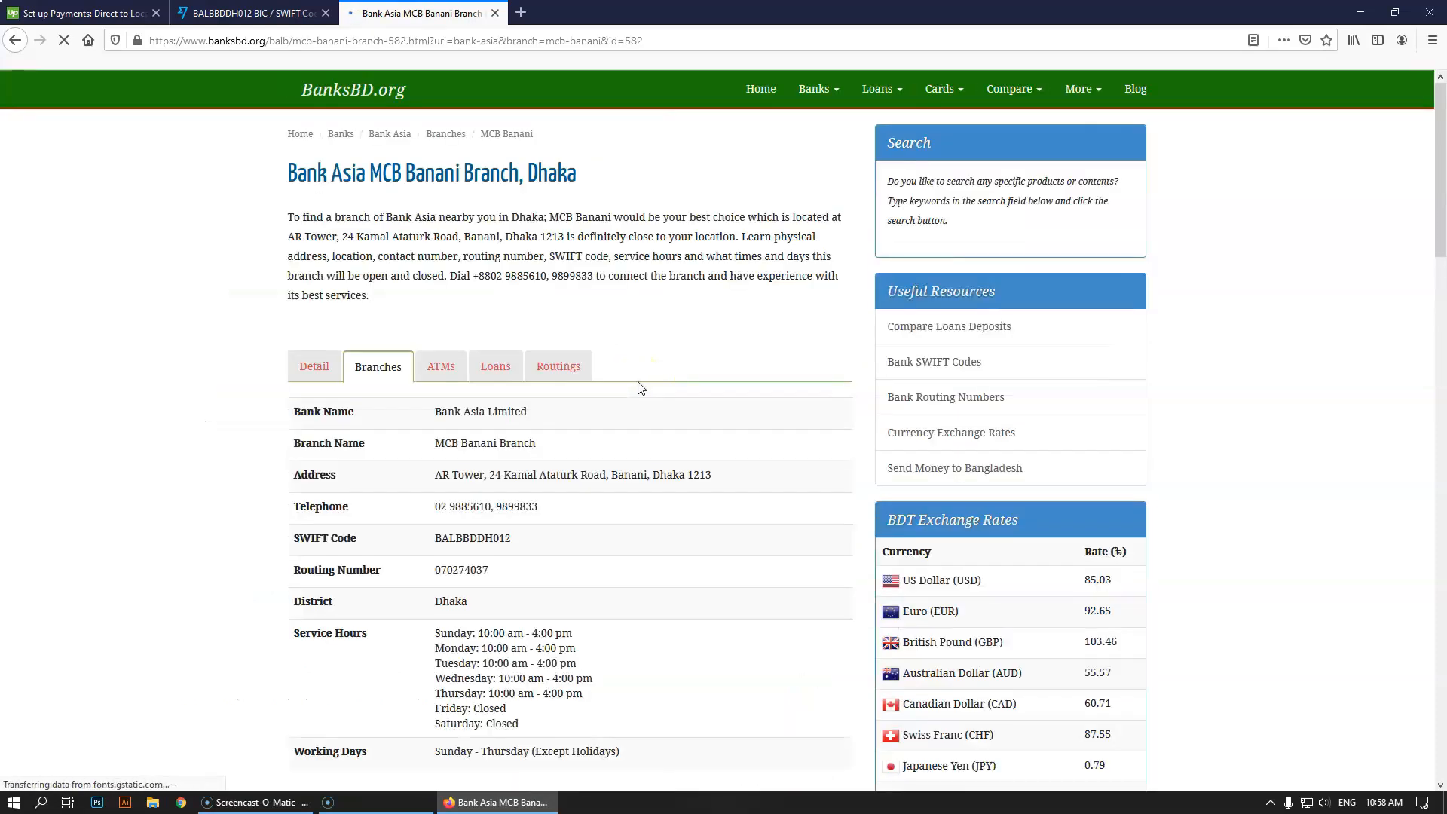
drag(283, 174, 484, 179)
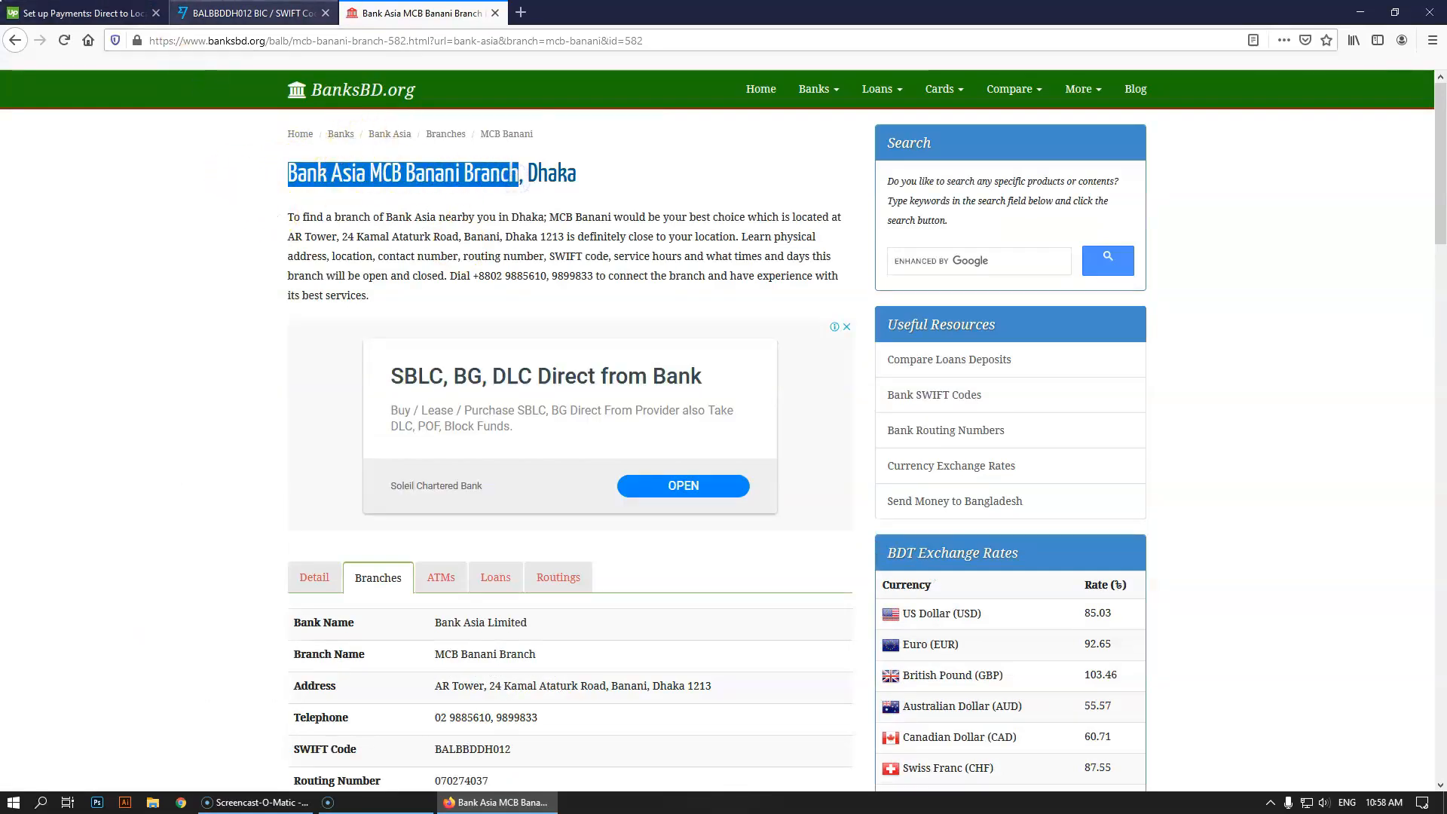
click(143, 13)
drag(505, 452, 226, 429)
text(Bank Asia MCB Banani Branch)
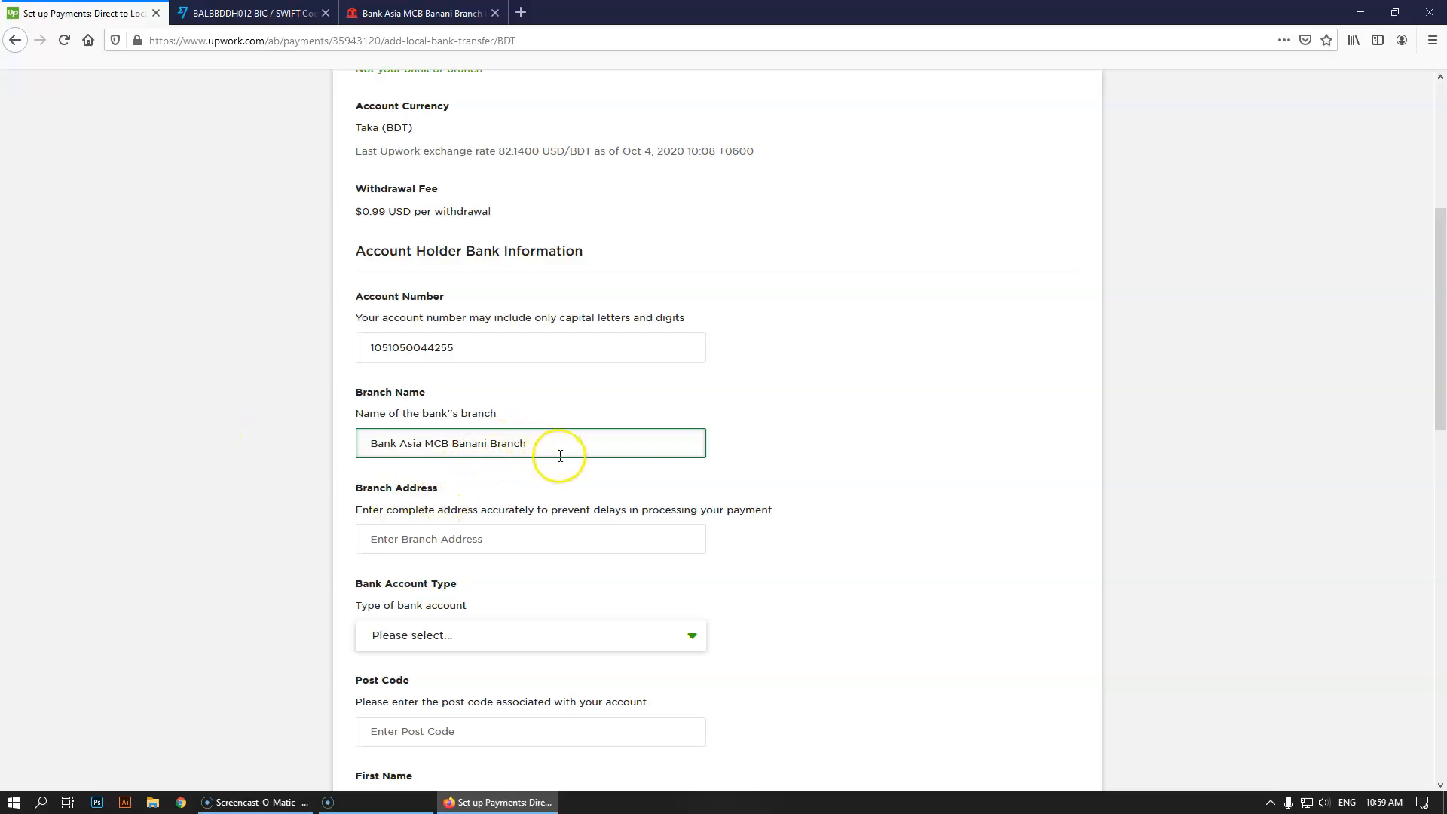
Select the Branch Address field and bring up the BanksBD branch details for the address
click(422, 549)
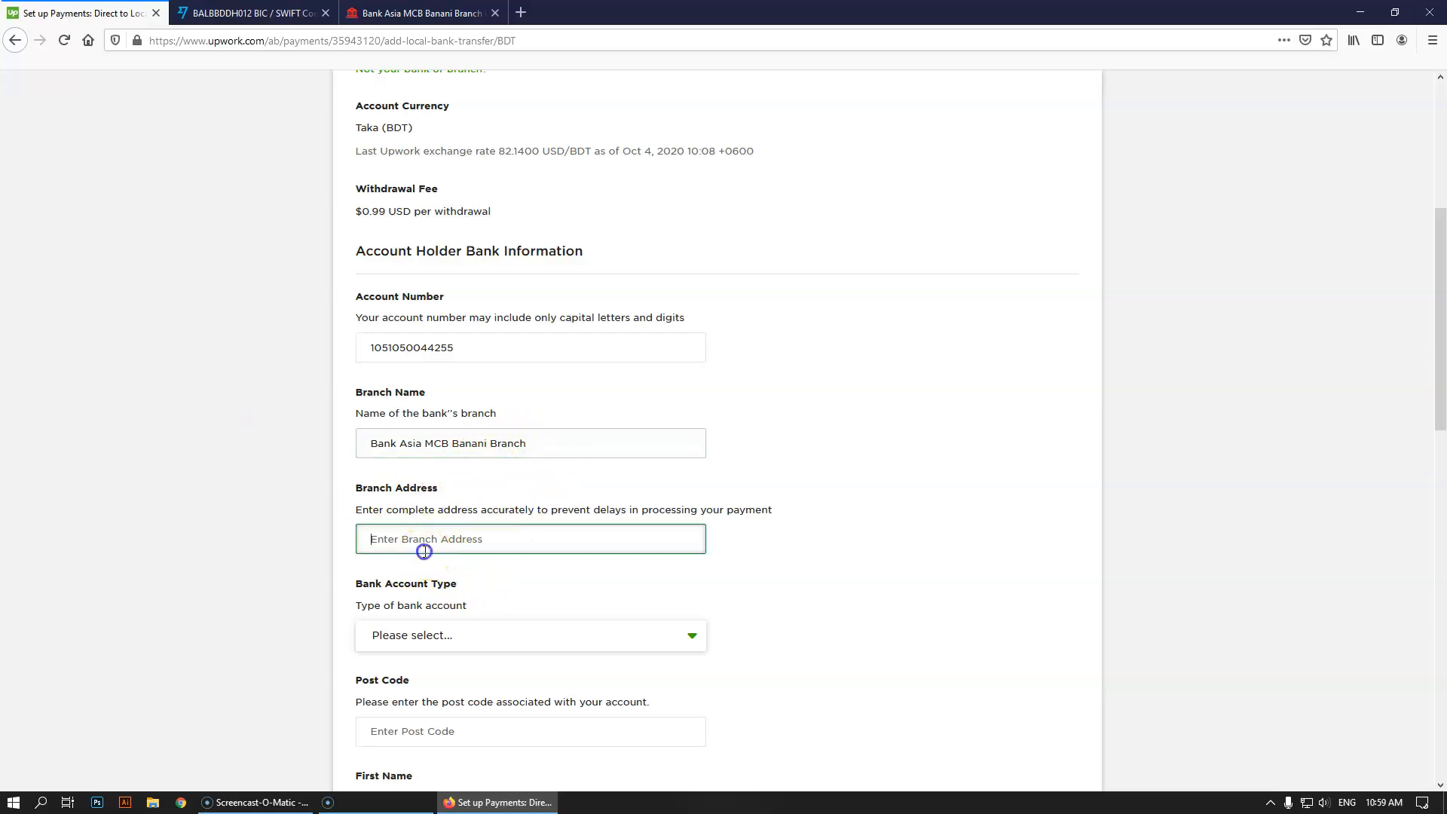
click(418, 13)
scroll(701, 556, down, 4)
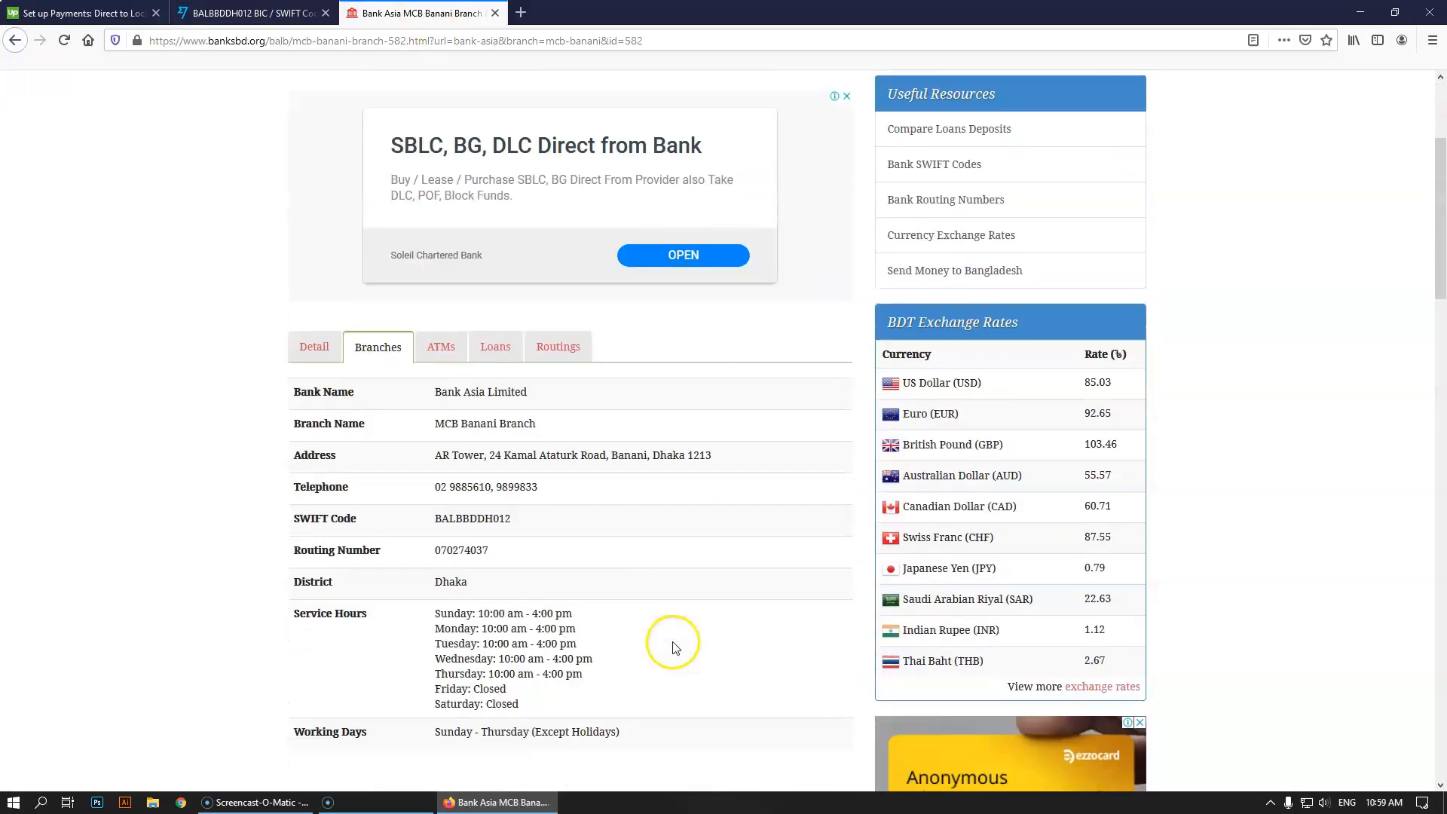
Scroll through the BanksBD branch details, then close that tab
scroll(674, 646, down, 5)
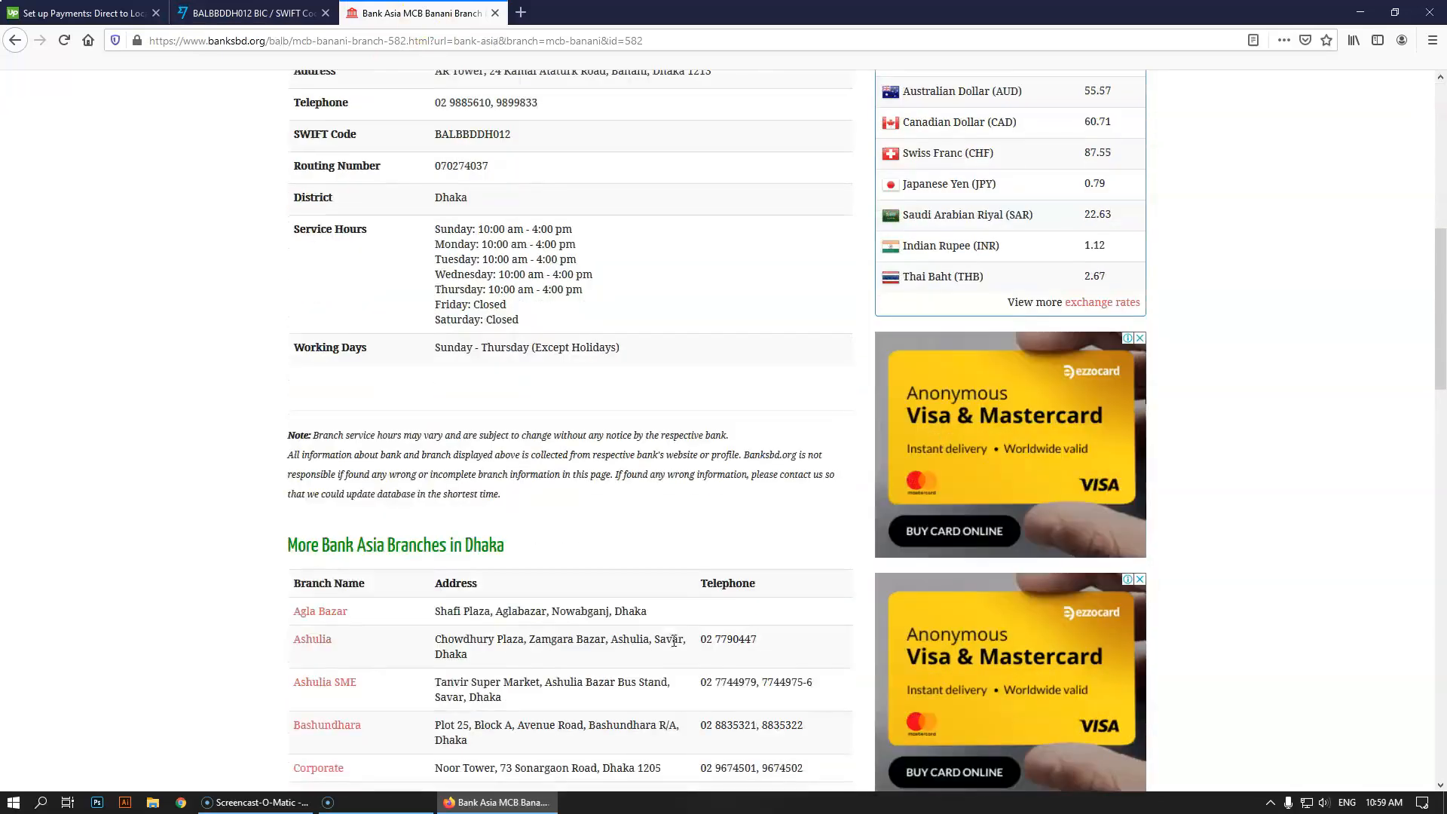
scroll(622, 542, down, 7)
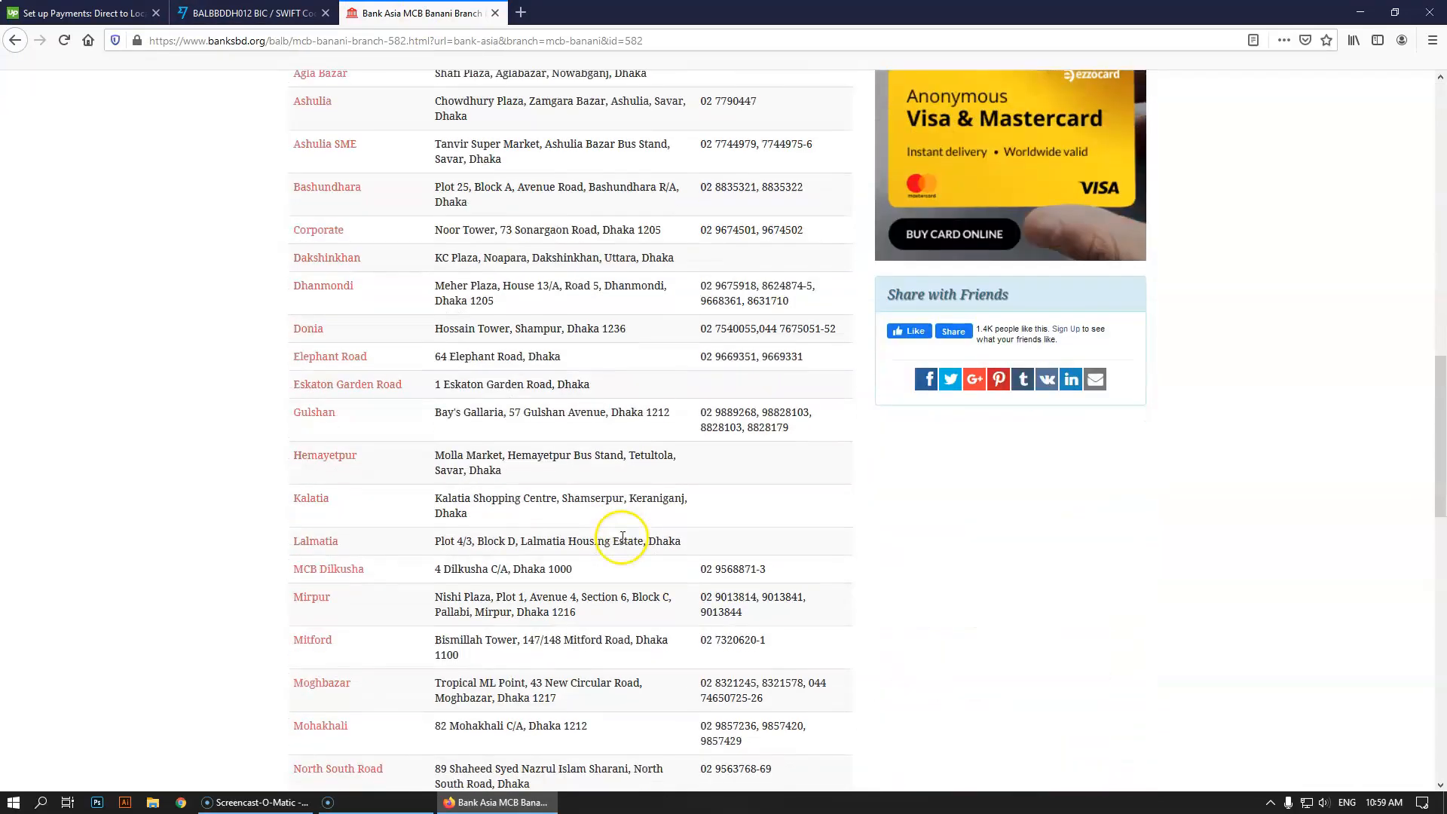
scroll(621, 538, down, 6)
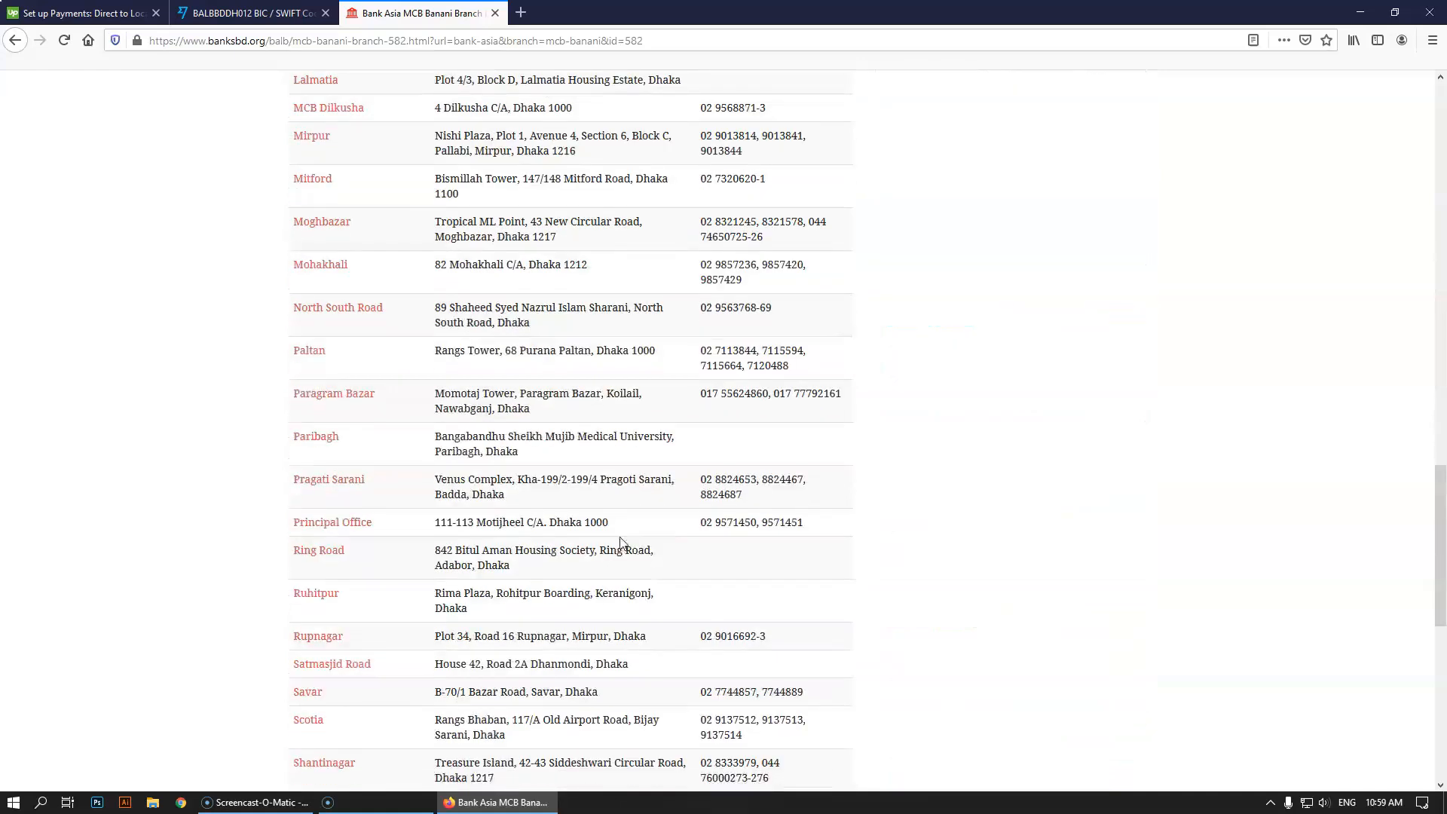
click(15, 40)
middle_click(418, 14)
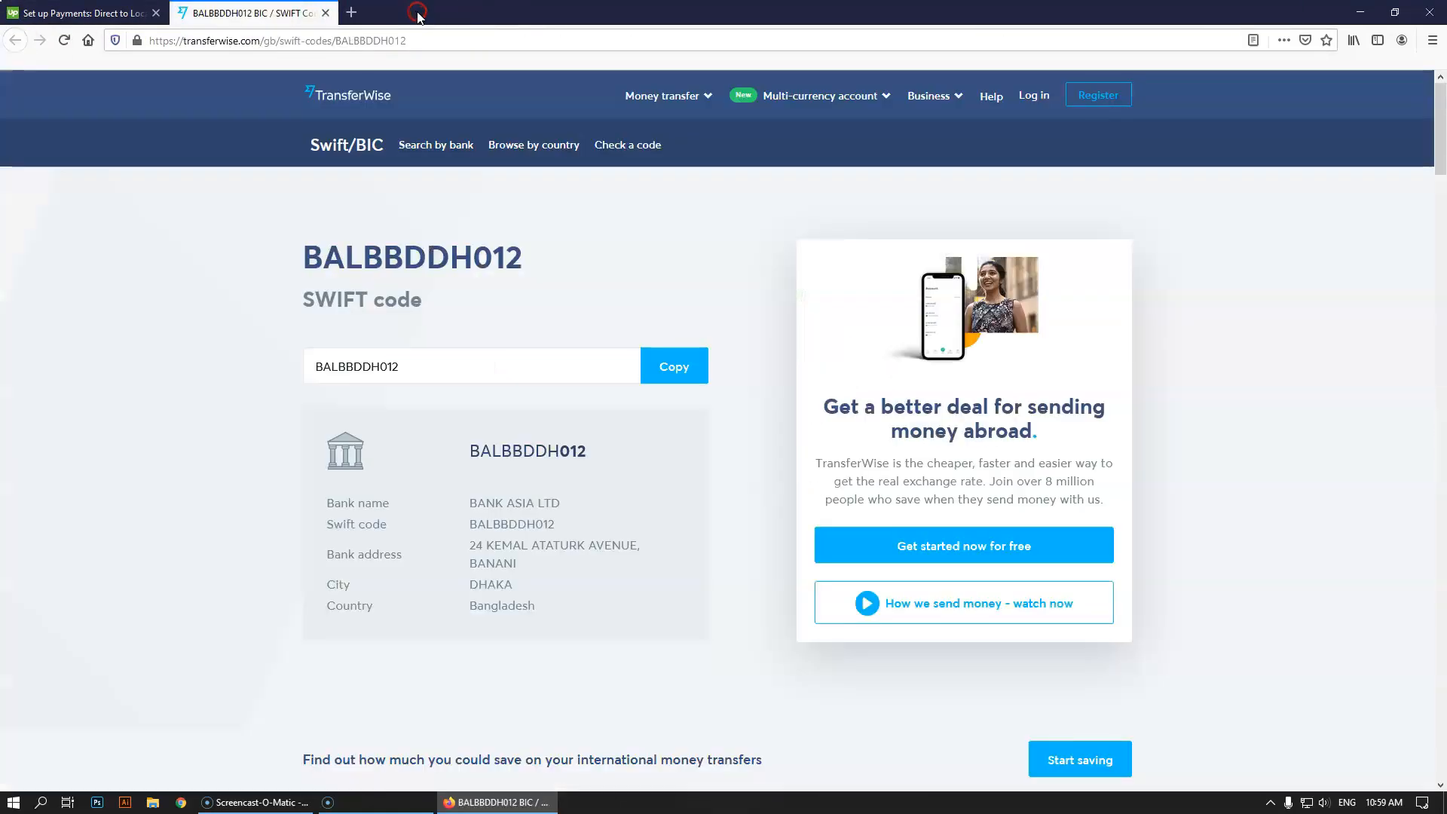
Search Google for 'bank asia email address', correcting the misspelled query
click(264, 41)
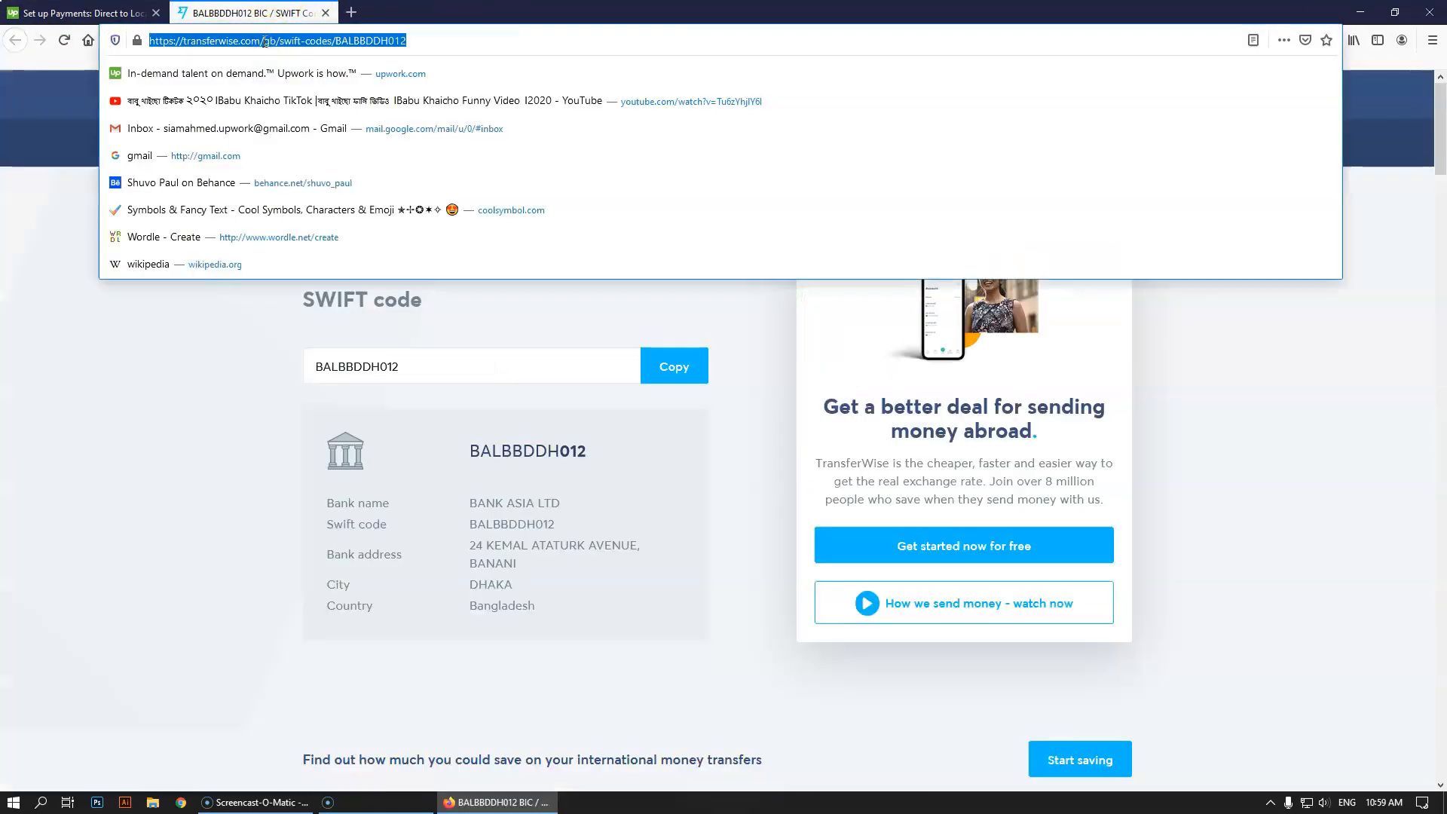
text(bank)
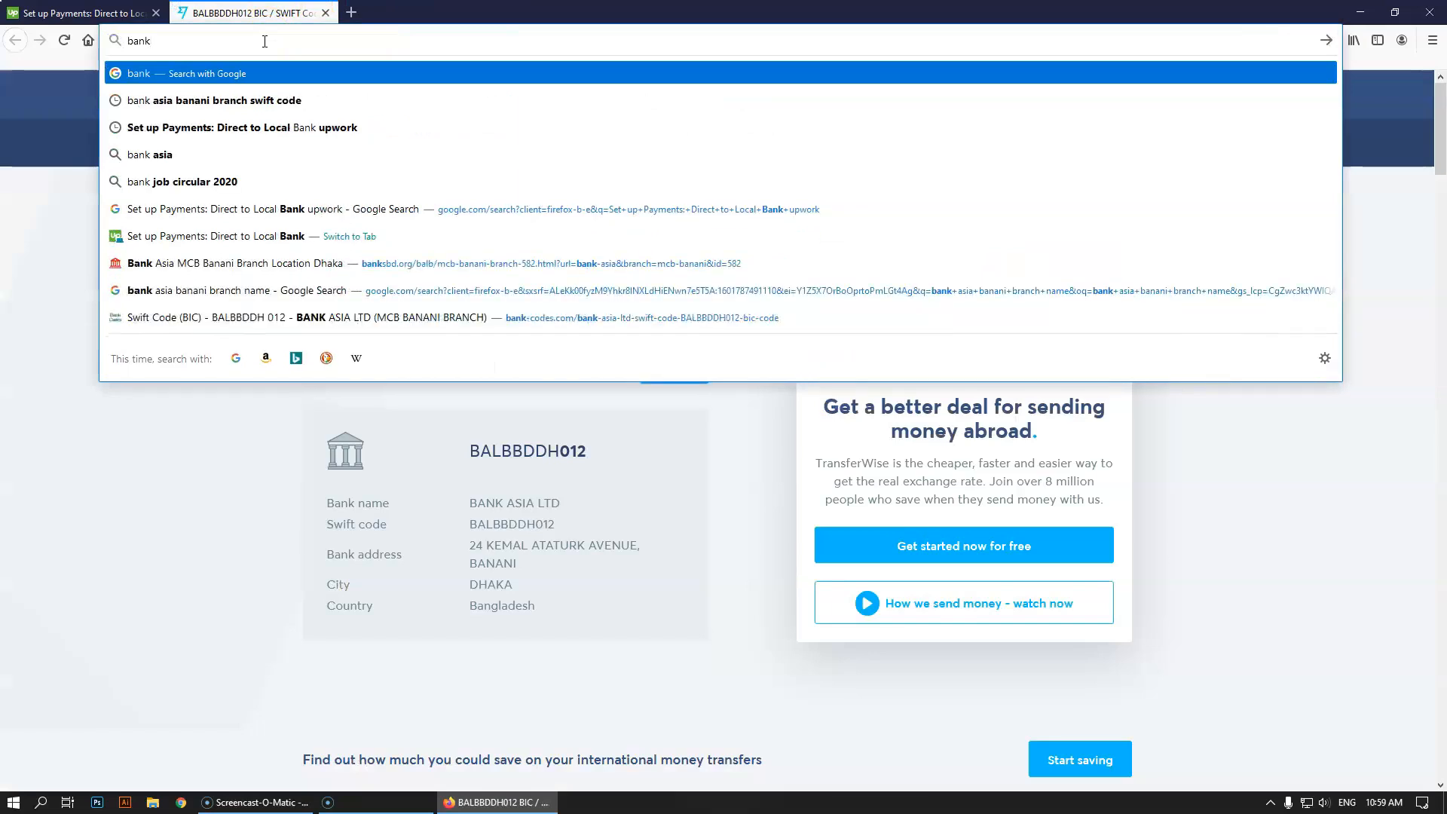
text( asia ema)
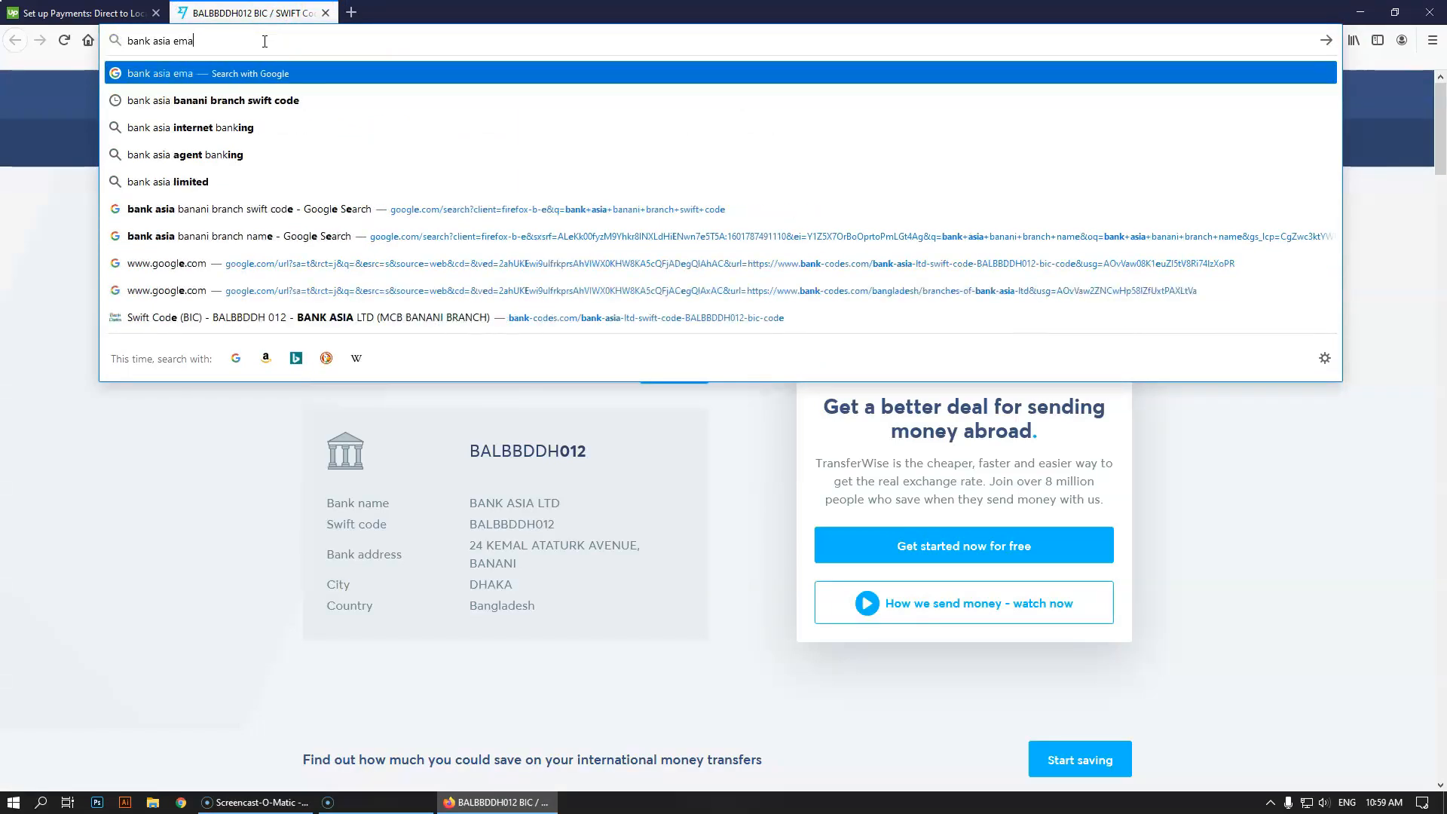
text(il addess)
key(Return)
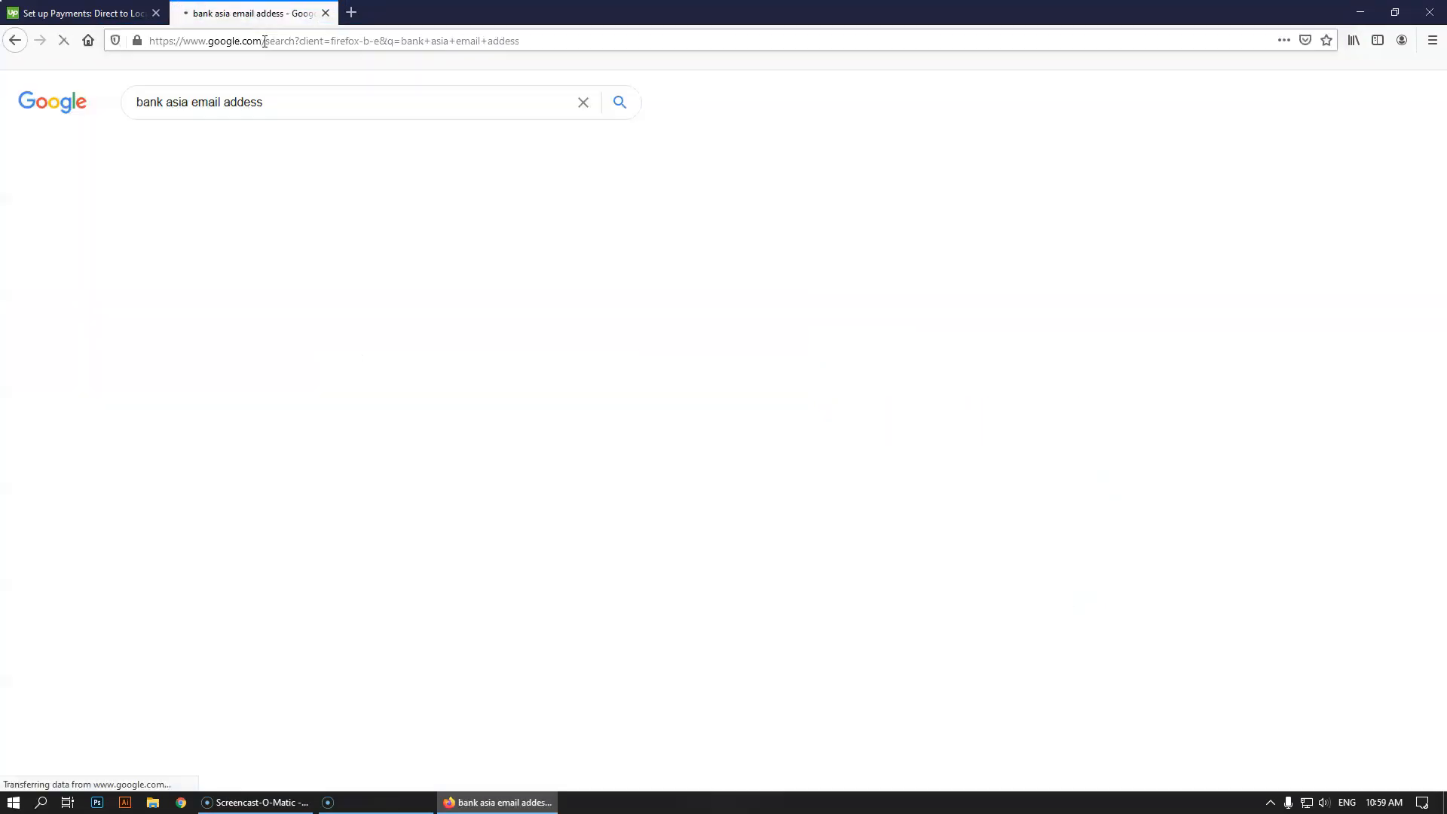
click(243, 104)
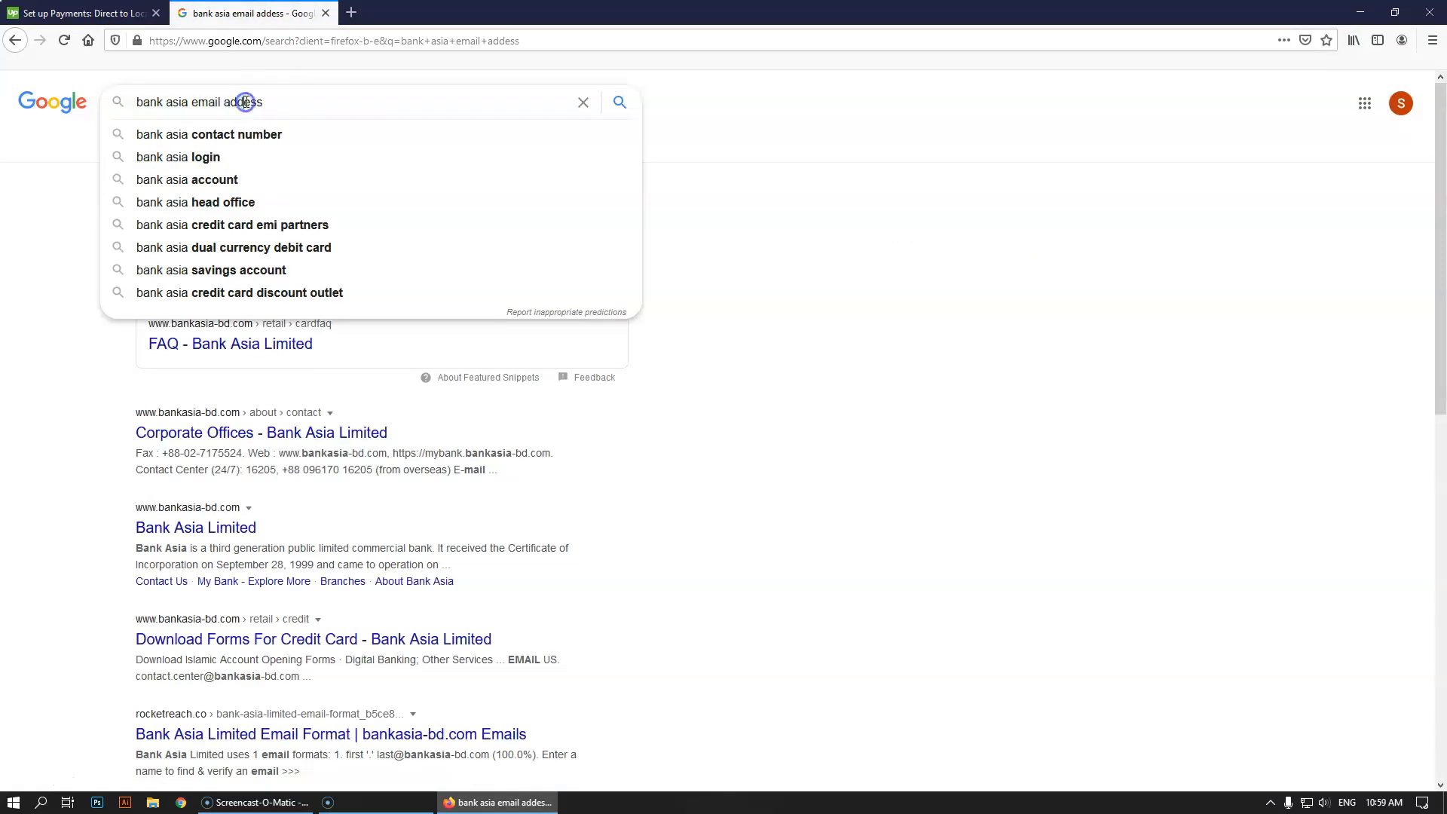
key(Return)
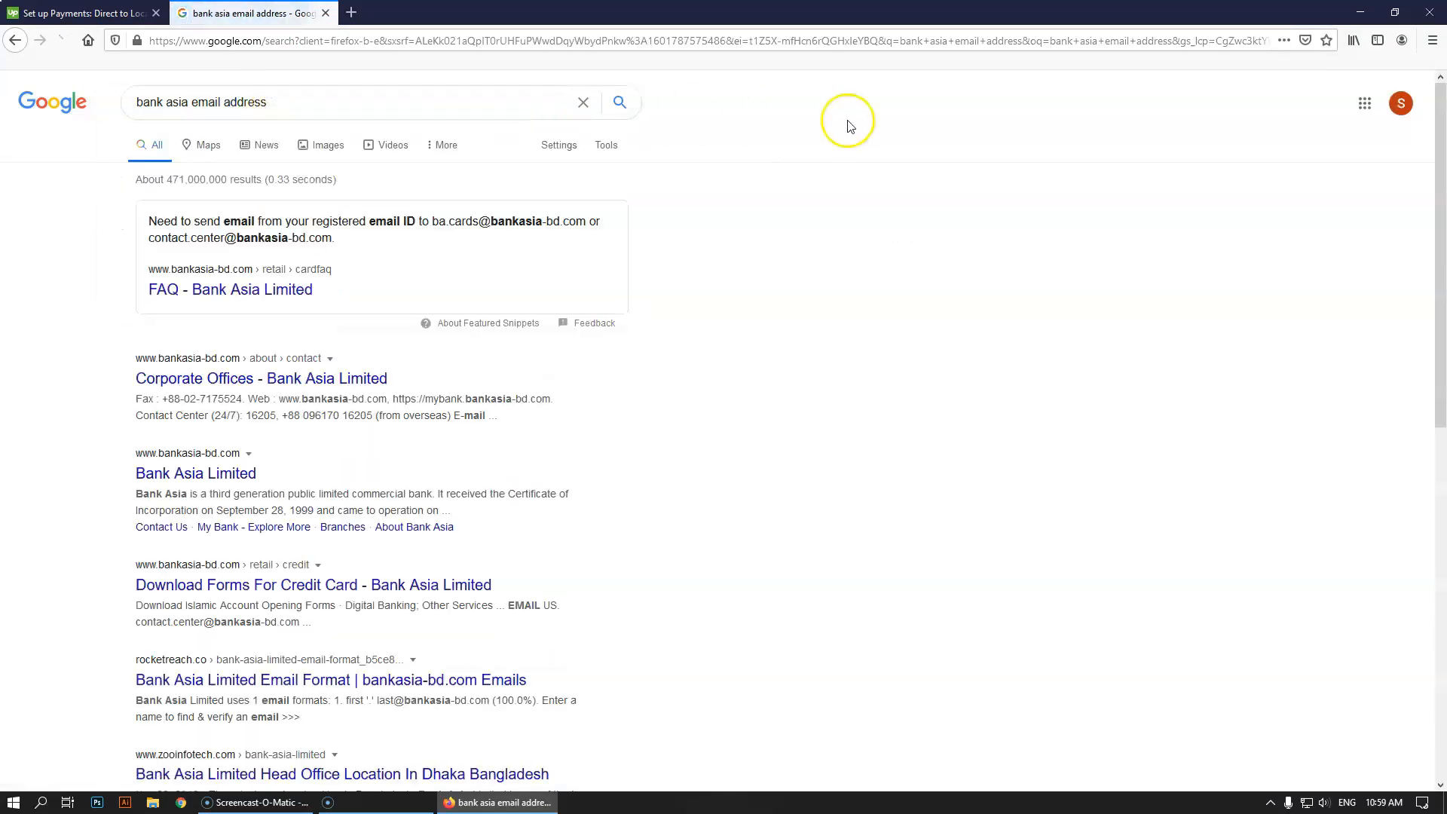
Open Bank Asia's Corporate Offices page and select the contact-centre e-mail address
click(283, 380)
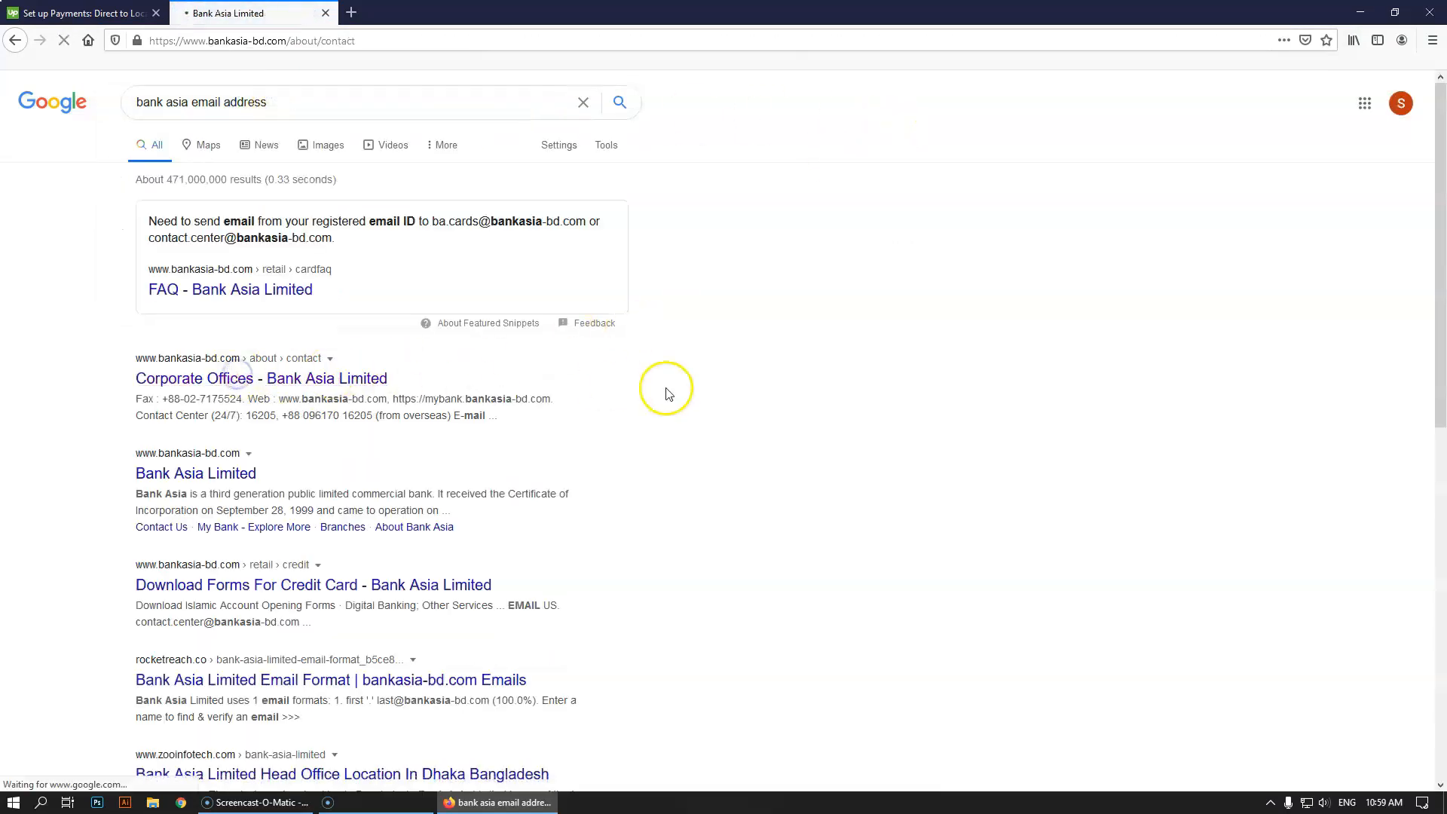
scroll(716, 454, down, 4)
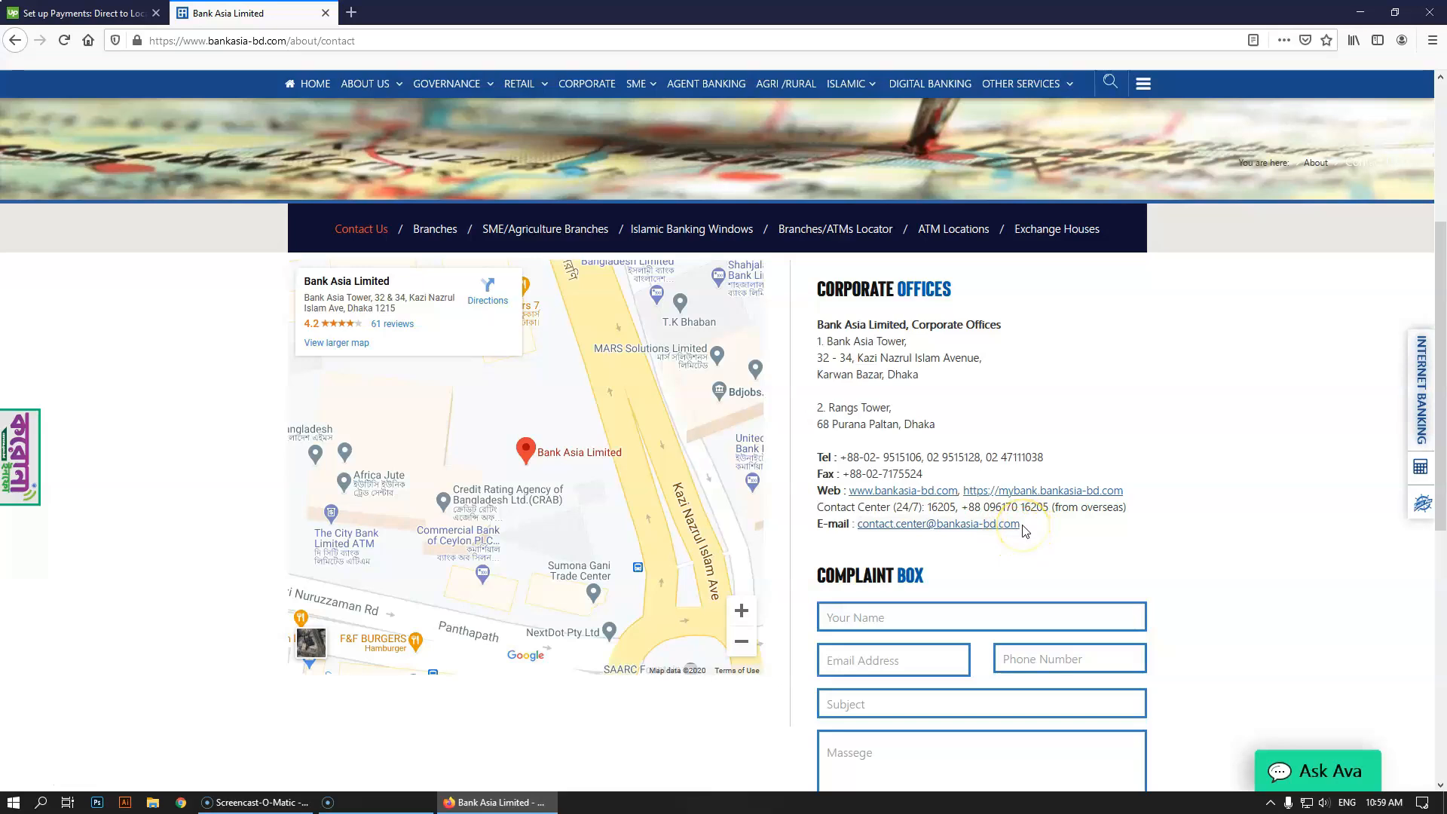
drag(1016, 525, 891, 524)
drag(1030, 530, 859, 525)
click(1072, 528)
drag(1022, 527, 863, 529)
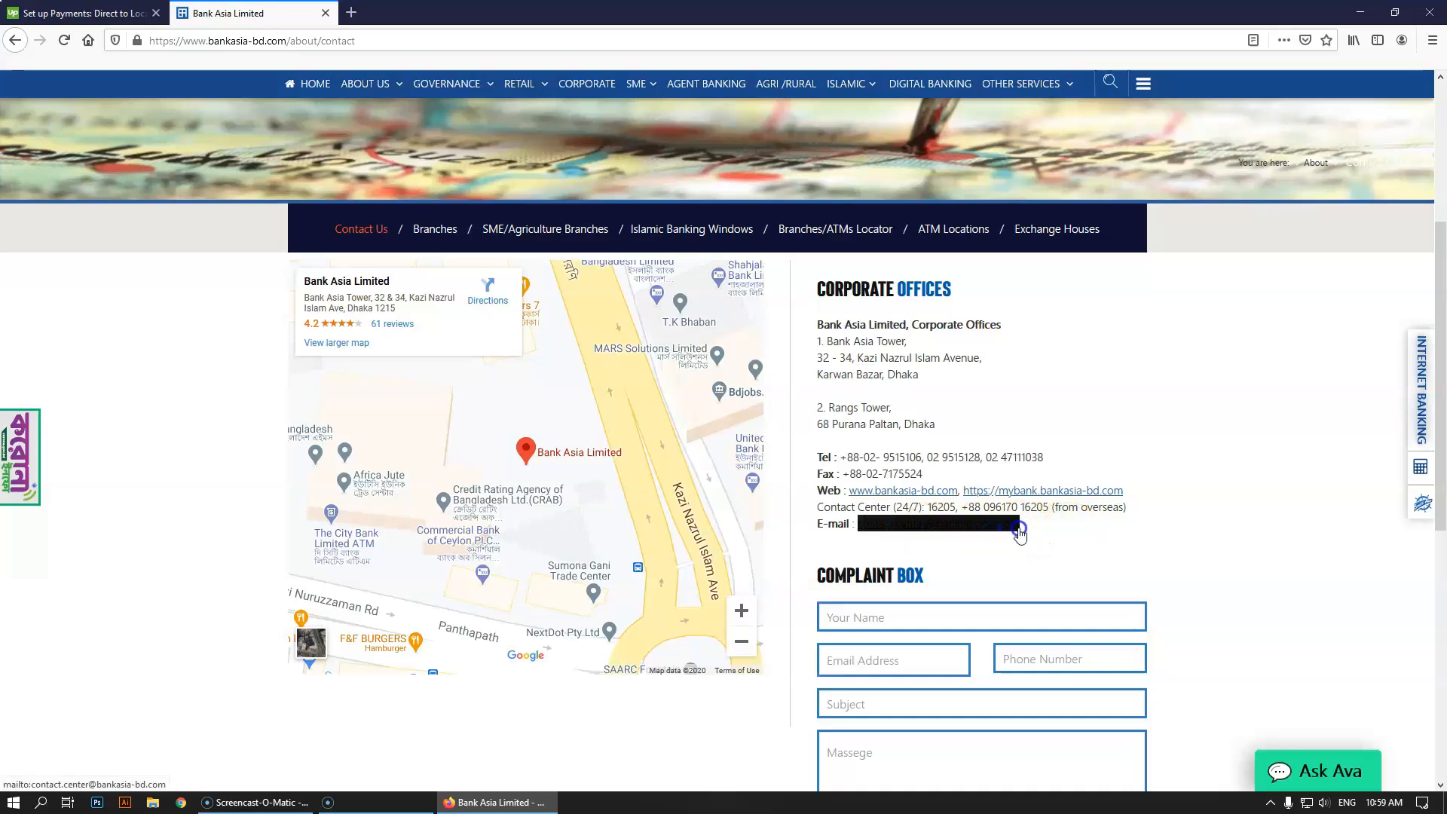
Paste into Upwork's Branch Address field, then undo the wrongly pasted branch name
click(83, 13)
click(481, 539)
text(Bank Asia MCB Banani Branch)
key(ctrl+z)
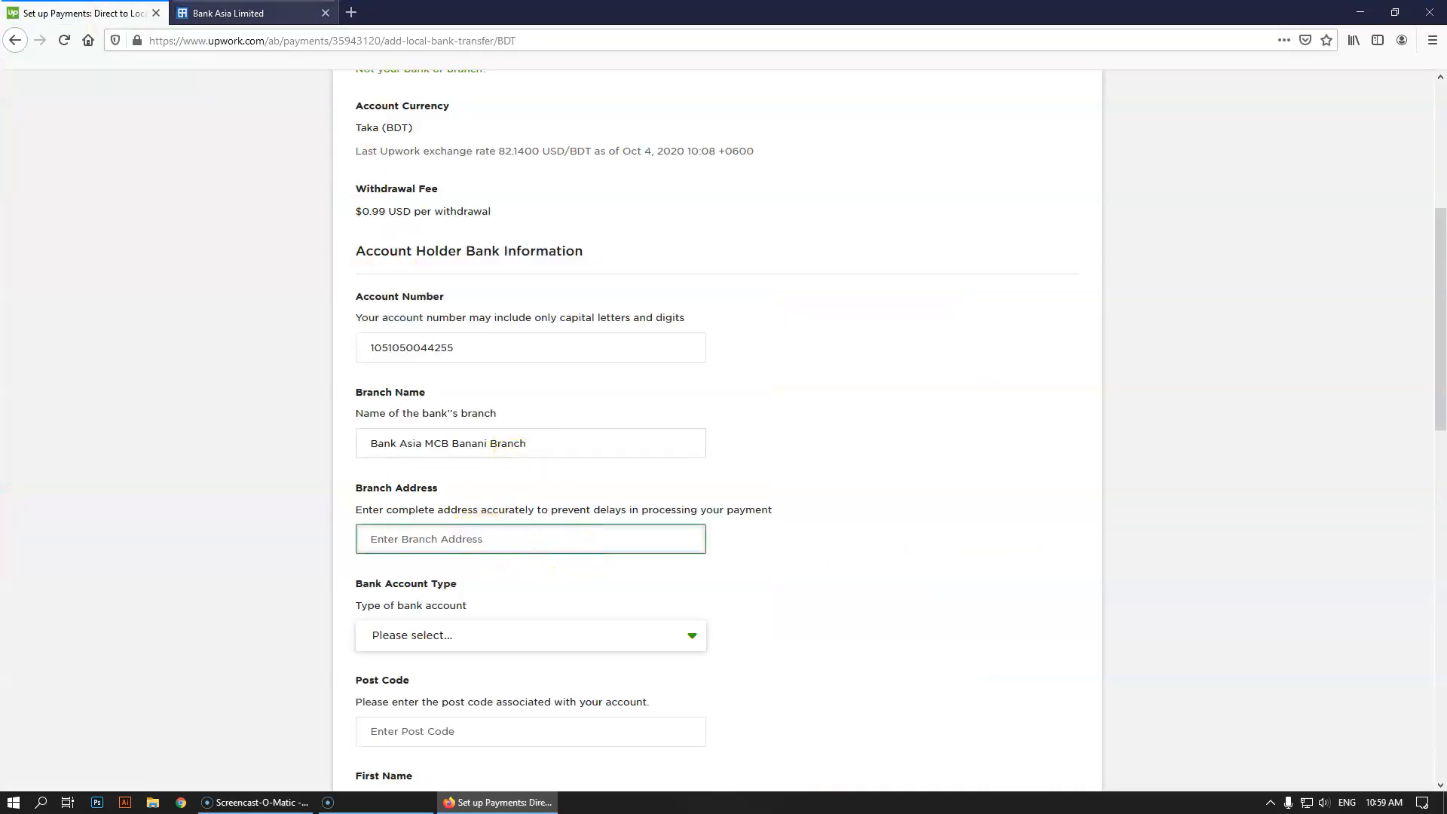
Copy the e-mail link's mailto href via Inspect Element, then return to Upwork's Branch Address
click(226, 13)
drag(1016, 526, 928, 531)
drag(1022, 527, 1105, 563)
right_click(992, 527)
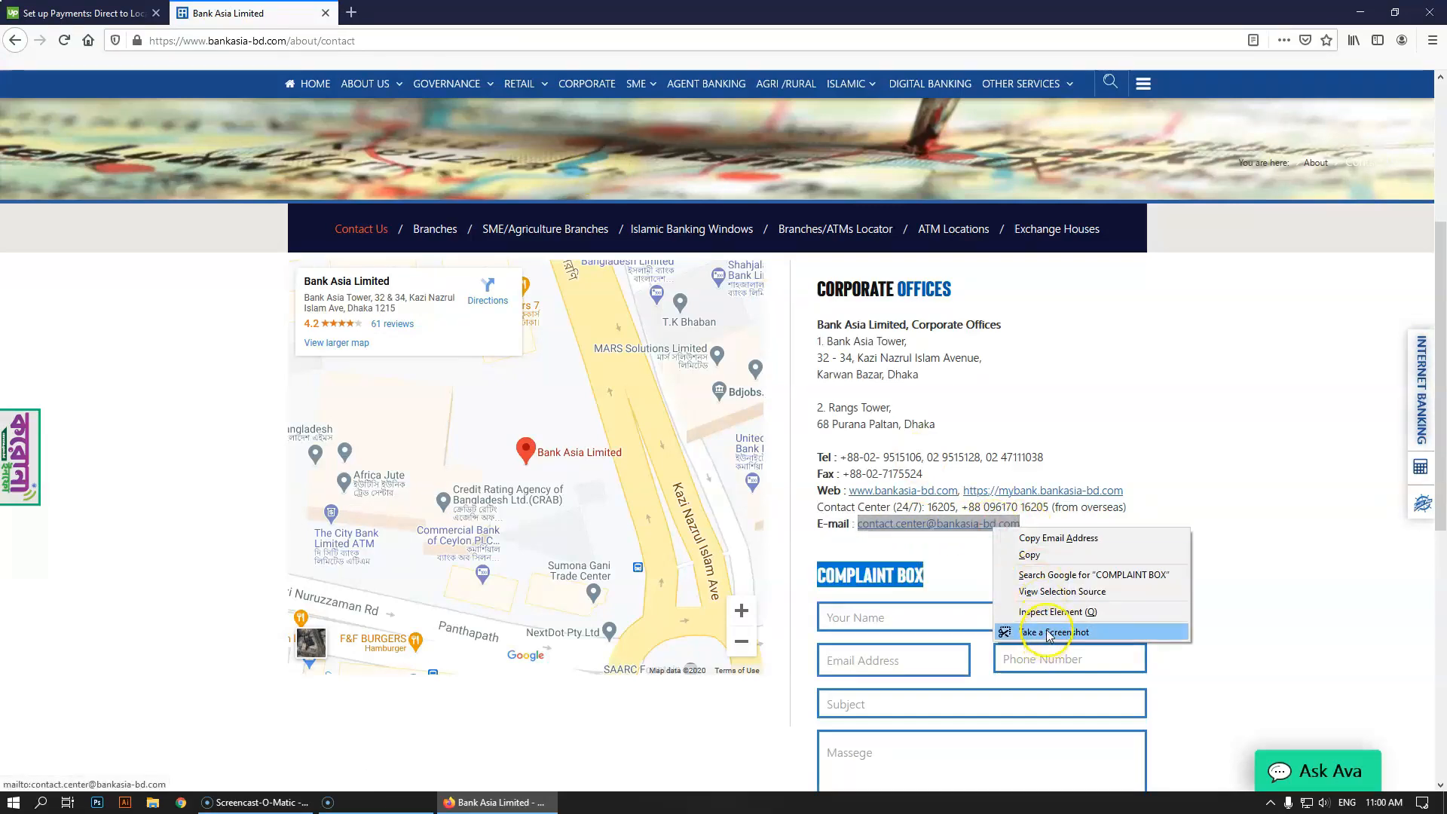
click(1056, 612)
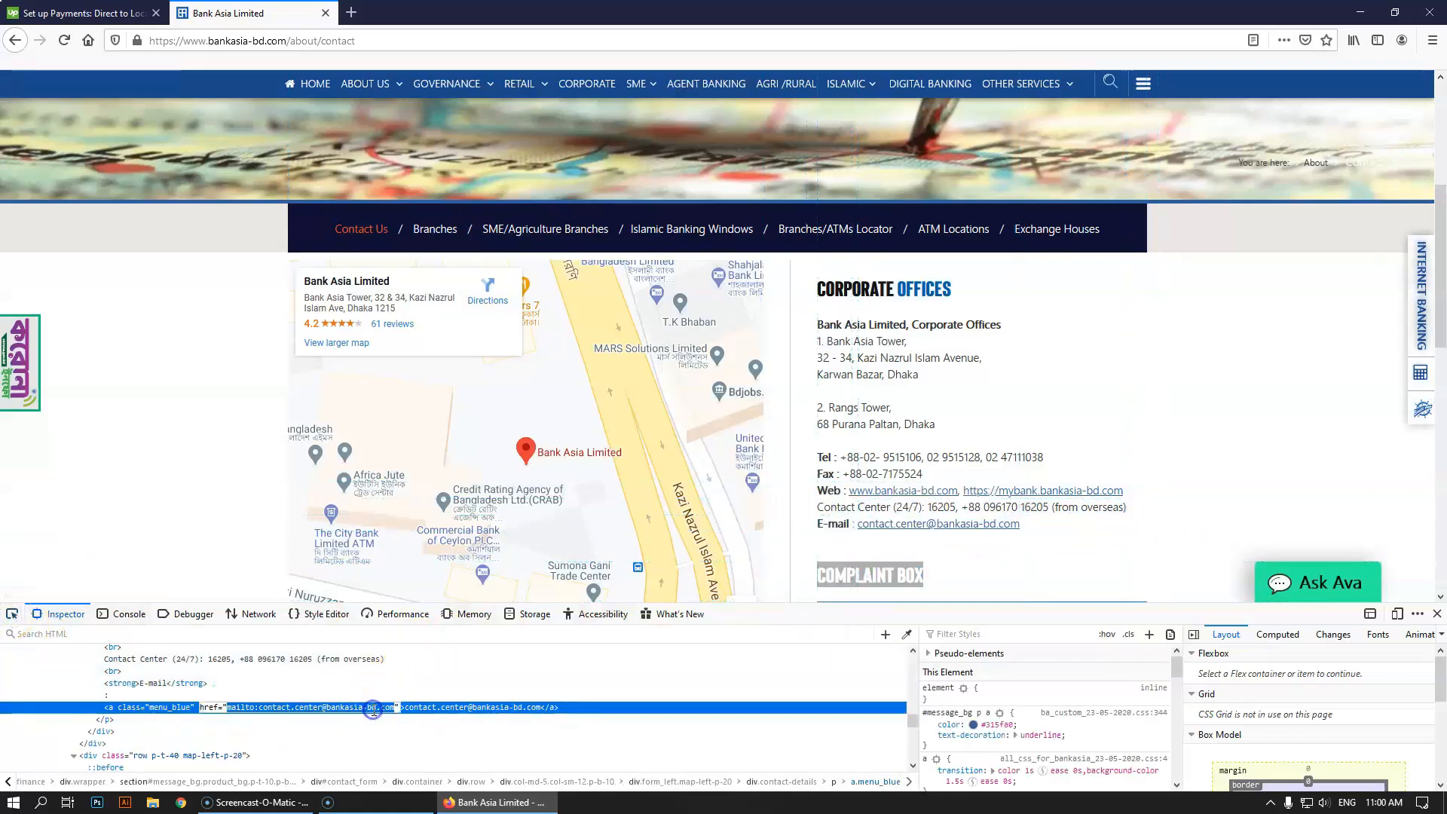
click(375, 710)
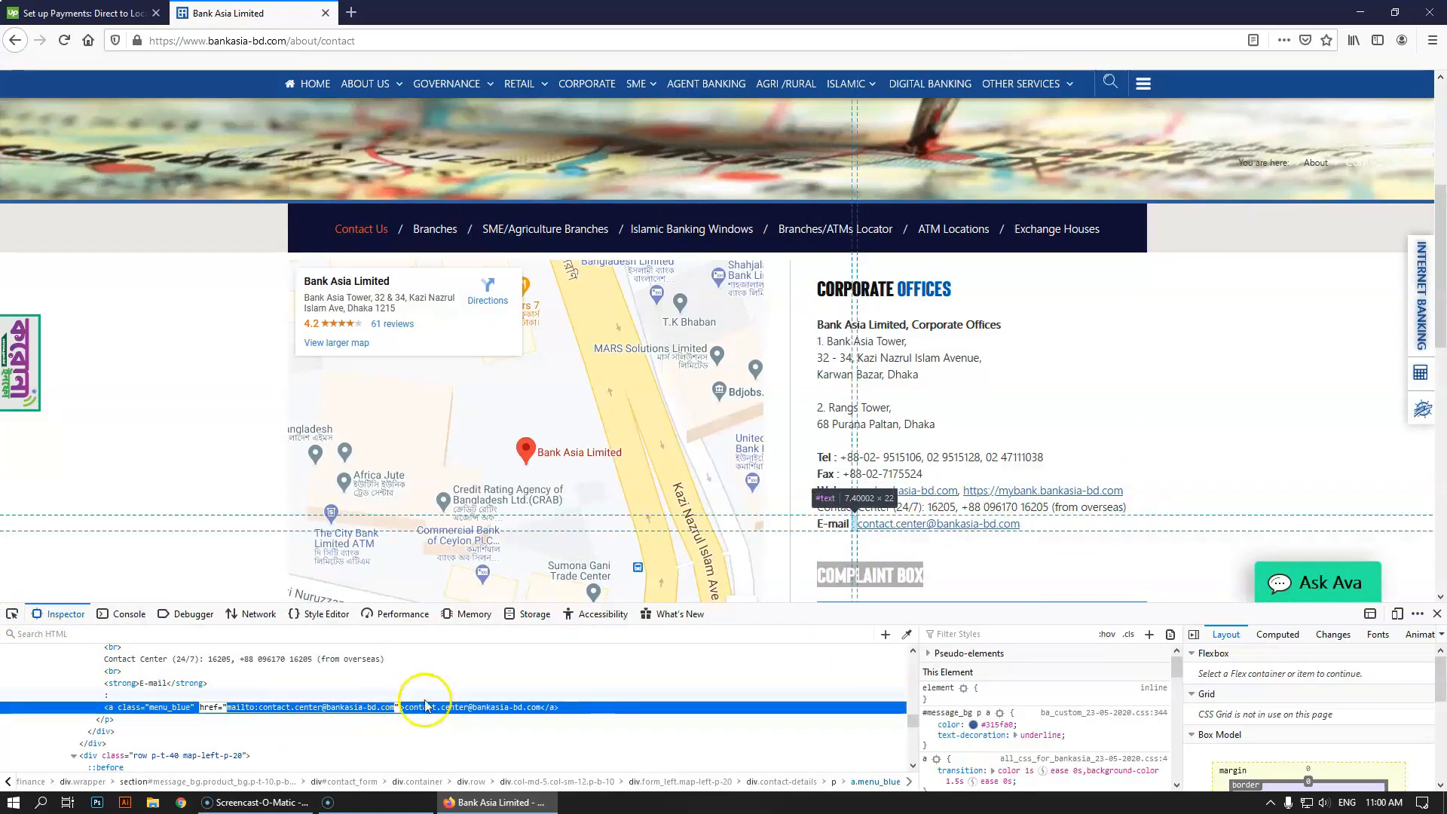
click(1436, 614)
click(1175, 590)
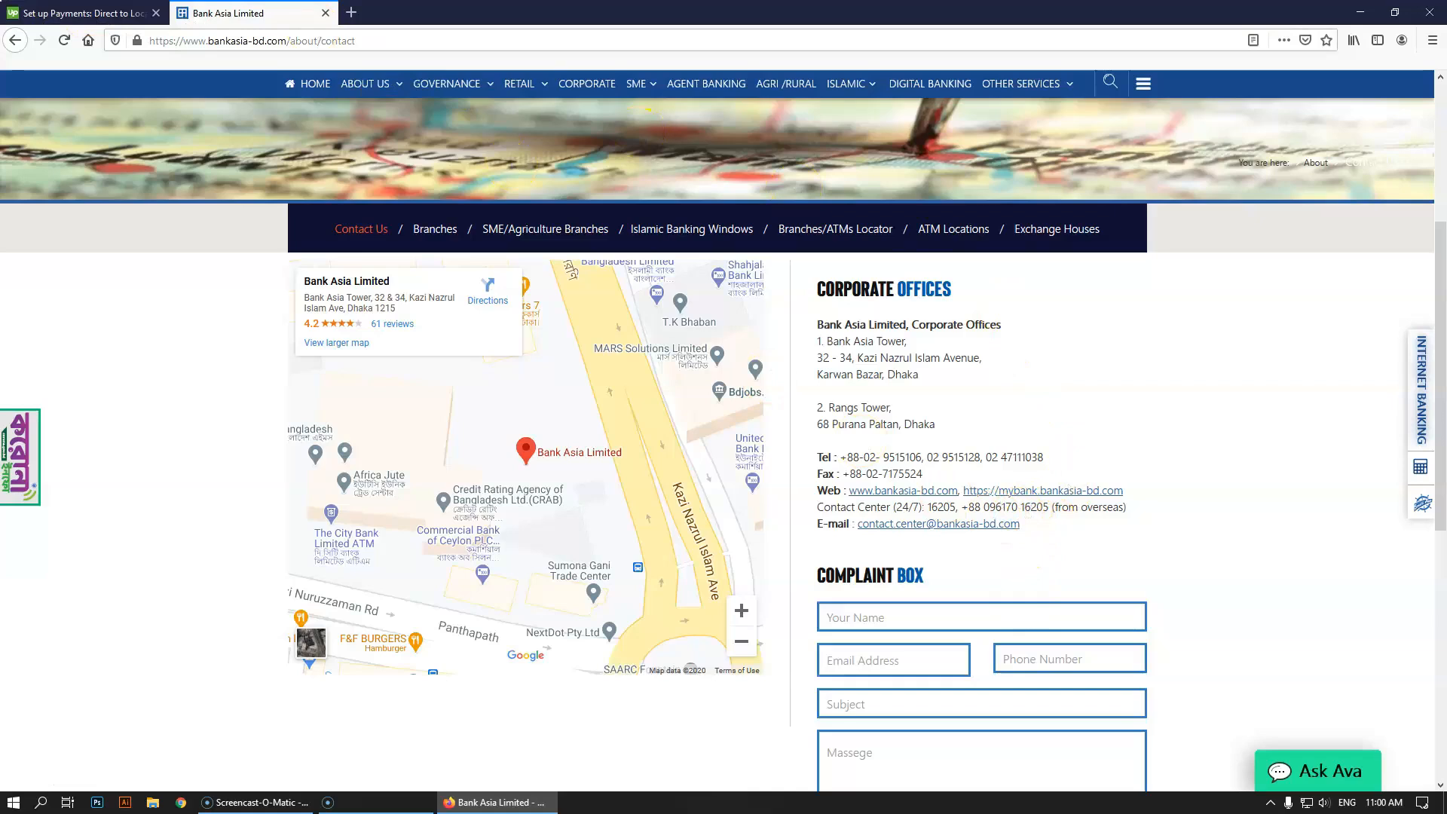
click(76, 13)
click(401, 539)
Paste the copied link into Branch Address and delete its 'mailto:' prefix
key(ctrl+v)
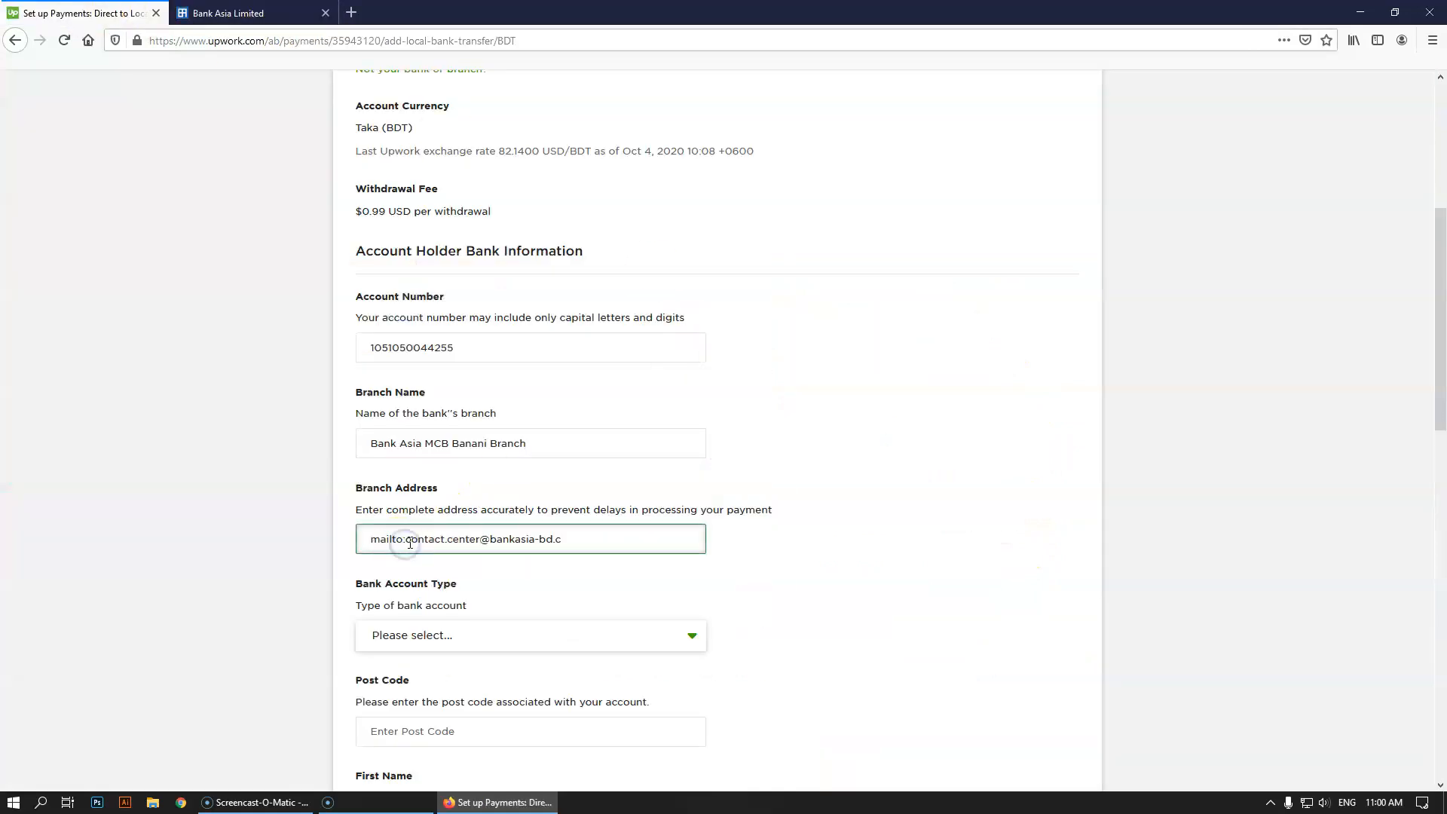
drag(408, 539, 322, 540)
key(BackSpace)
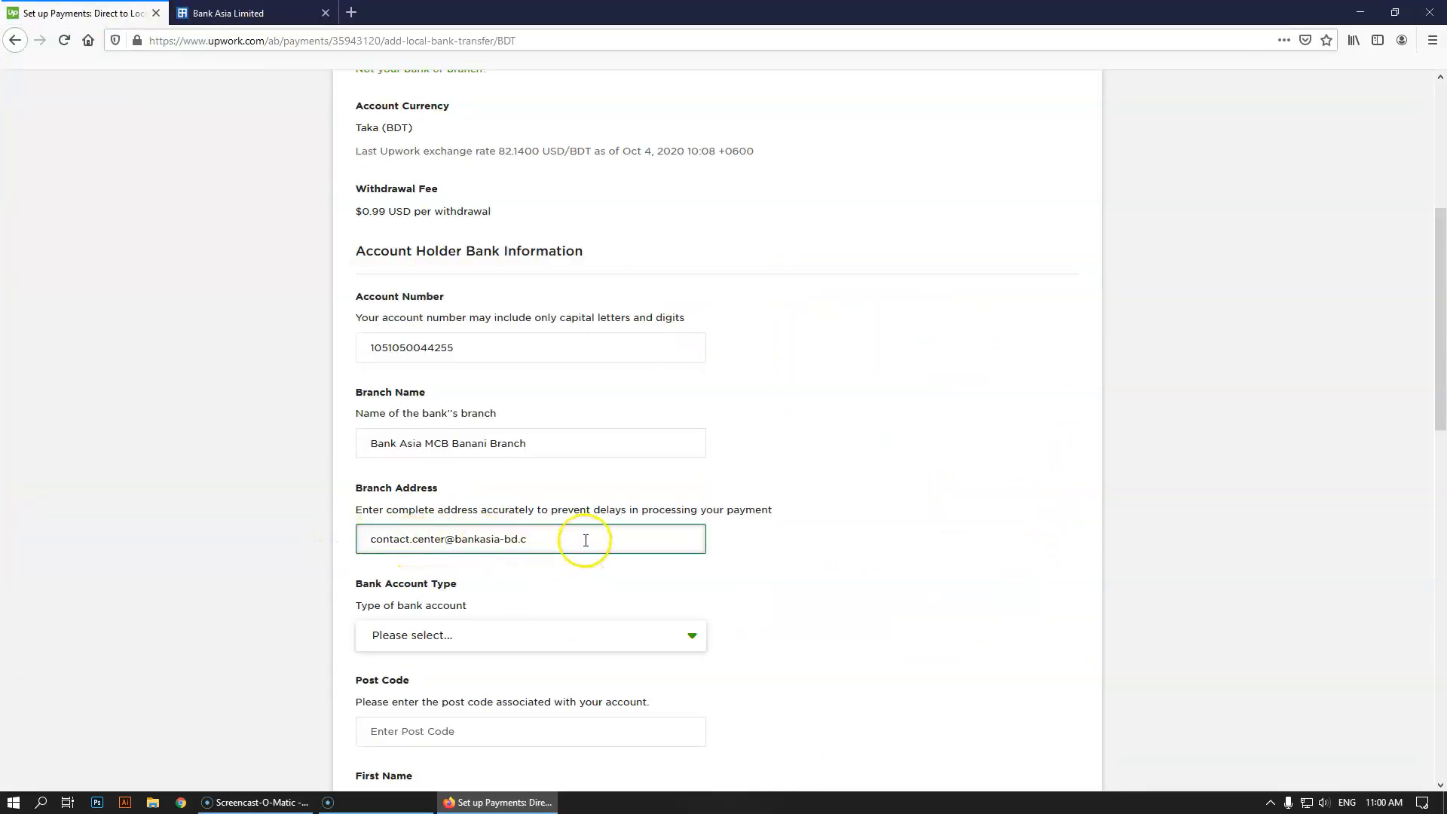
click(226, 13)
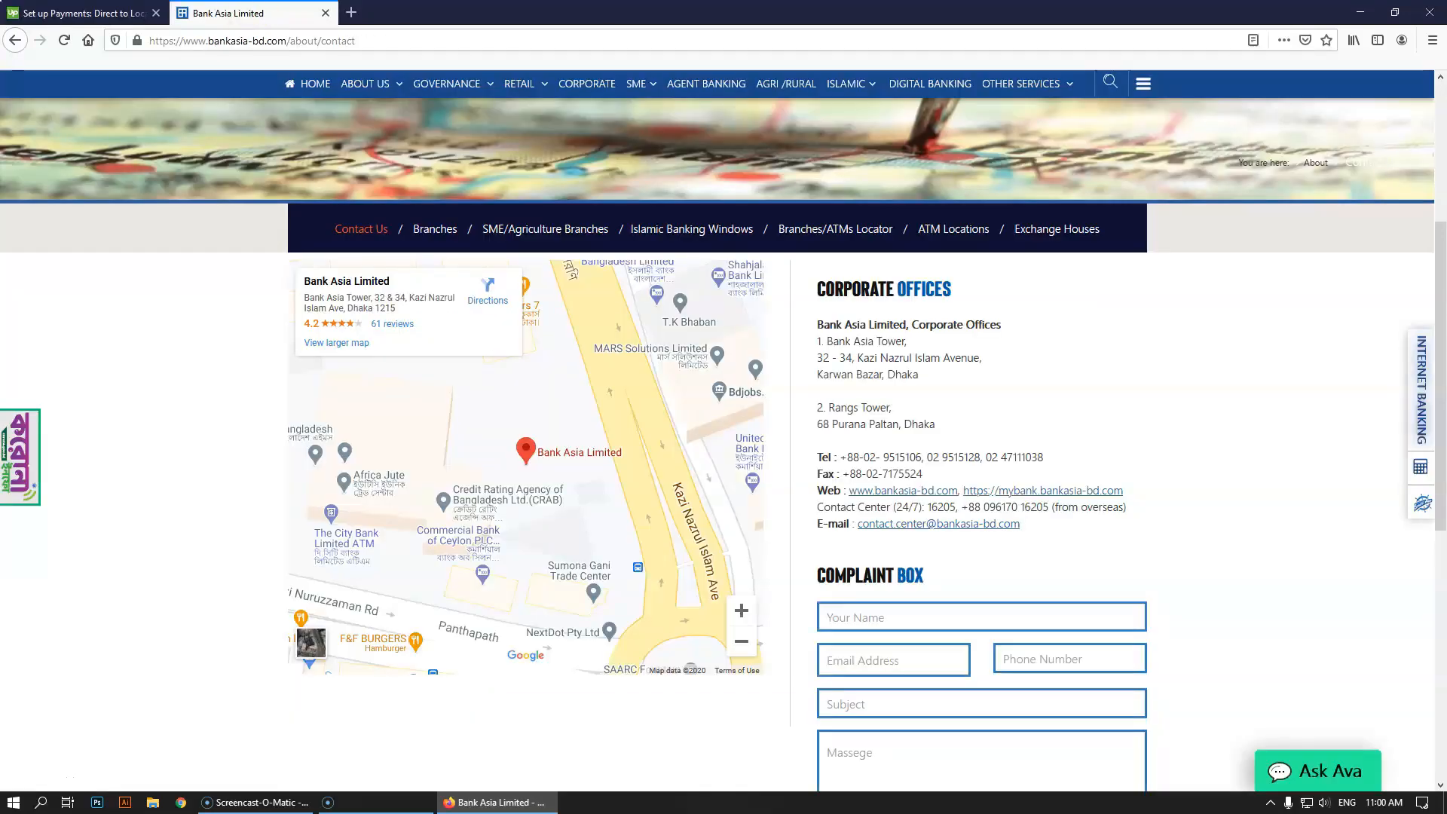
click(83, 13)
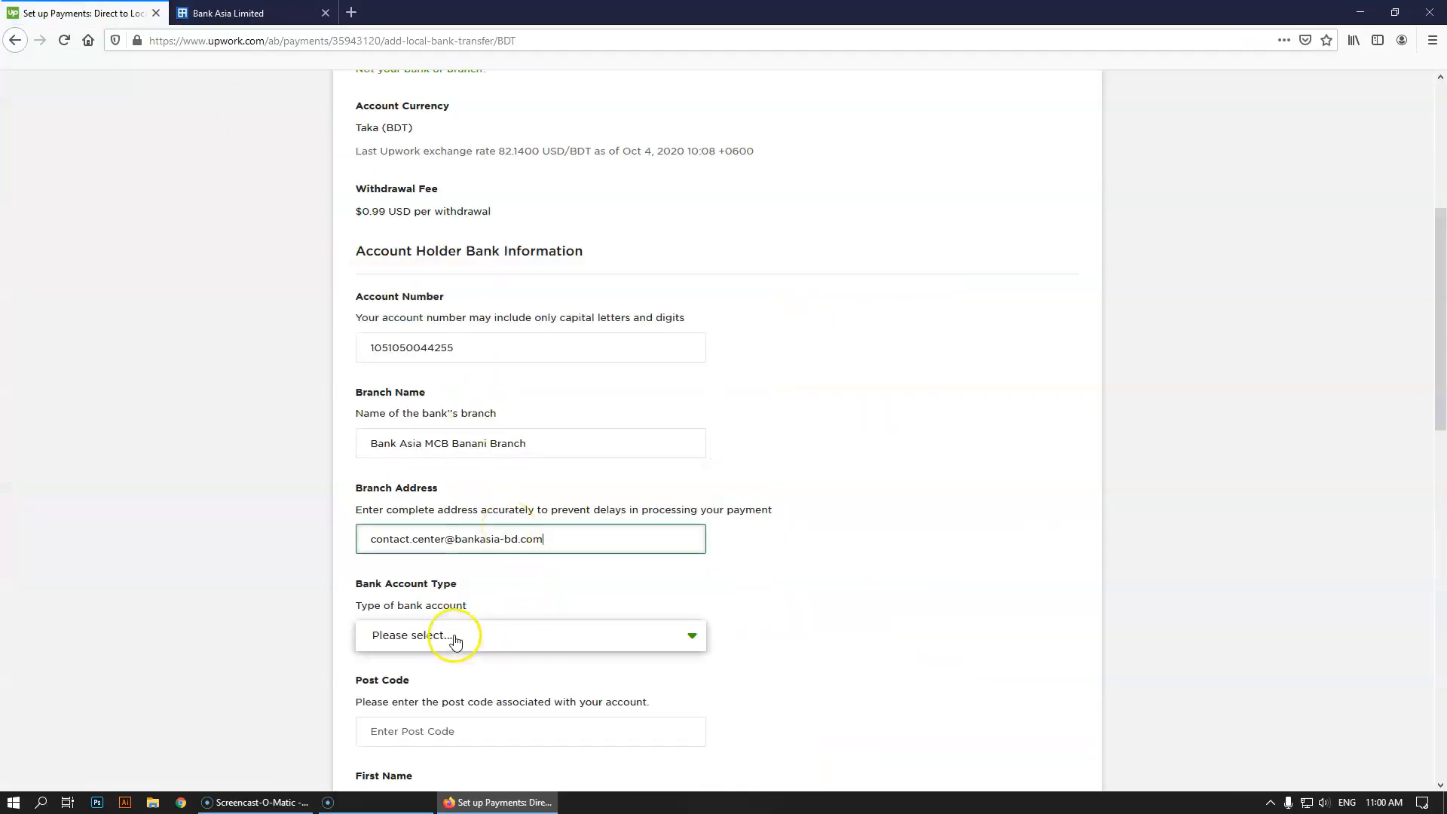
Set Bank Account Type to Personal and place the cursor in Post Code
scroll(914, 608, down, 3)
click(452, 410)
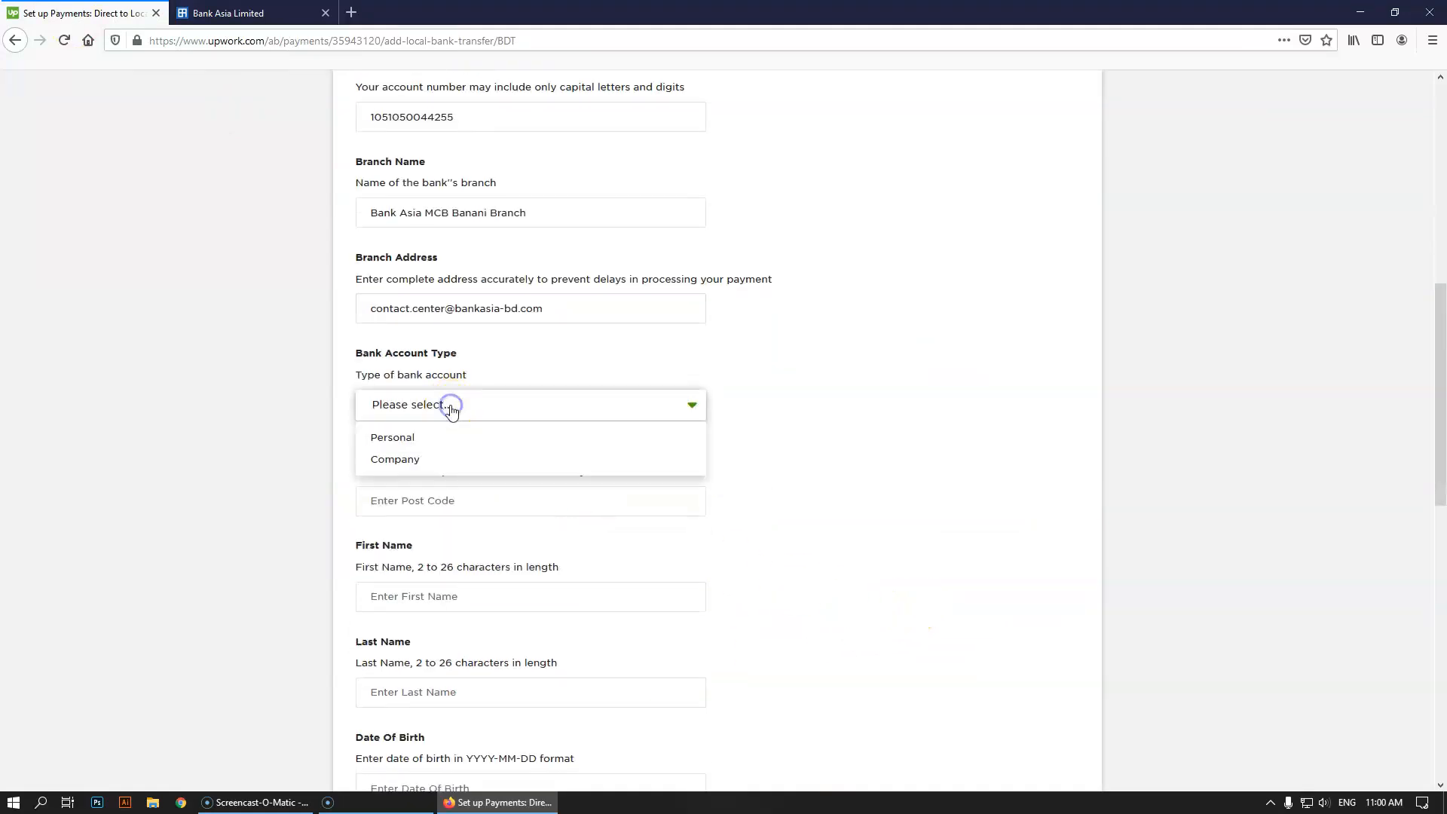
click(402, 441)
click(441, 514)
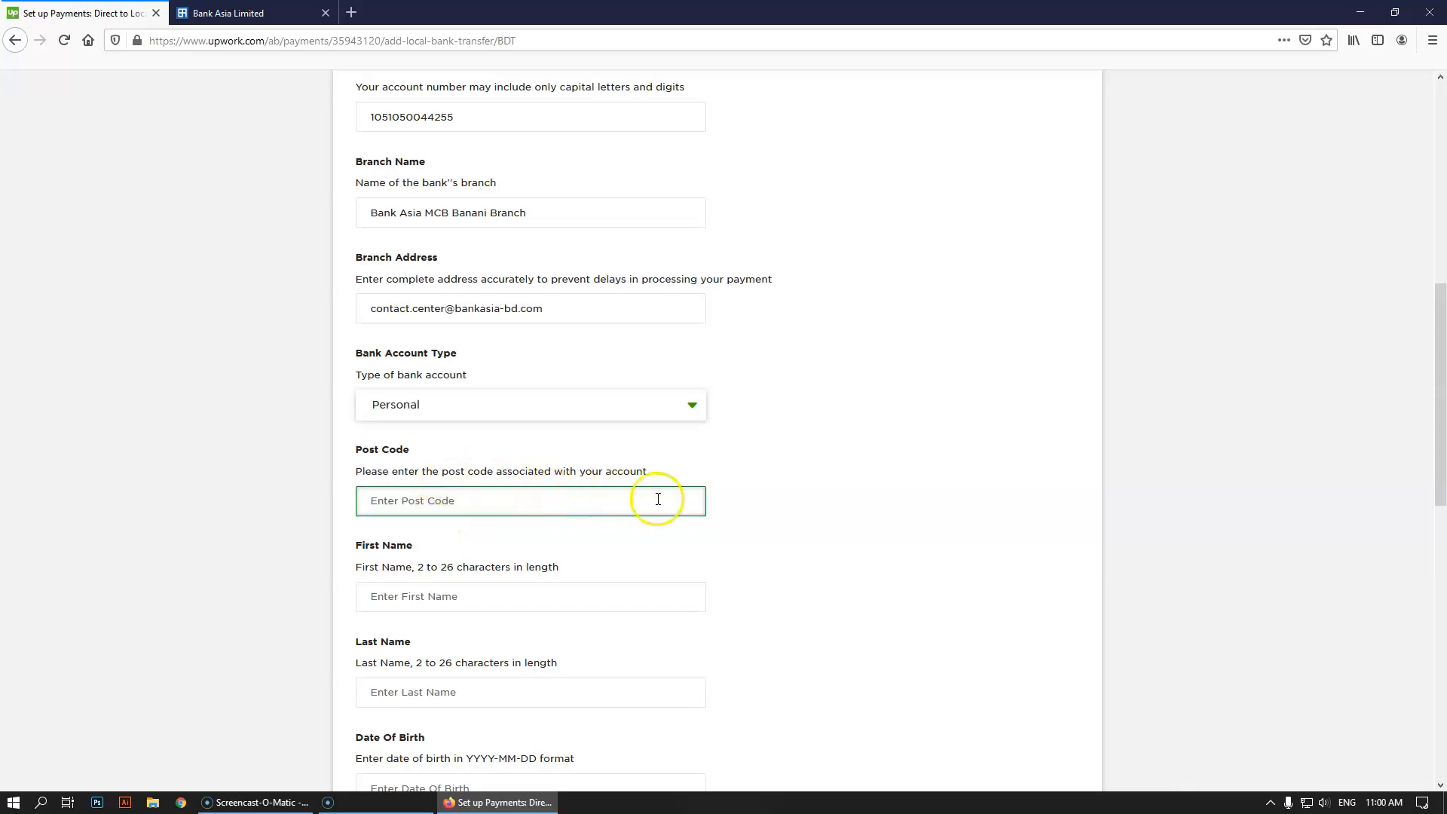
key(ctrl+Tab)
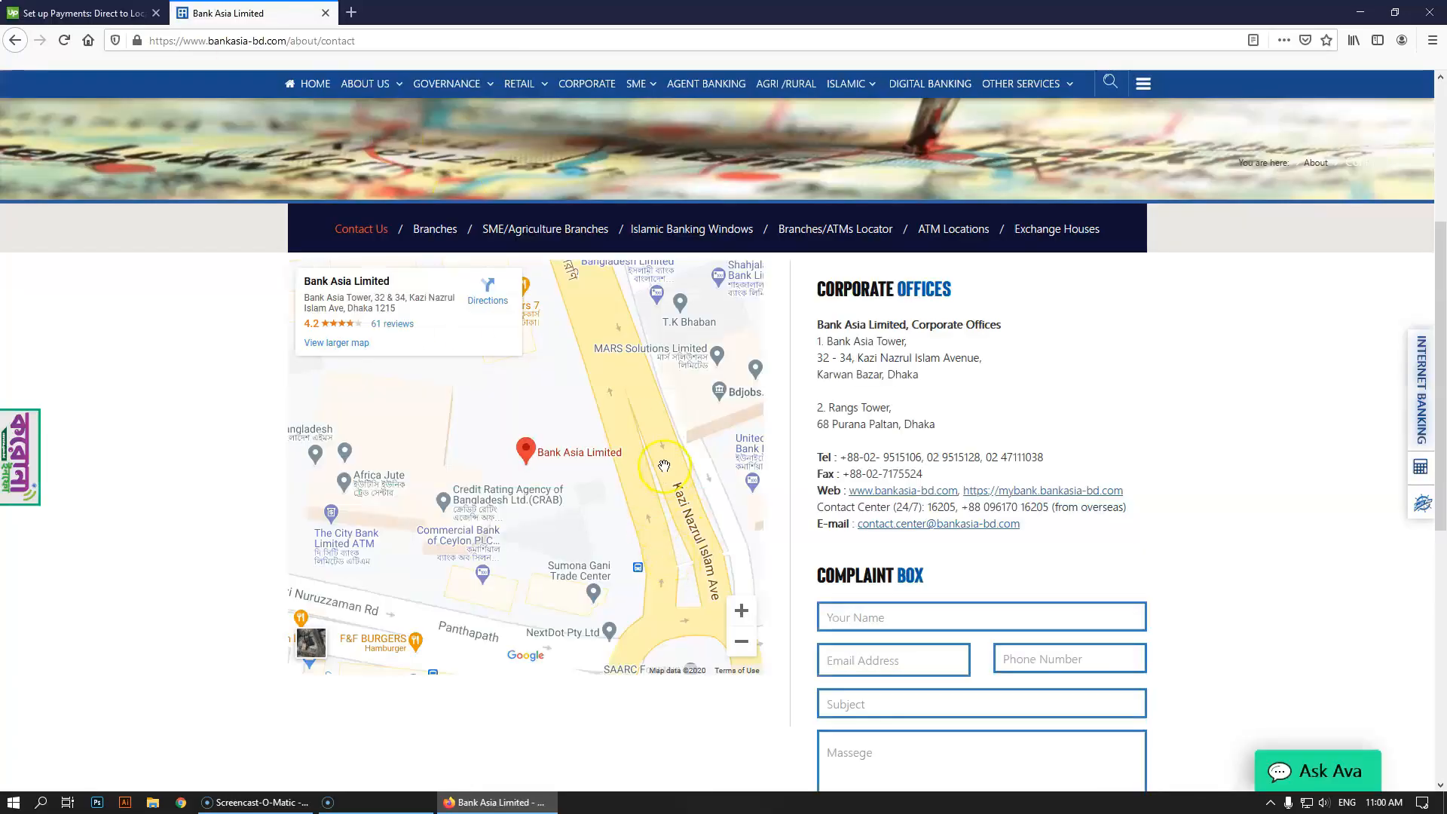
click(349, 40)
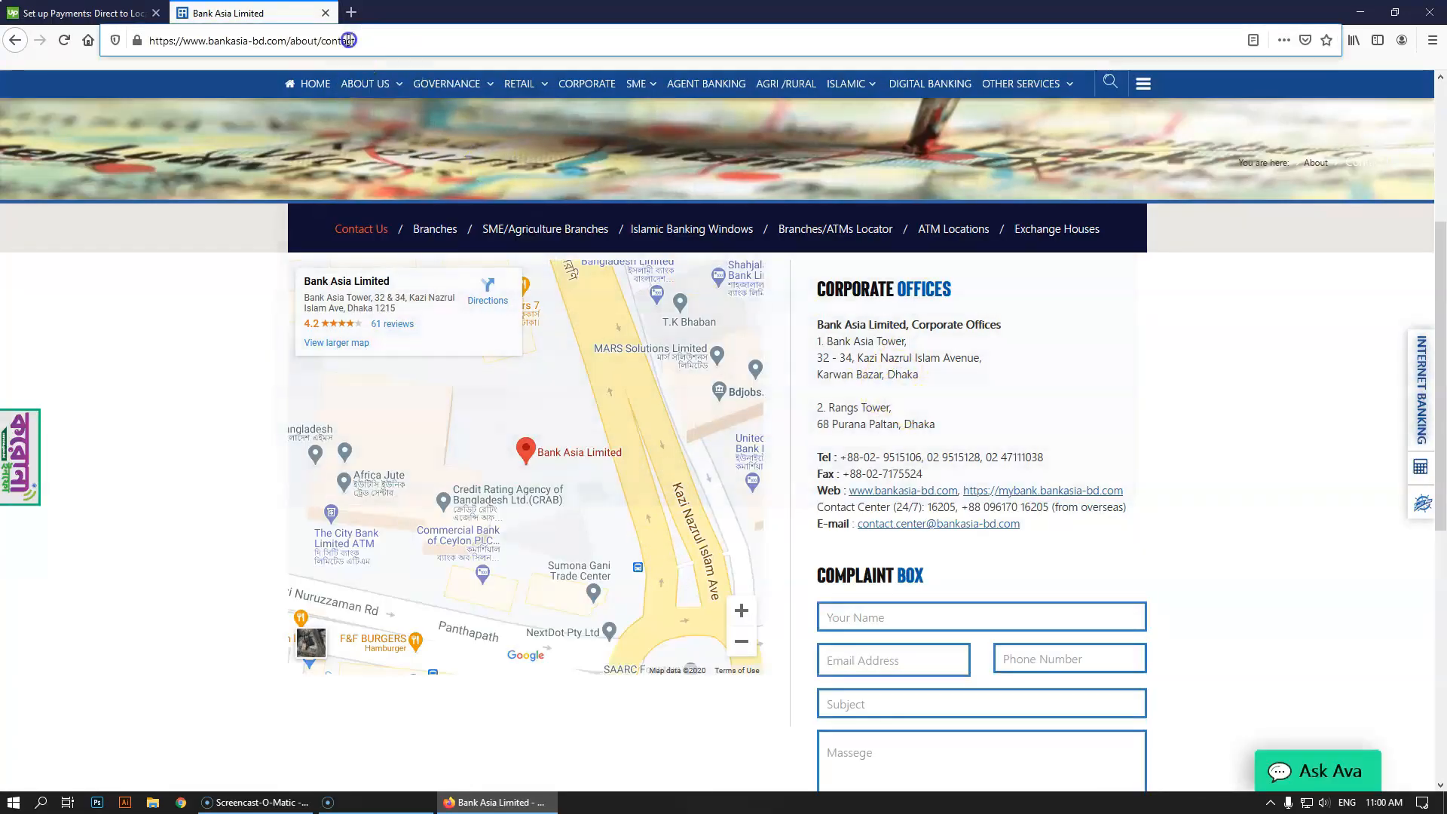
Search 'bank asia ke' for the Kemal Ataturk branch and paste post code 1213 into Post Code
text(bank asia kemal ata)
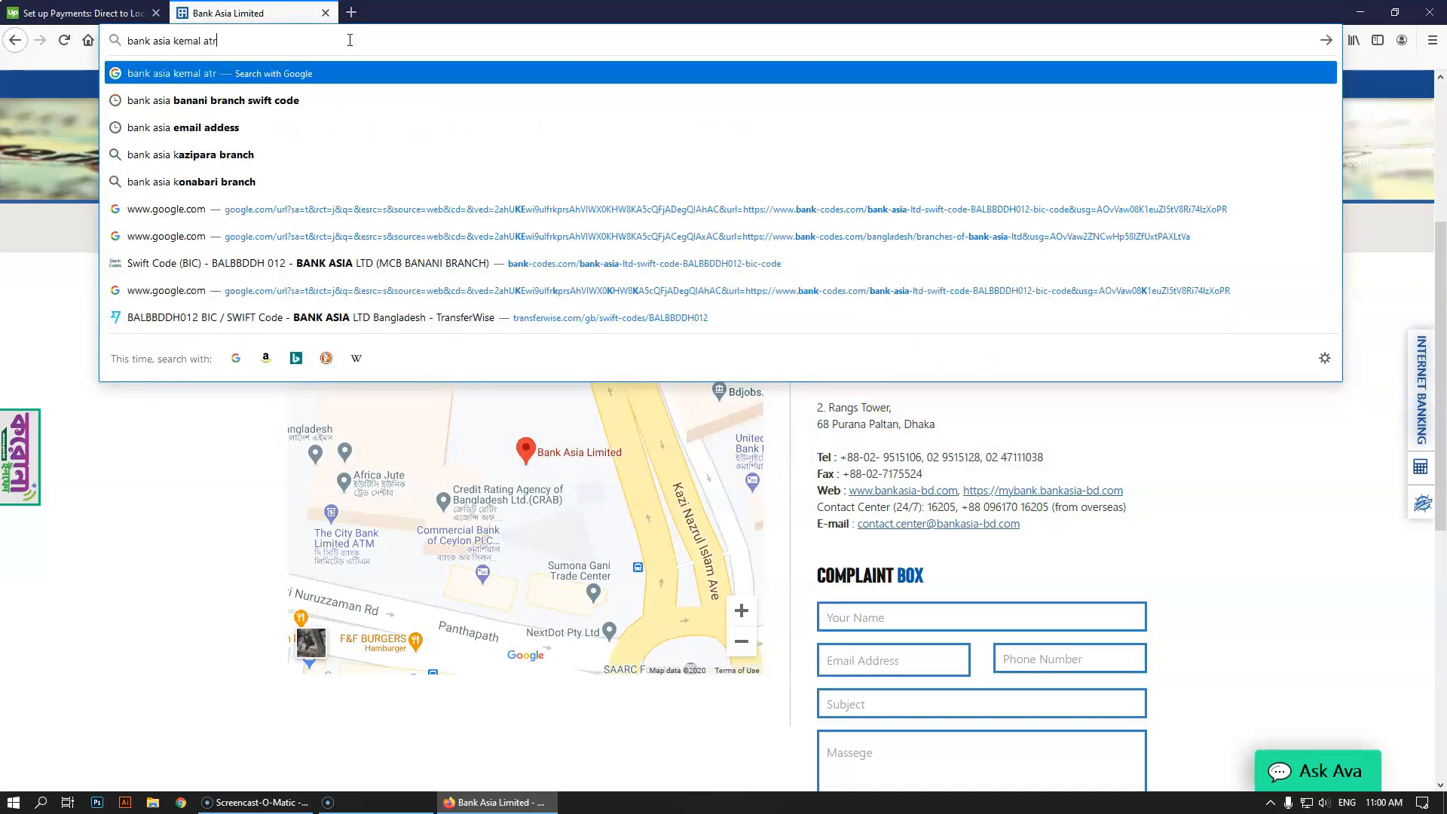
key(Return)
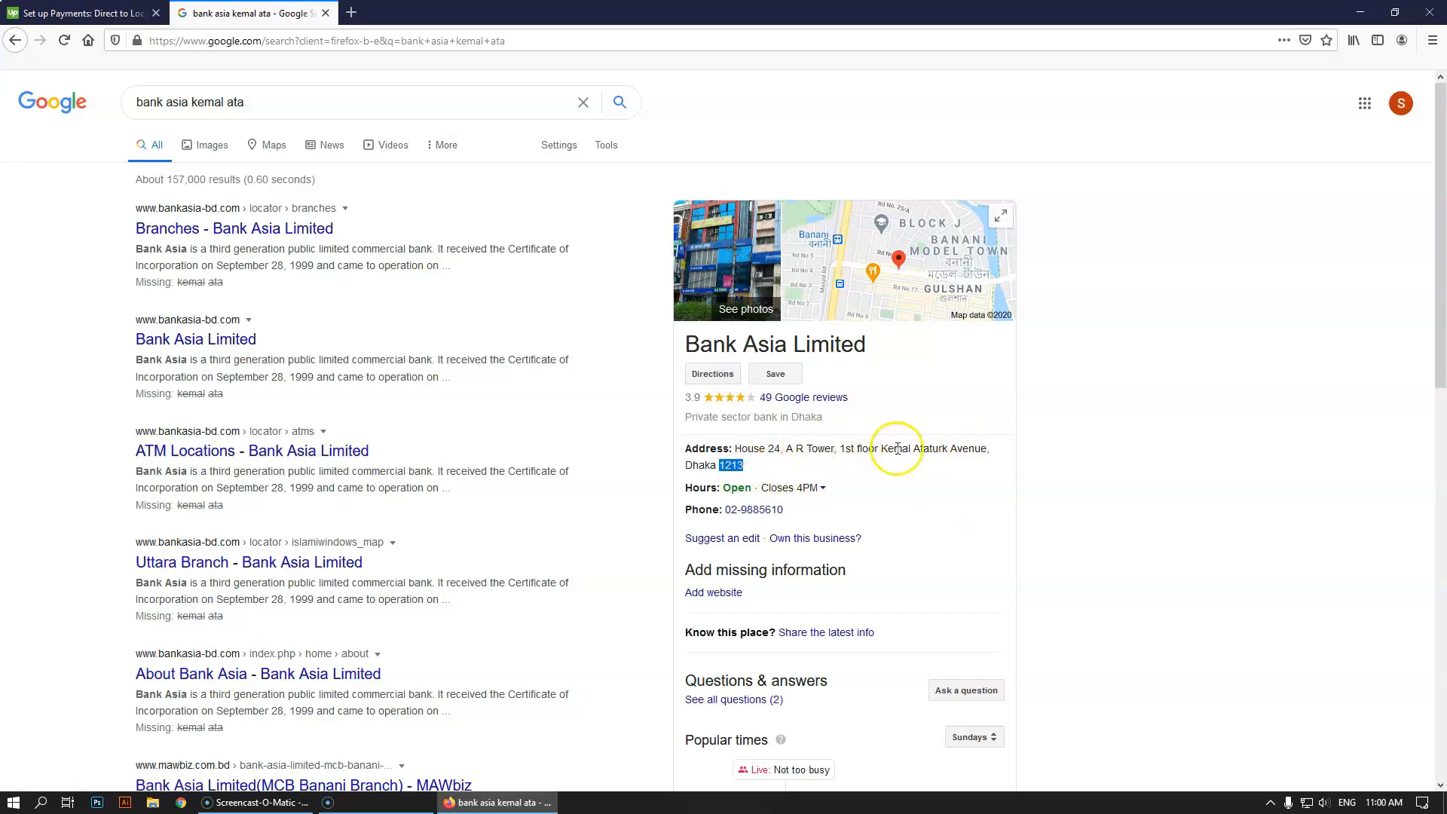
key(ctrl+shift+Tab)
text(1213)
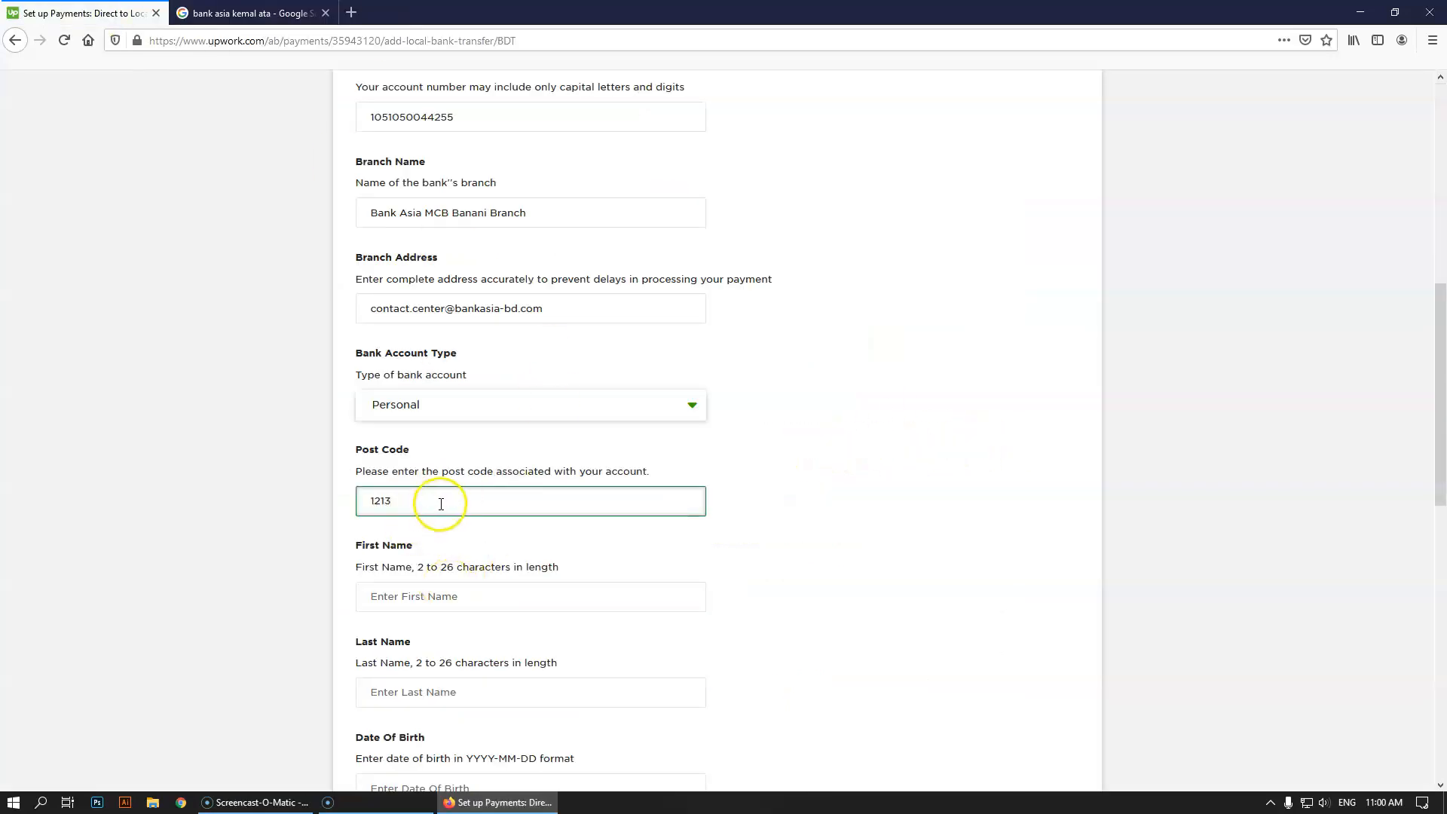
Enter the account holder's first and last names
click(427, 599)
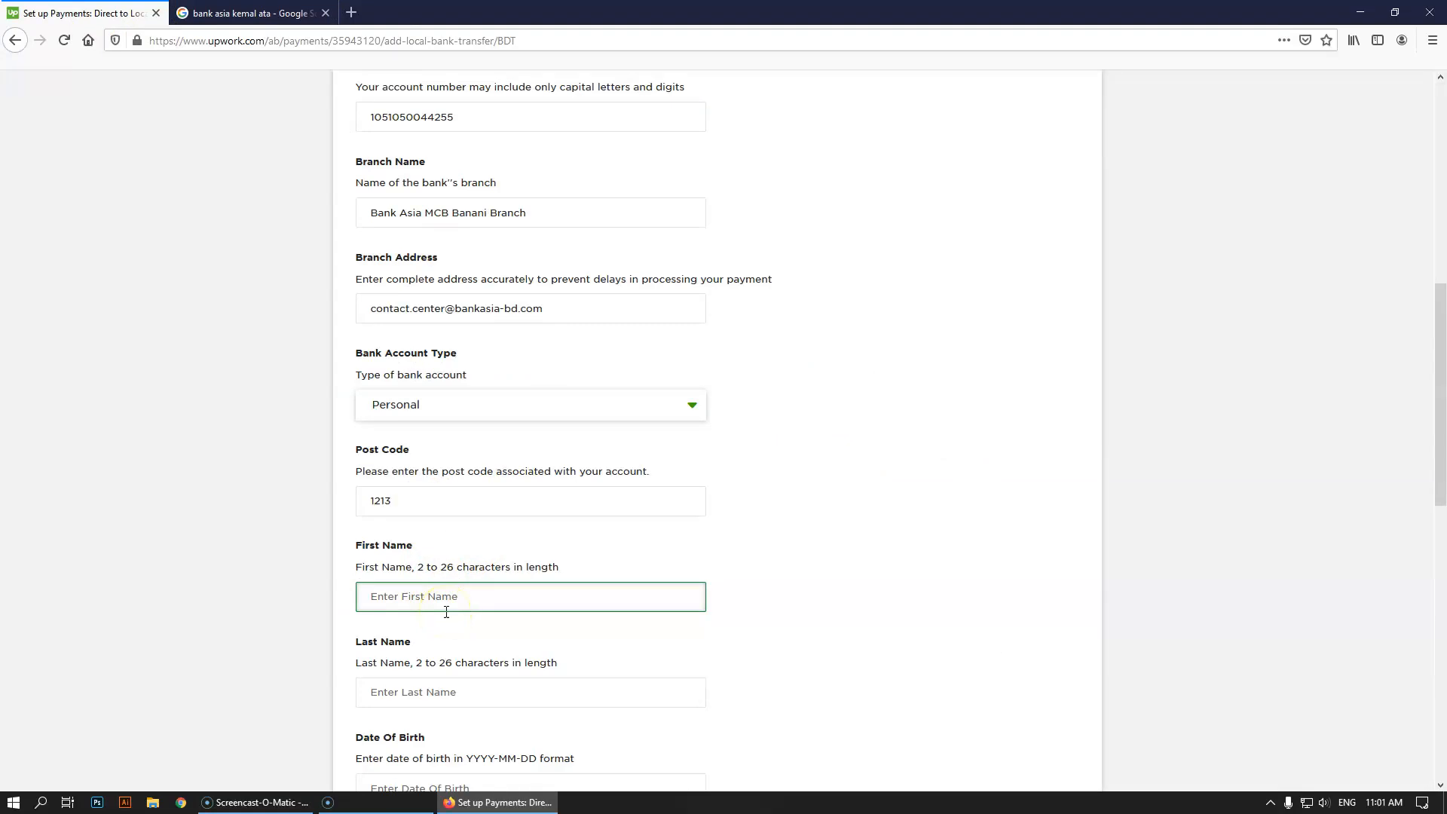
scroll(447, 625, down, 3)
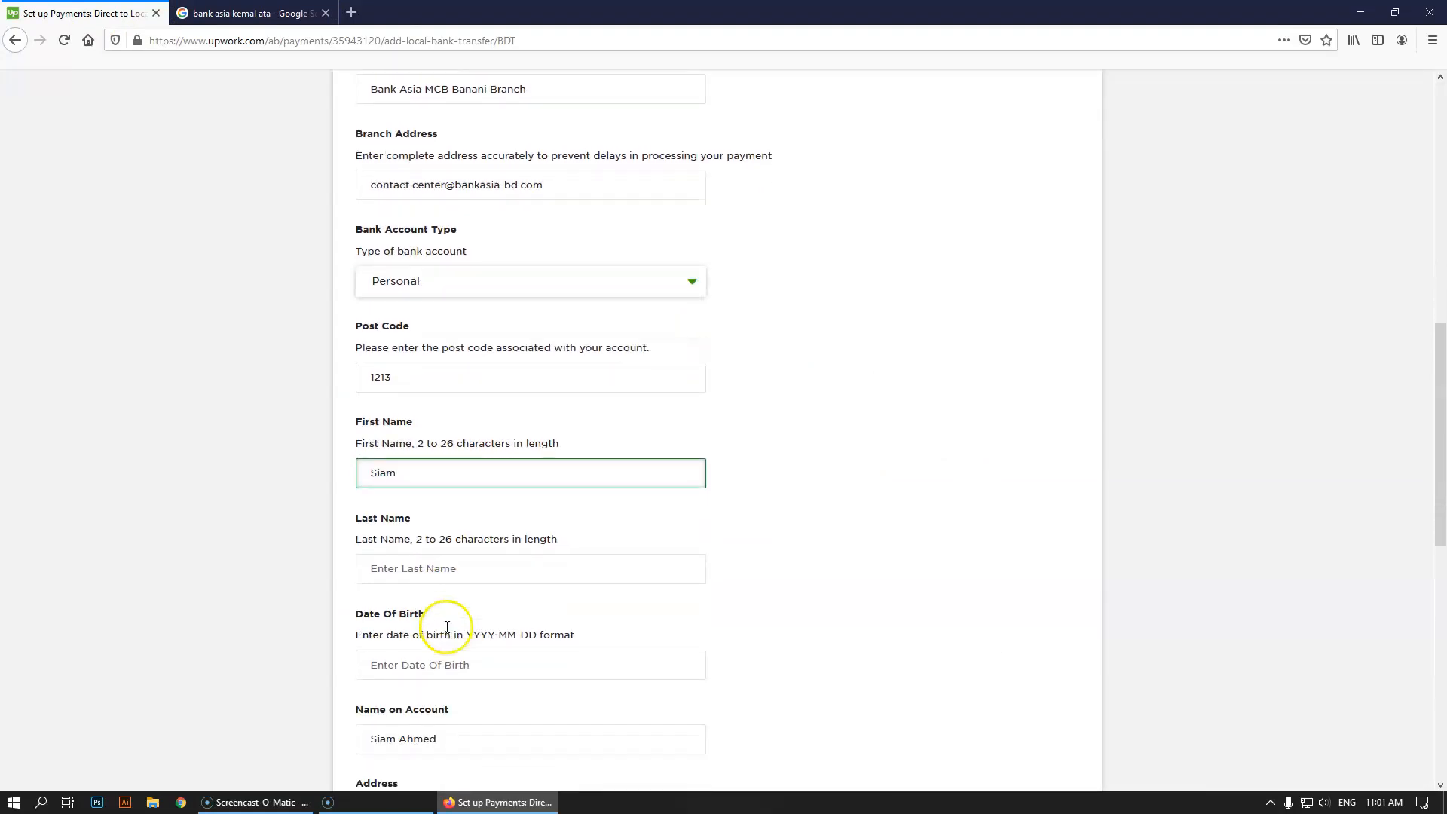
click(447, 540)
text(Ahmed)
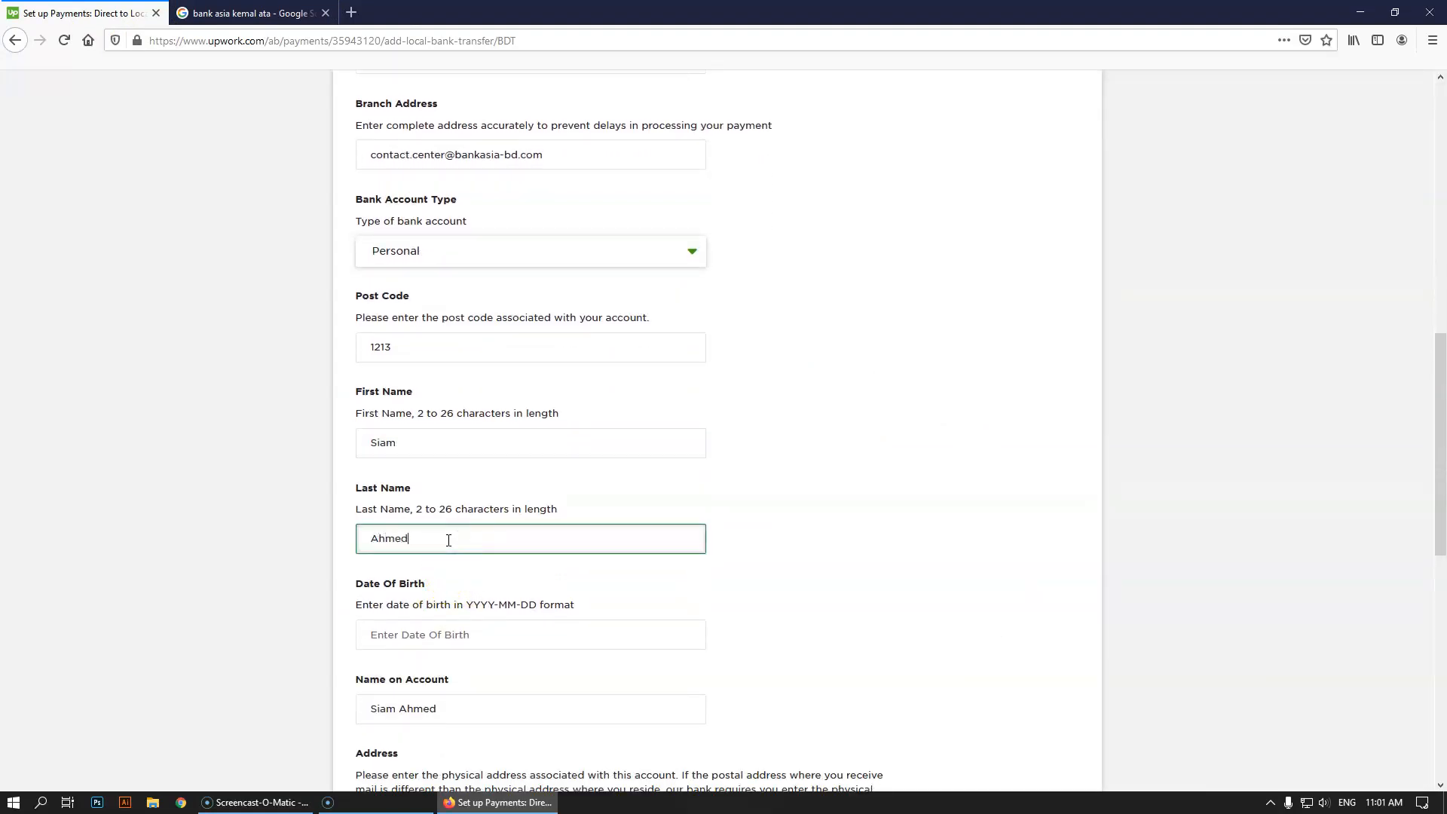
scroll(436, 560, down, 1)
Enter the holder's date of birth in YYYY-MM-DD format
click(437, 556)
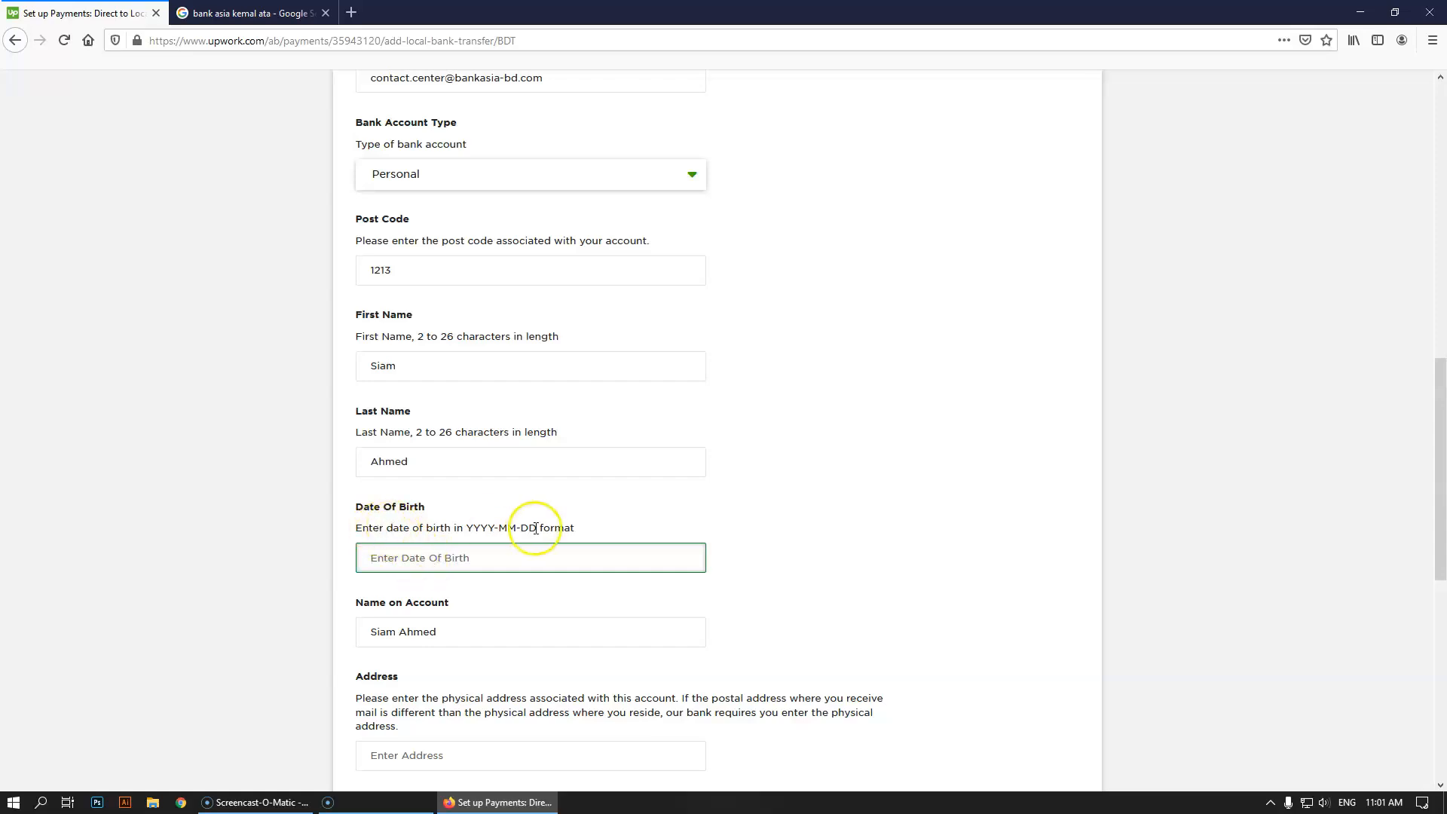
drag(466, 527, 510, 527)
click(459, 549)
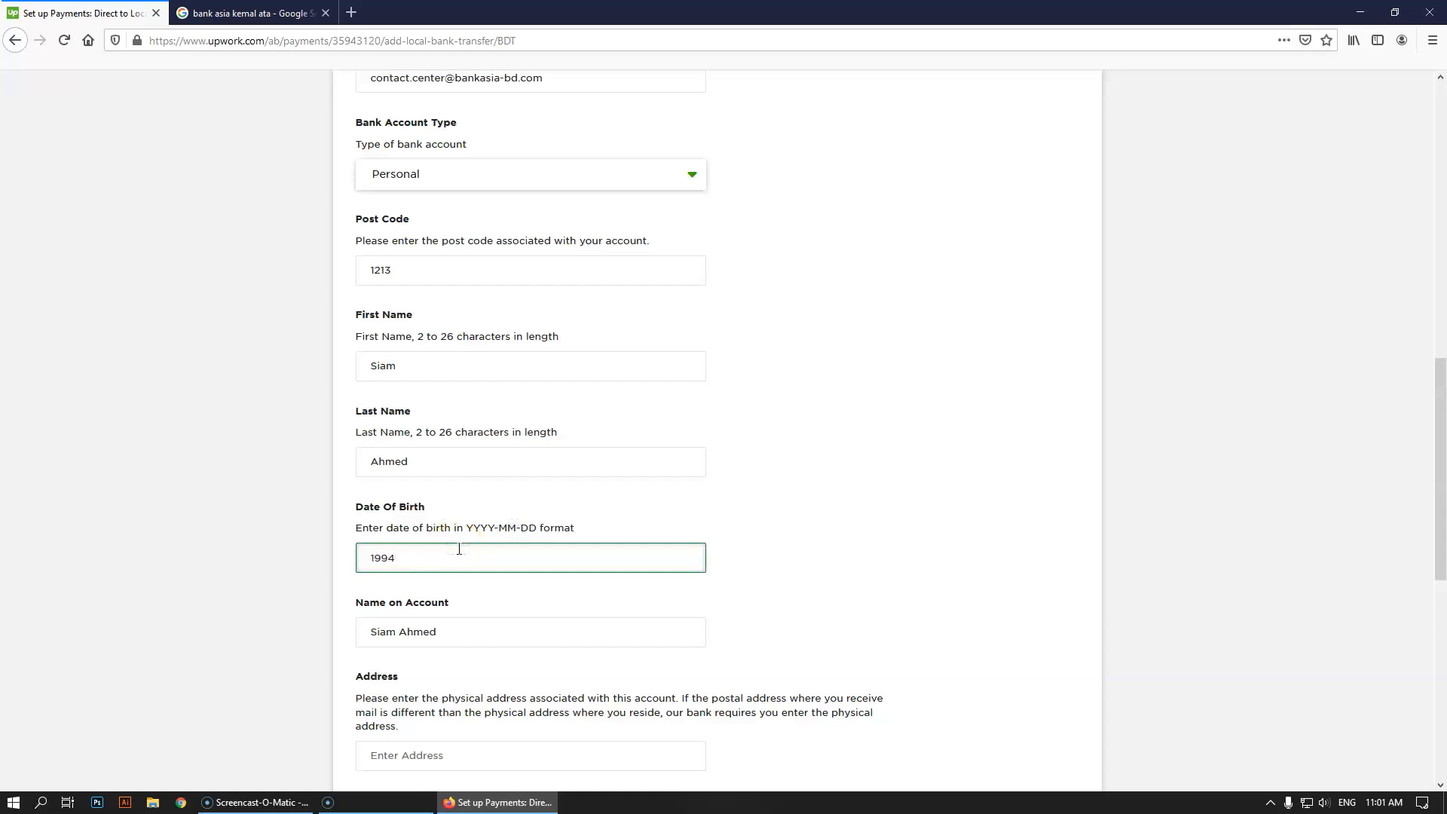
Replace the Name on Account with the holder's full name in capitals
click(422, 640)
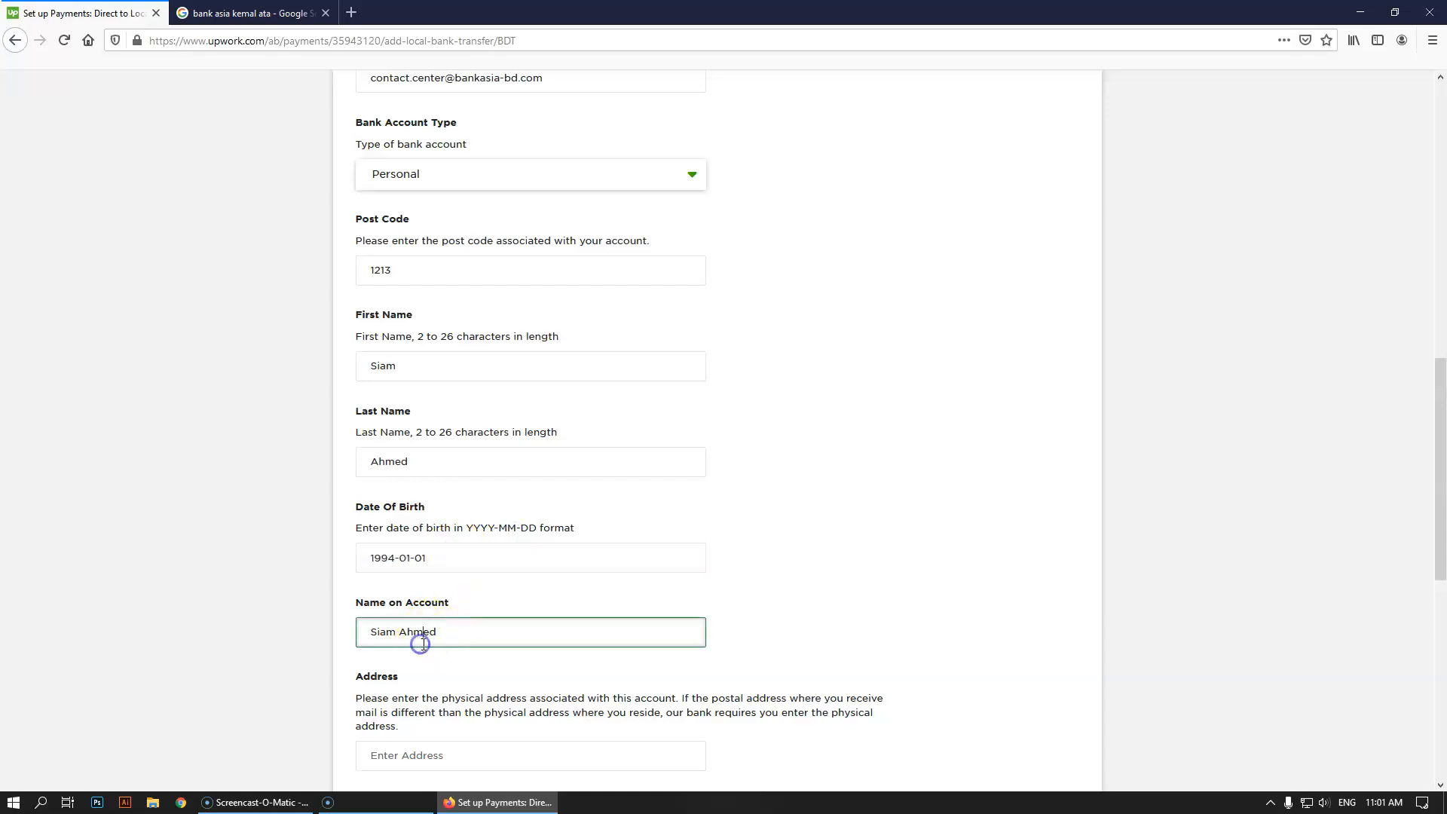
click(462, 637)
click(462, 637)
scroll(177, 616, down, 3)
drag(444, 401, 348, 397)
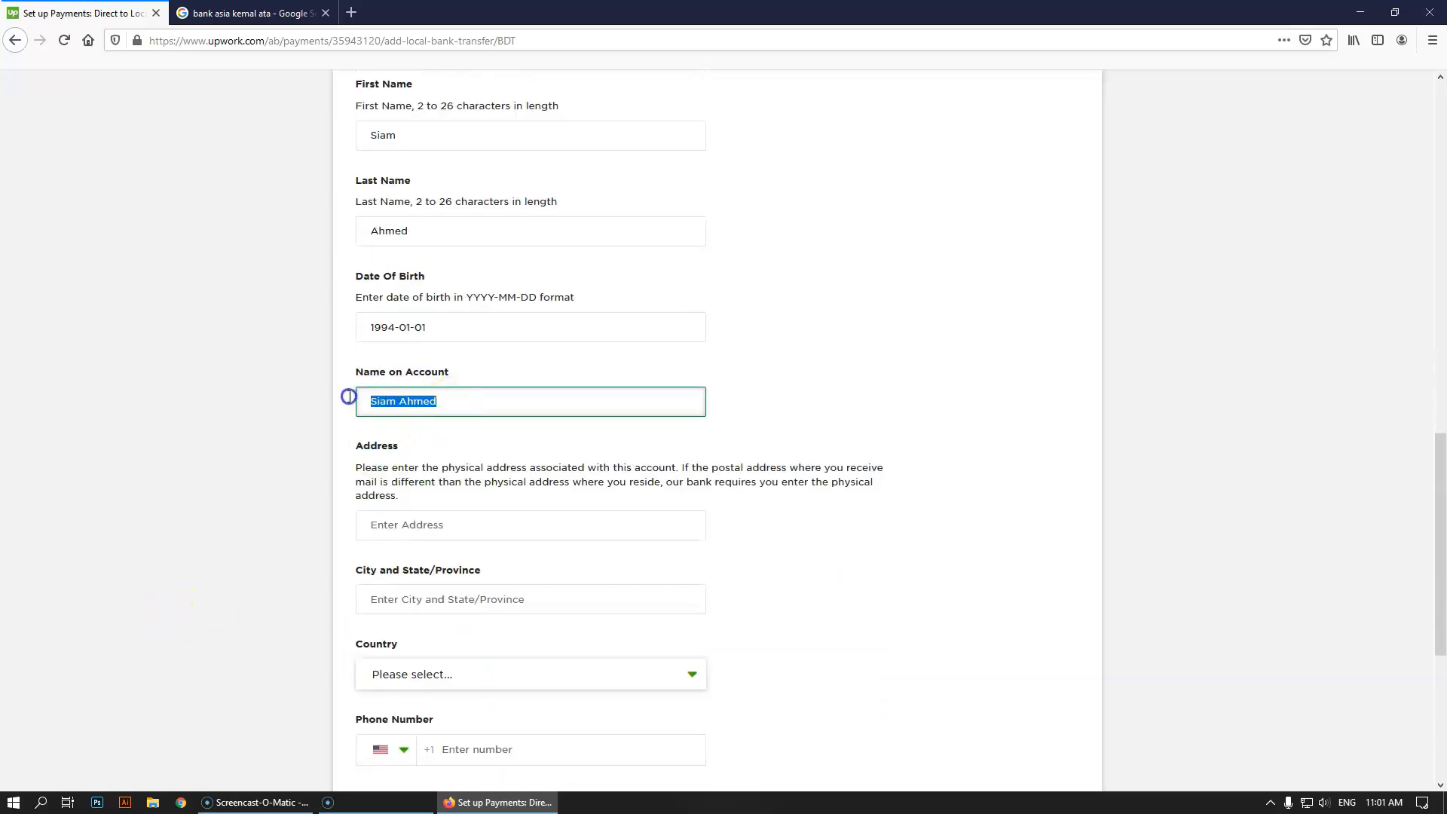
Type the holder's full street address into the Address field
click(389, 525)
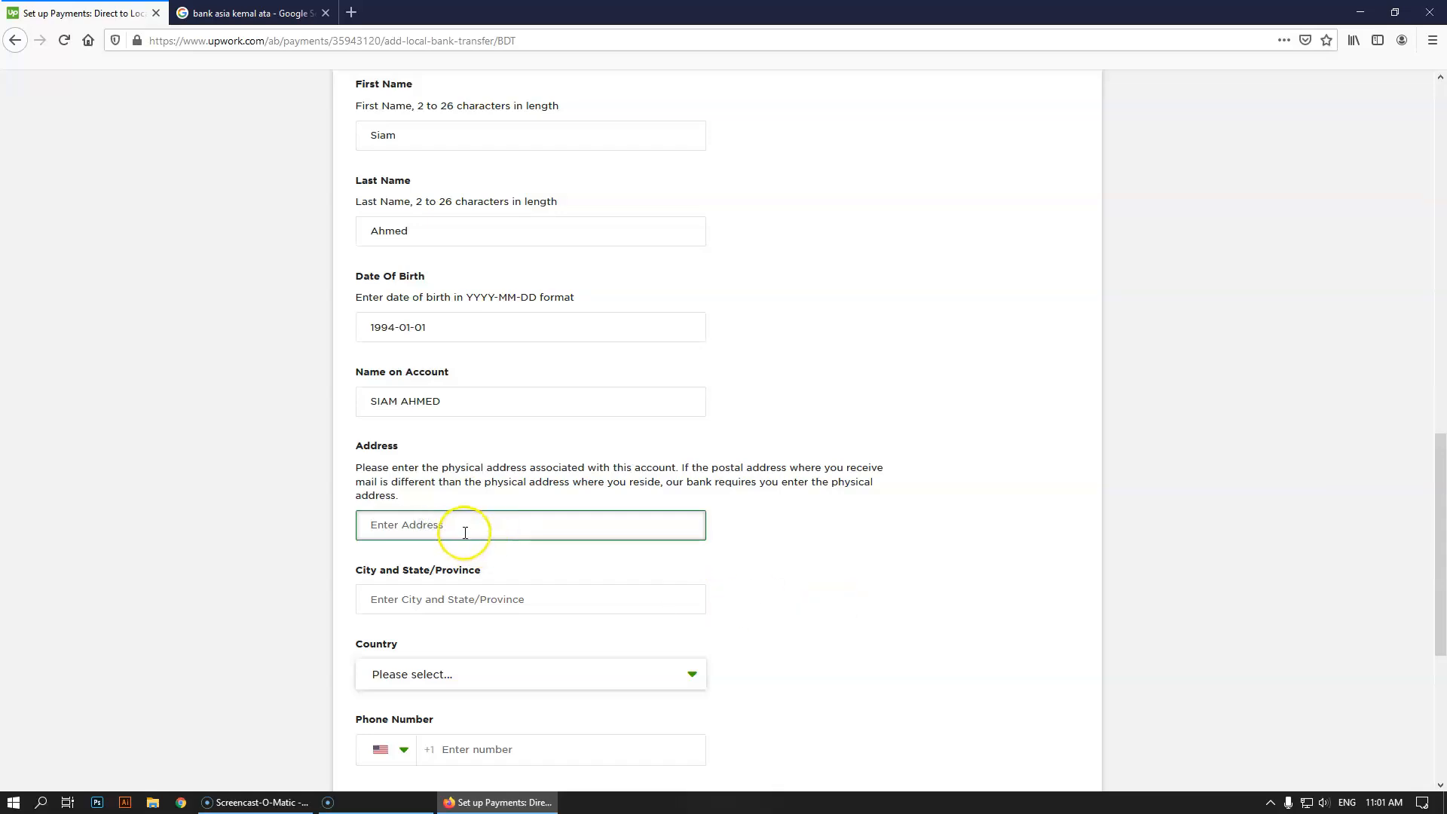
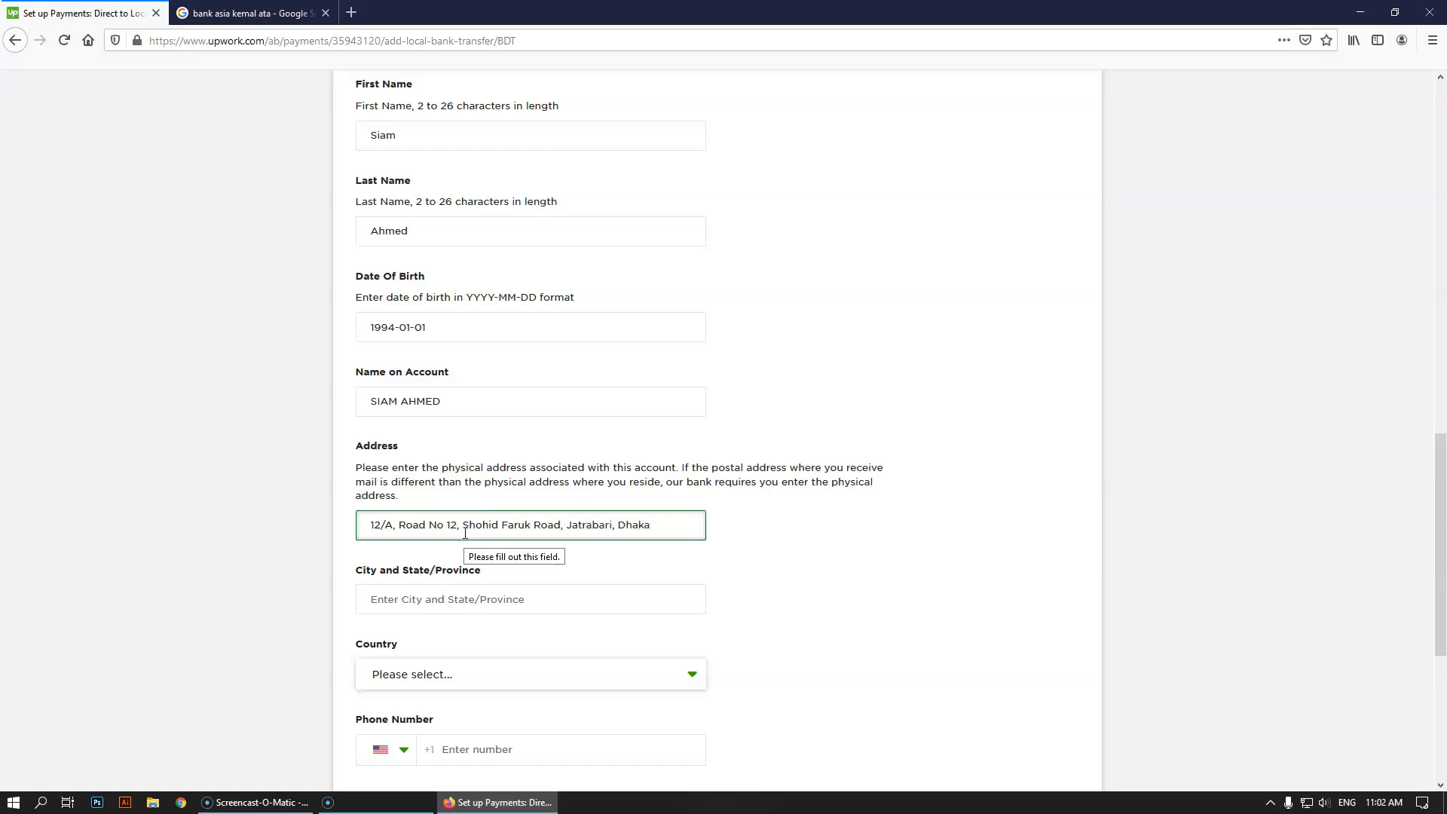
click(499, 593)
Enter Dhaka as the city and choose Bangladesh as the country
text(Dhaka)
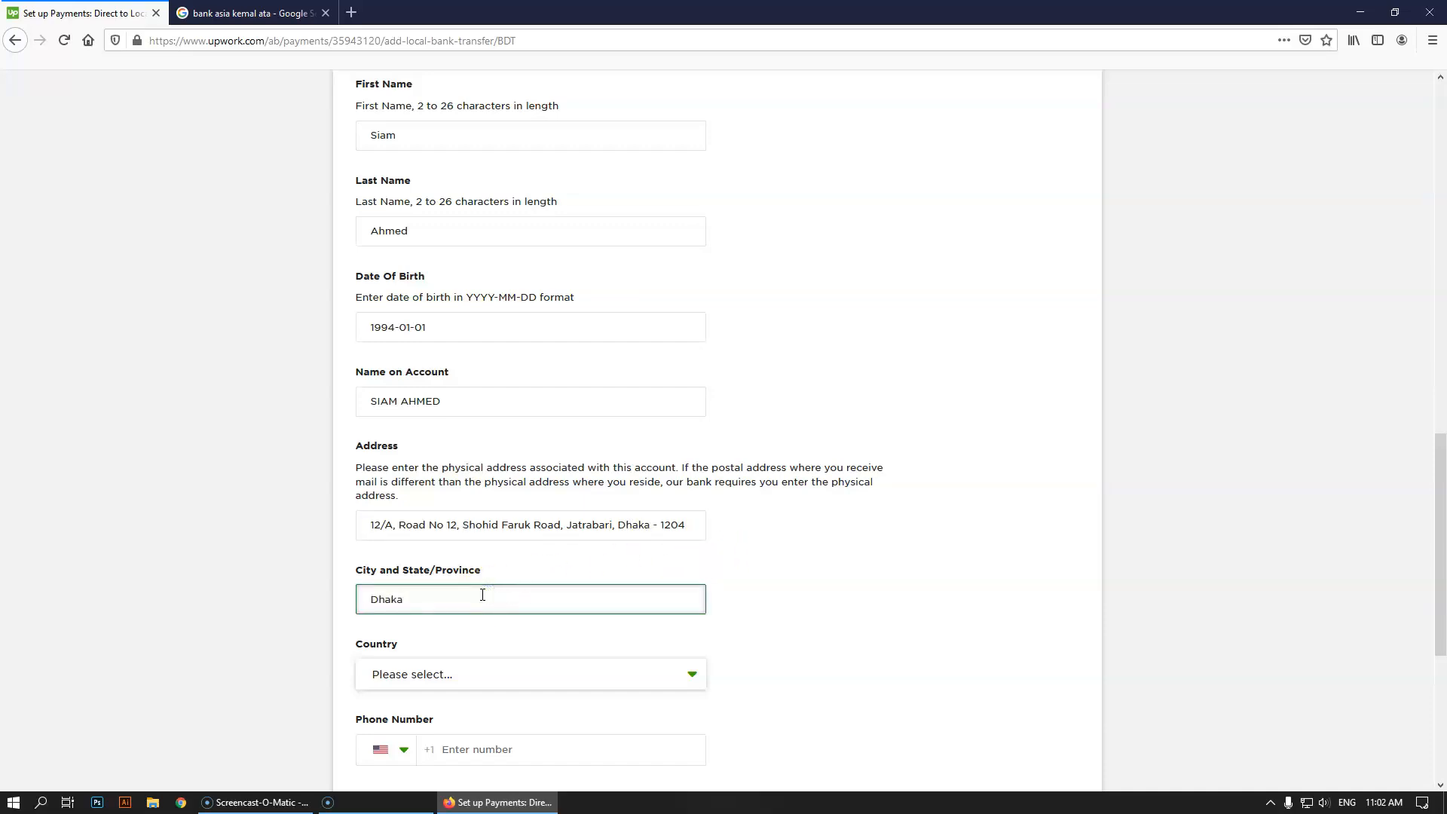
click(454, 673)
scroll(527, 720, down, 4)
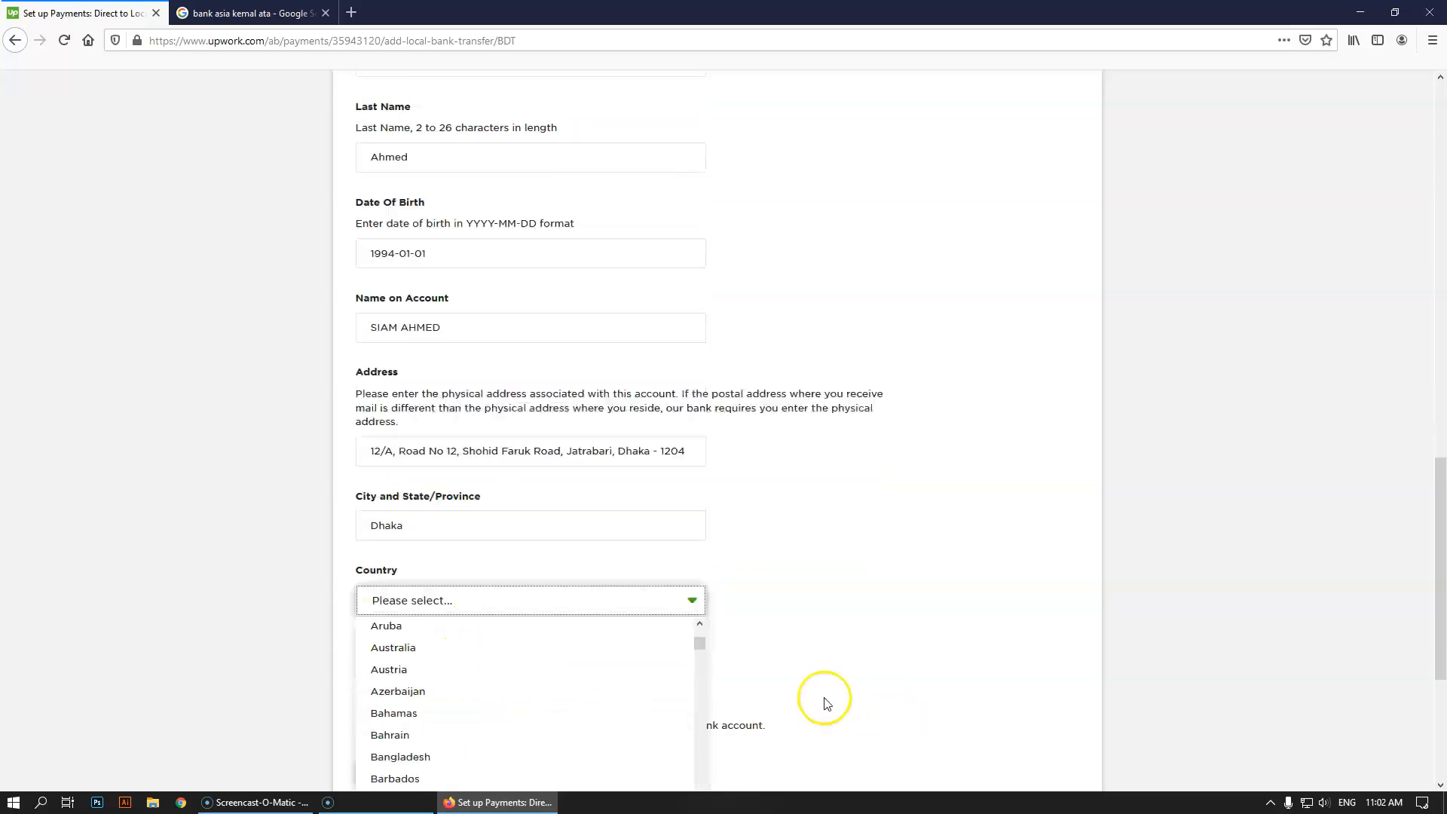
scroll(824, 701, down, 2)
click(419, 679)
Pick the Bangladesh +880 phone code and type the holder's phone number
click(407, 596)
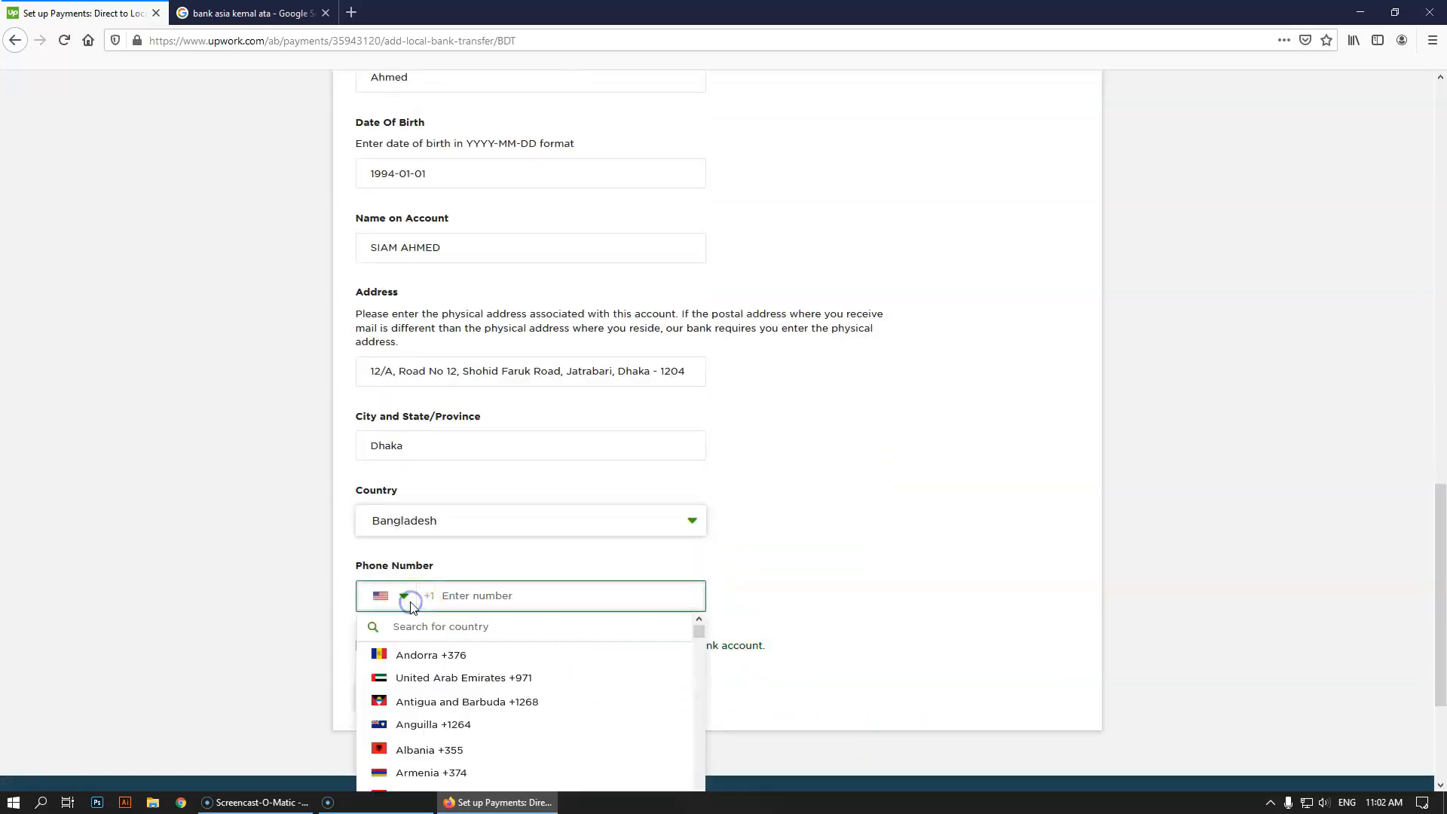
scroll(452, 727, down, 5)
scroll(436, 689, up, 1)
scroll(434, 681, up, 2)
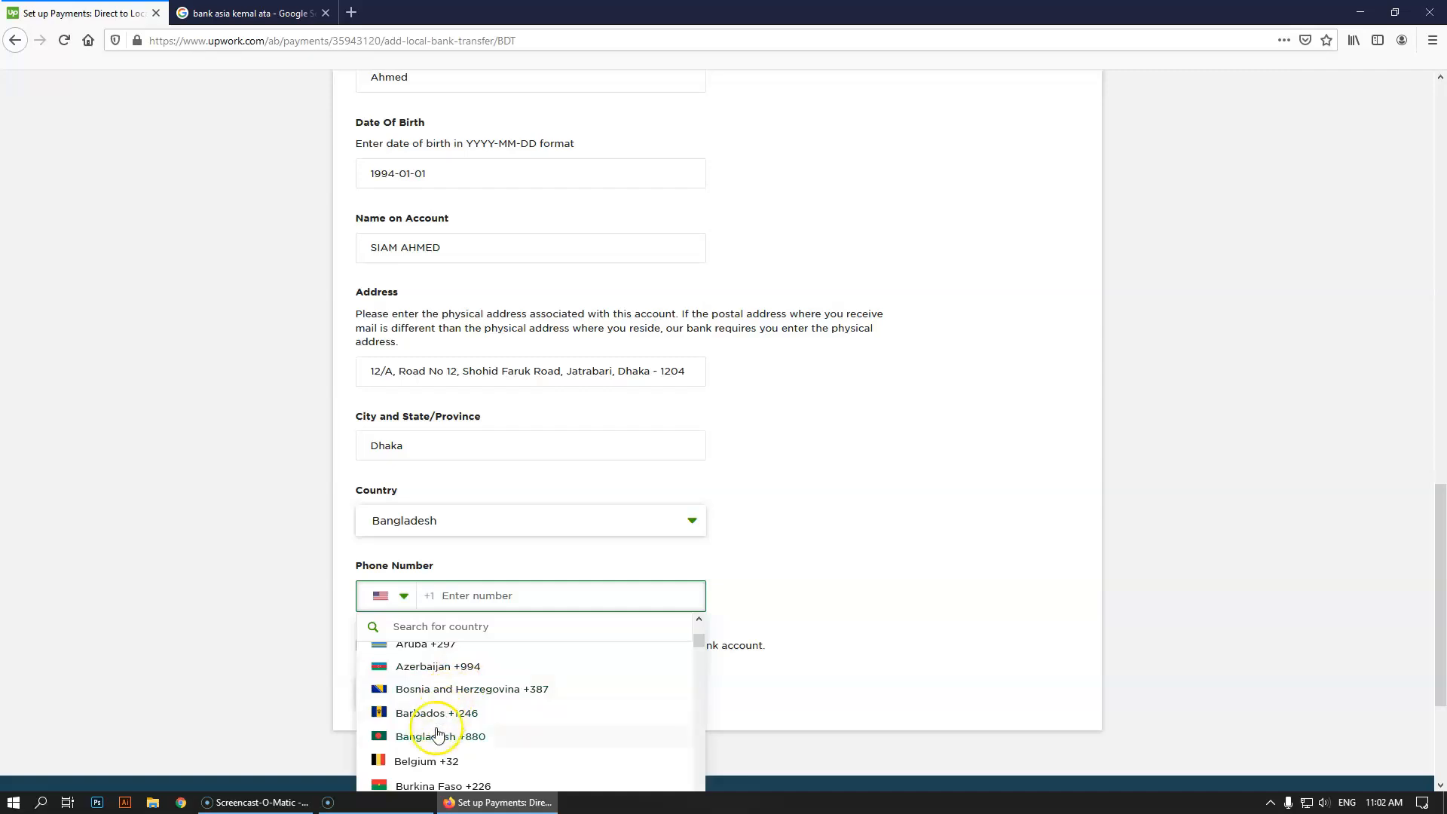
click(436, 733)
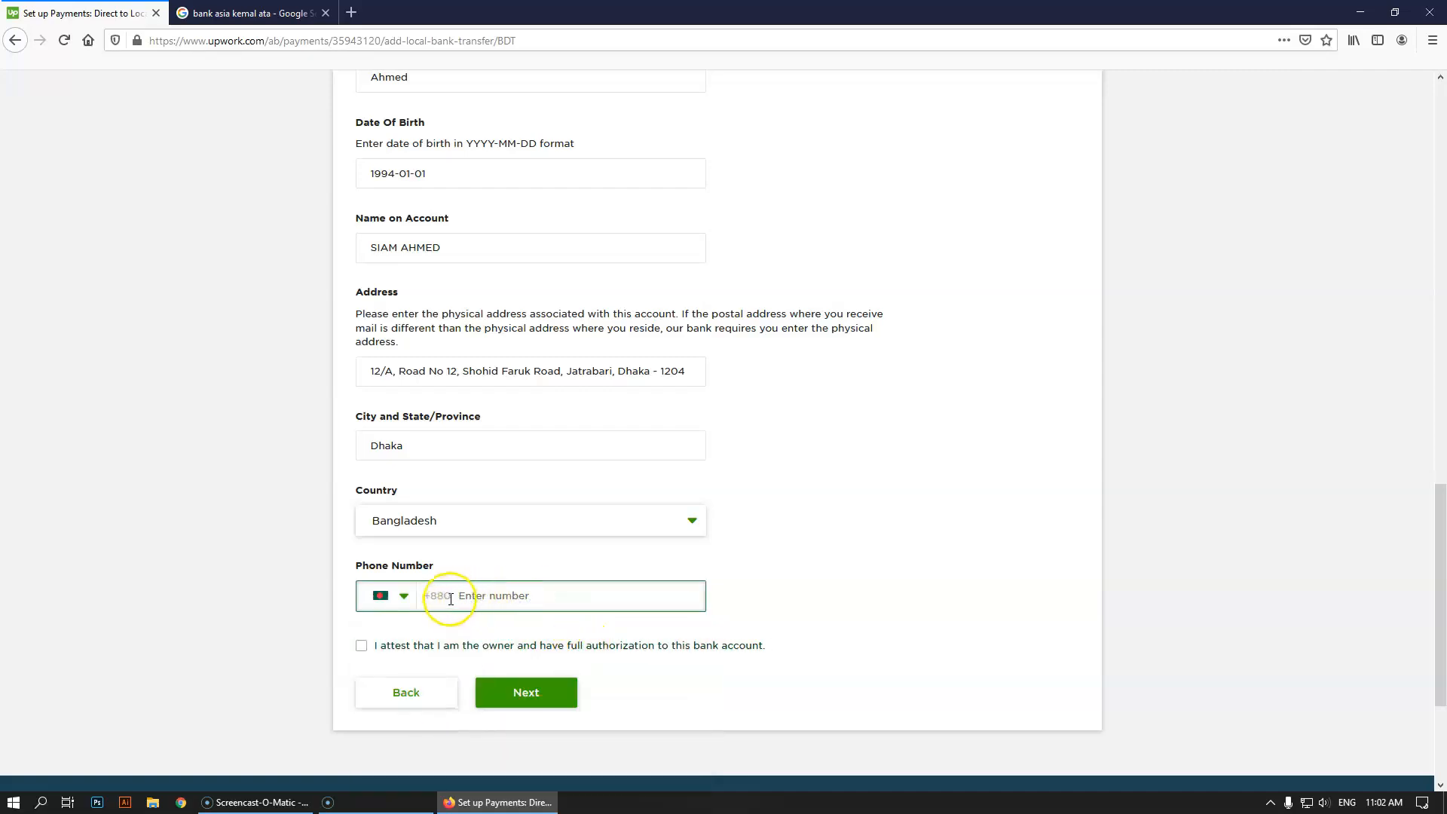
text(17100000)
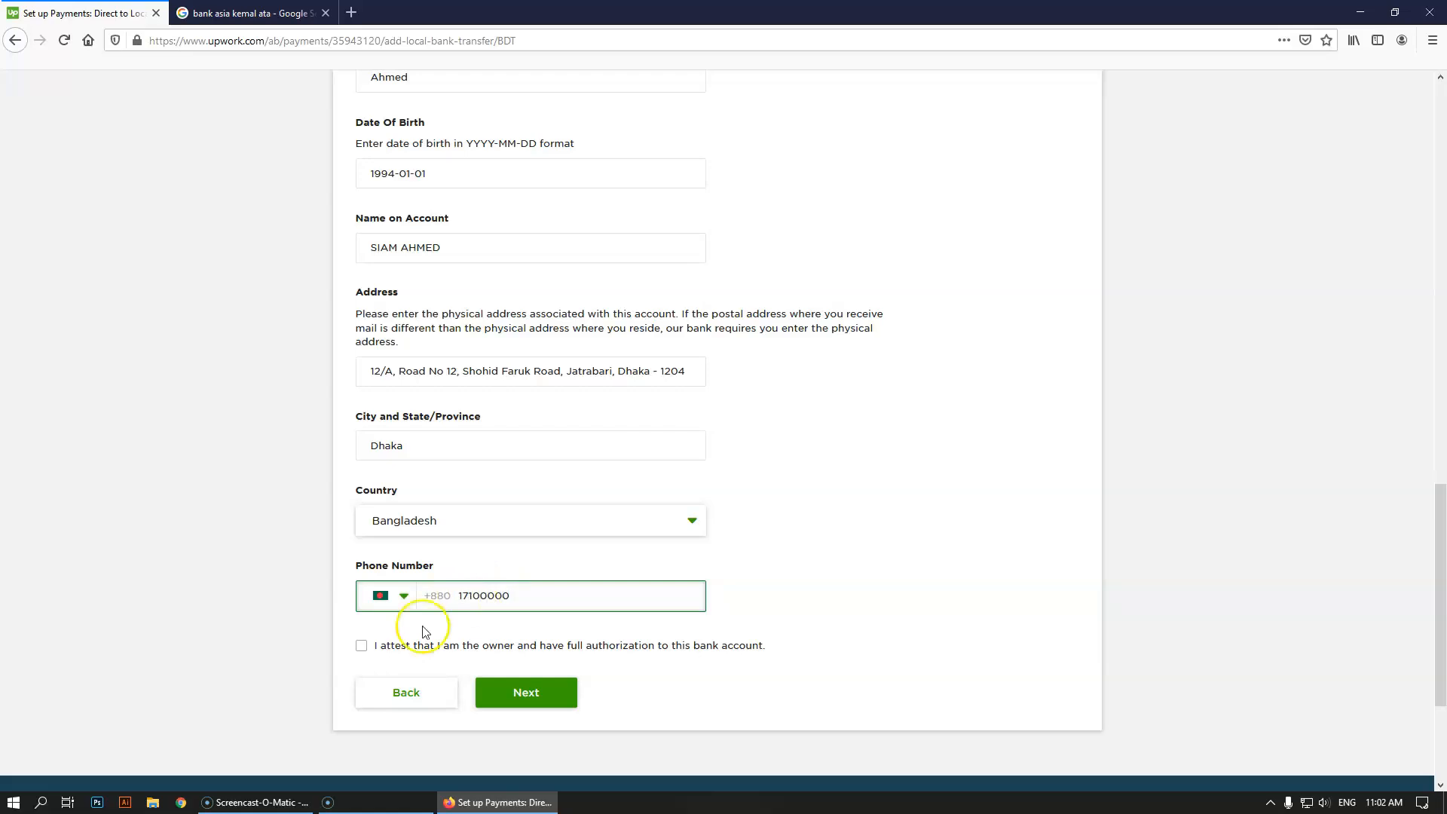
Tick the account-ownership attestation checkbox and review the completed form
click(361, 645)
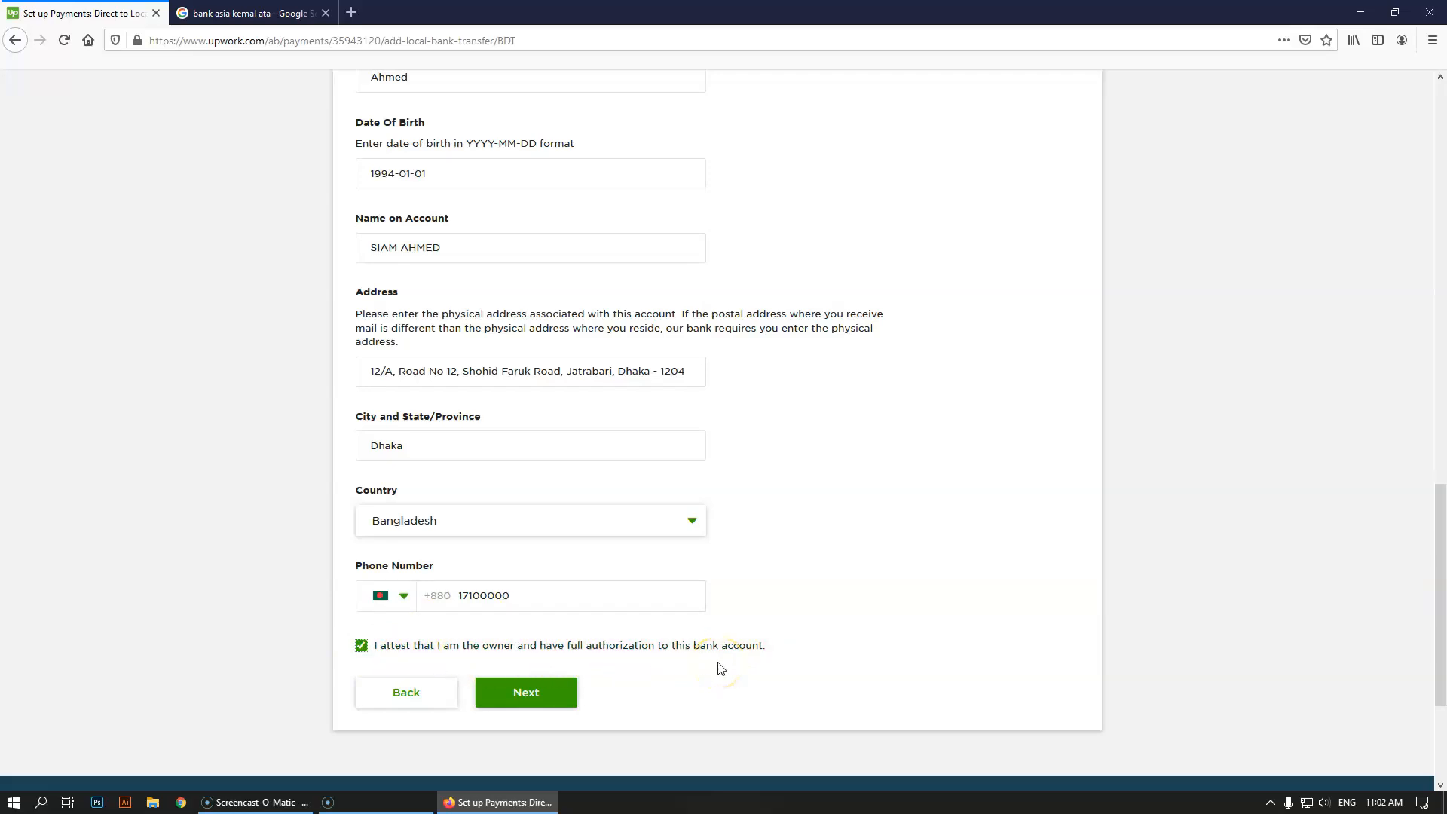
scroll(552, 329, up, 8)
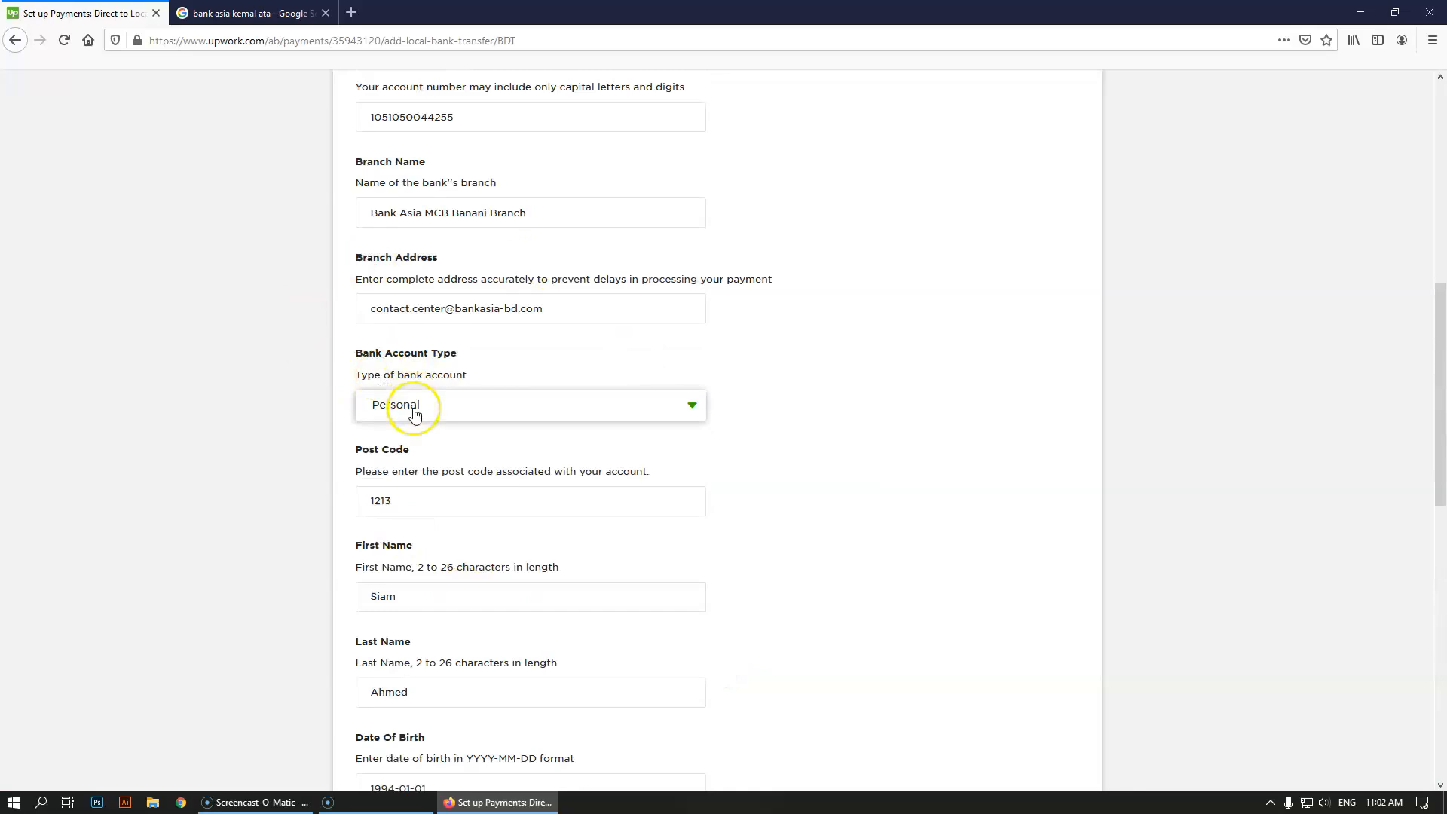
scroll(415, 414, up, 3)
scroll(400, 491, down, 15)
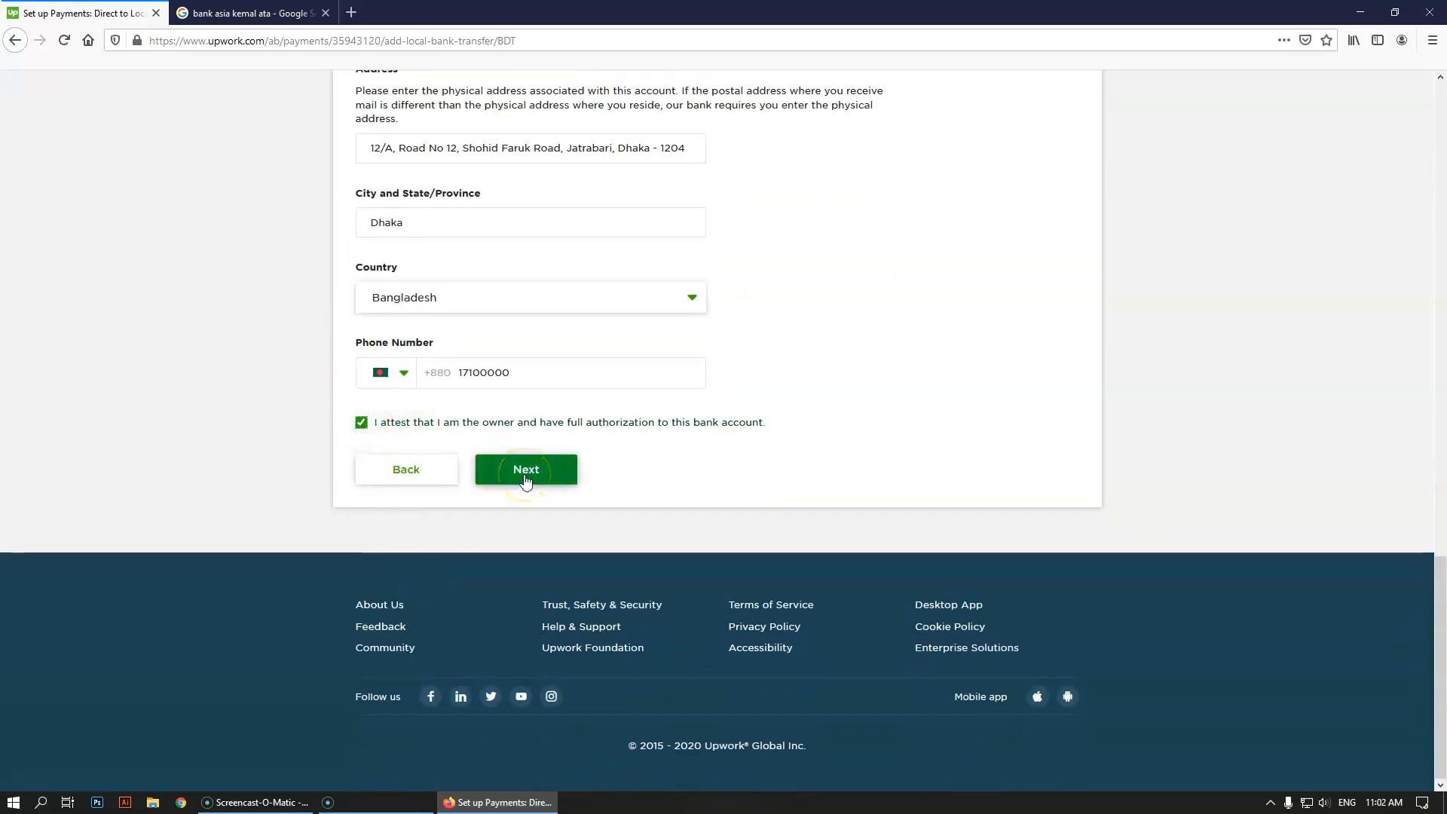
scroll(525, 481, up, 10)
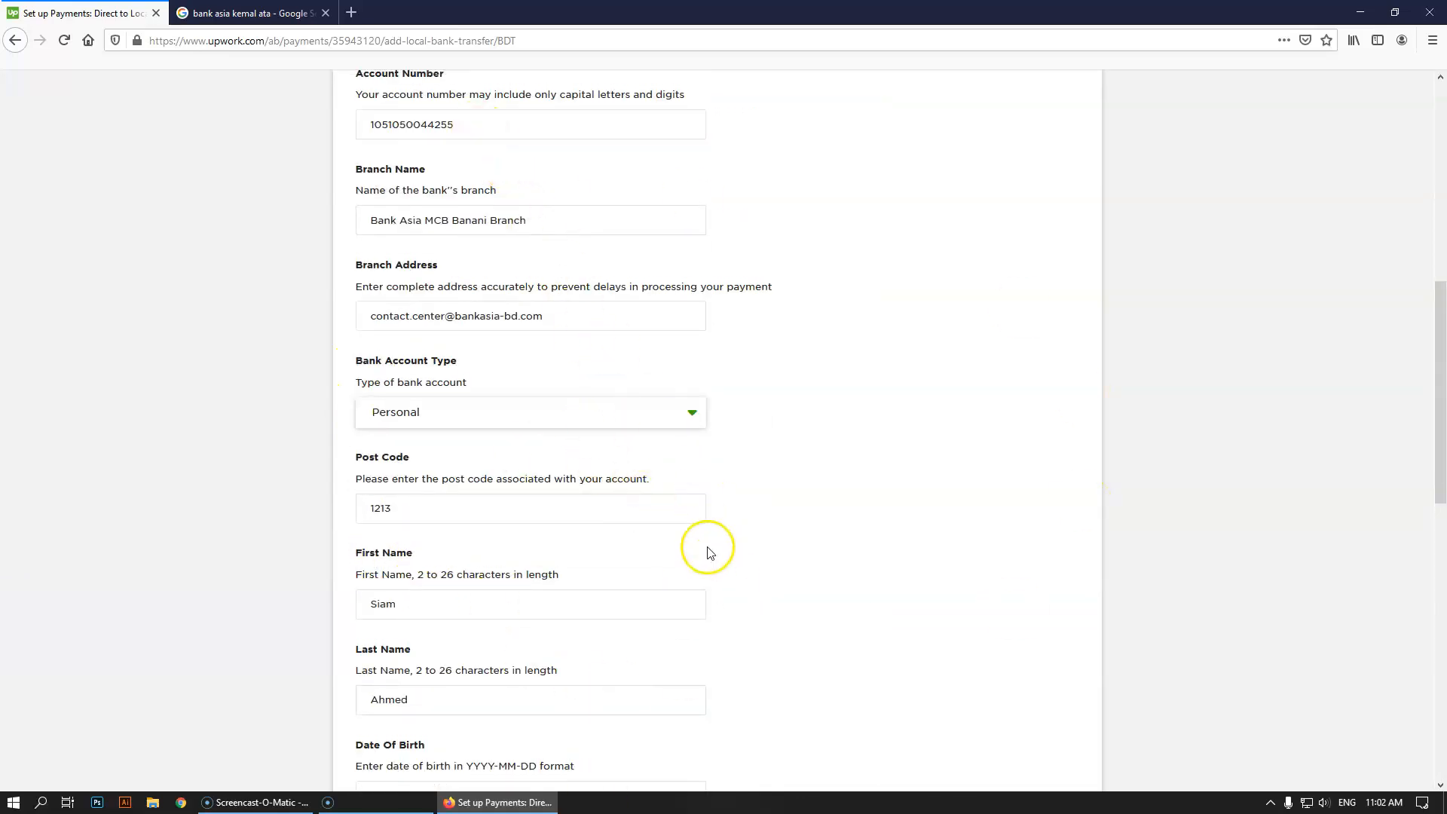
scroll(712, 539, down, 10)
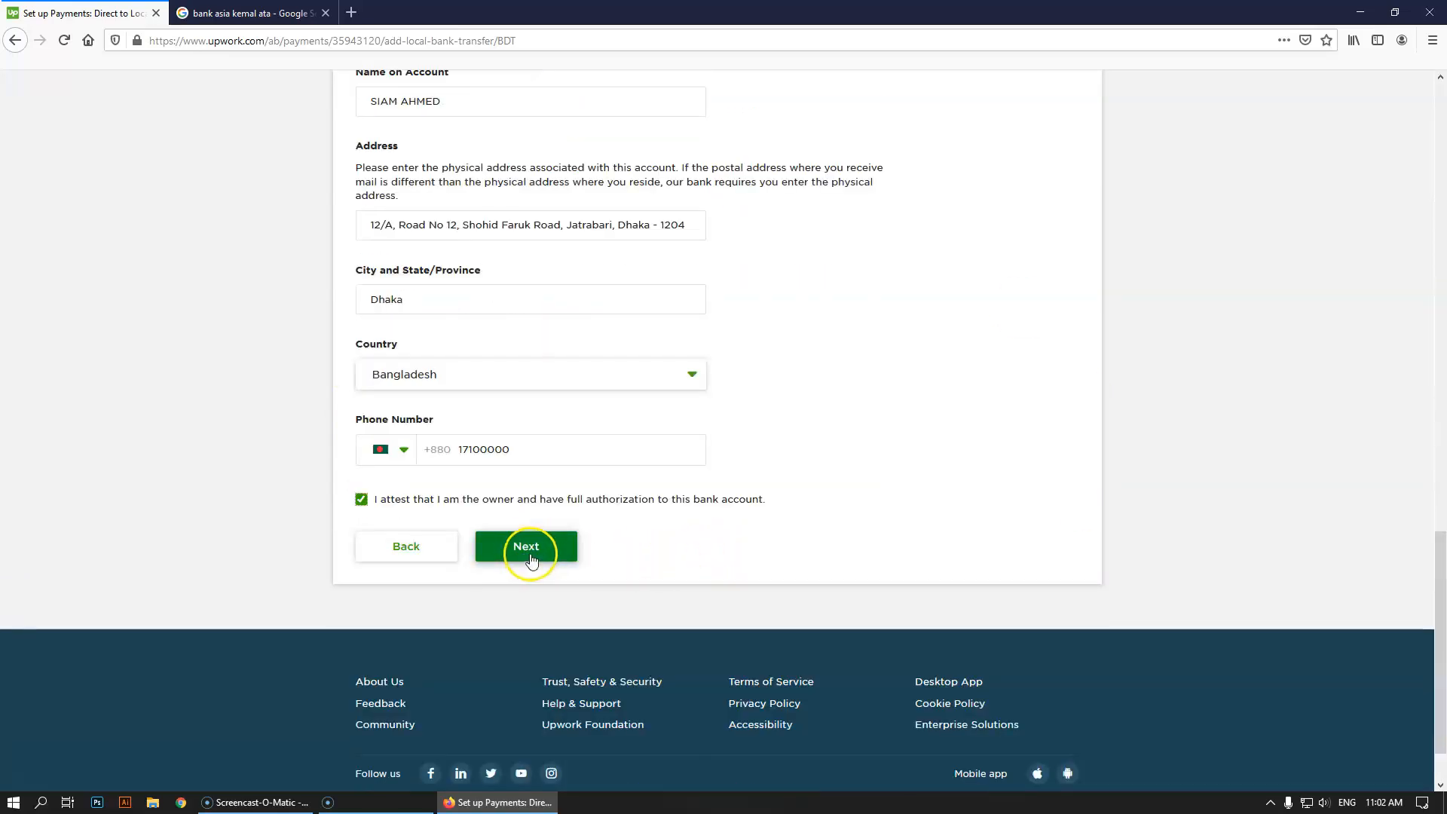